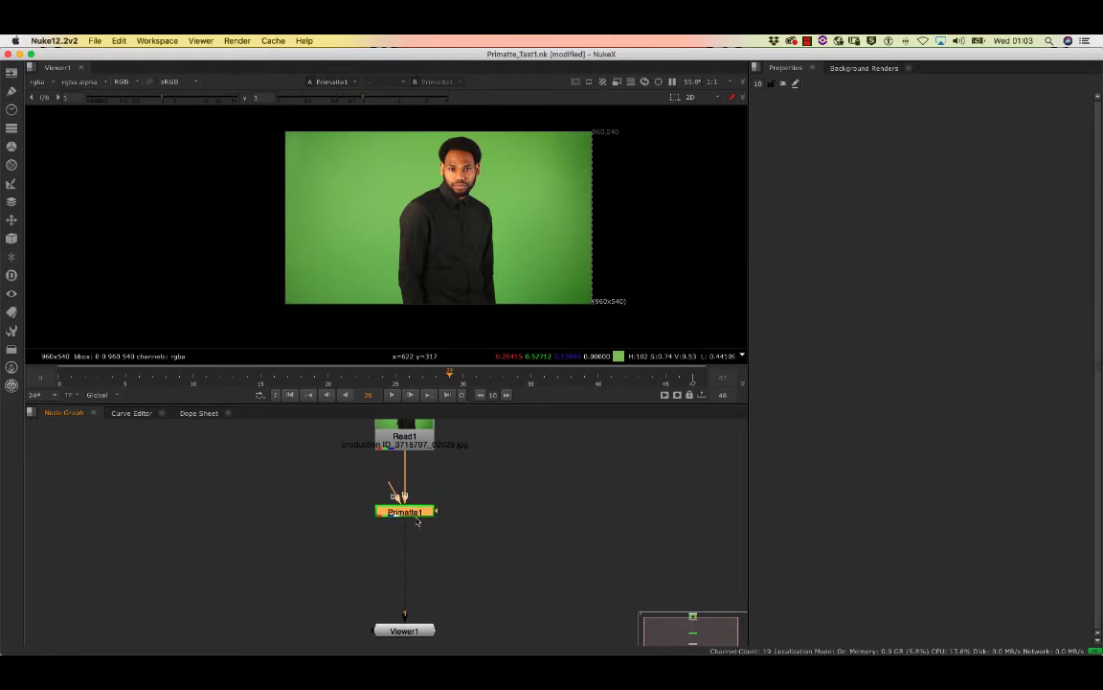
Step: Open the Primatte1 node's properties to examine its keying settings
scroll(414, 510, "down", 3)
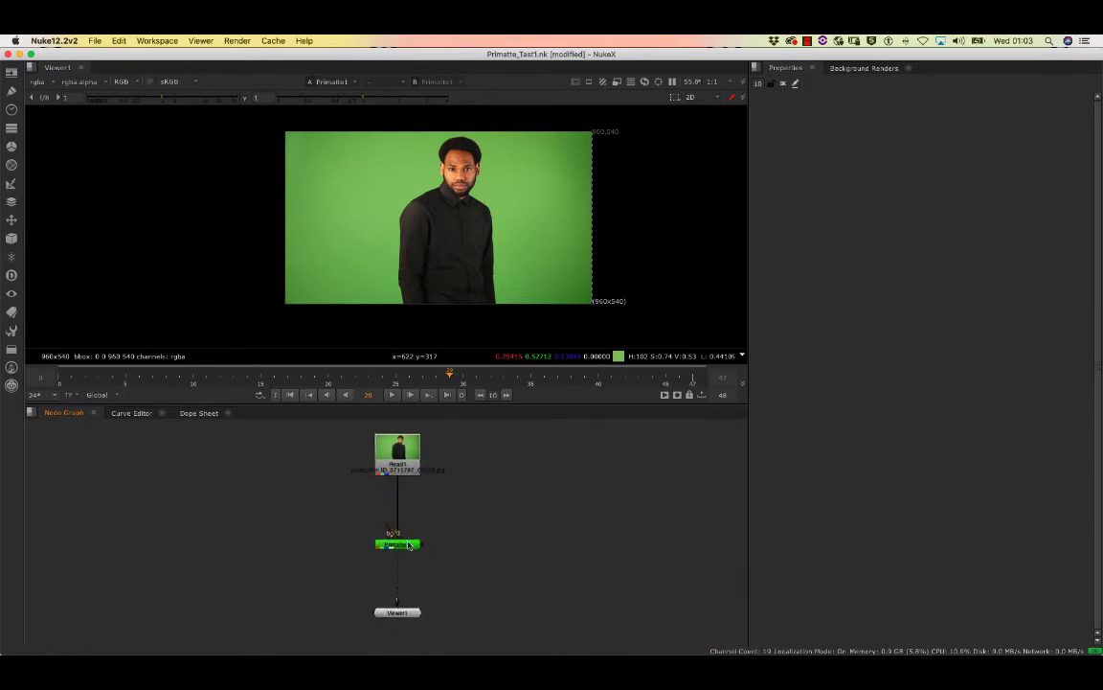
double_click(395, 542)
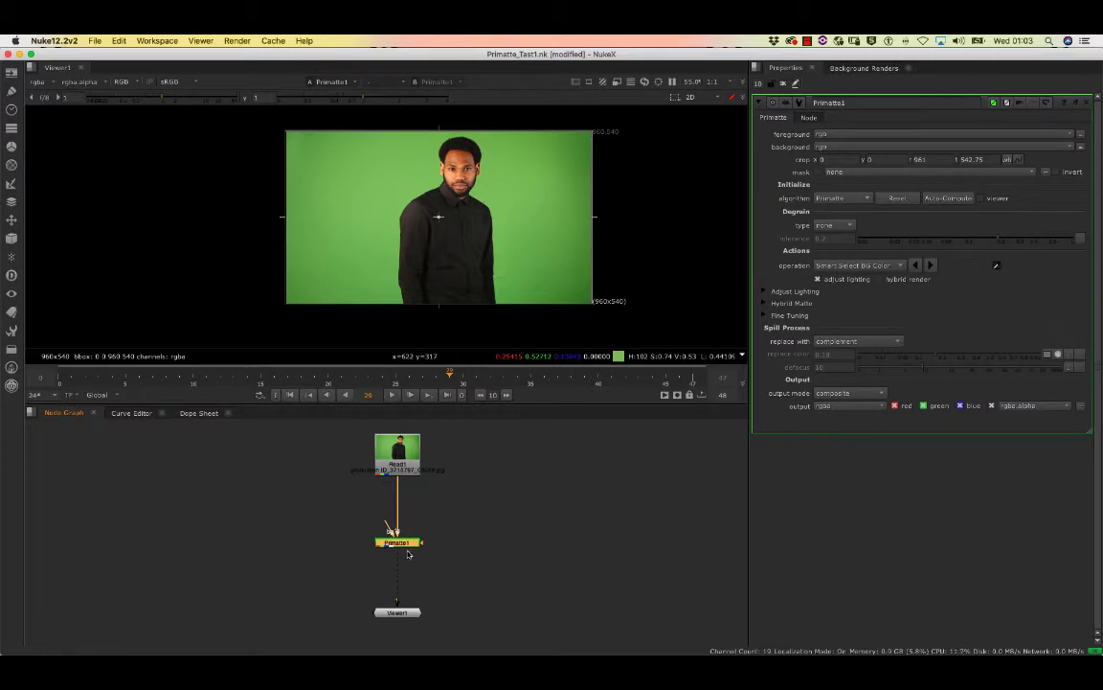
left_click(451, 512)
key("Tab")
key("Escape")
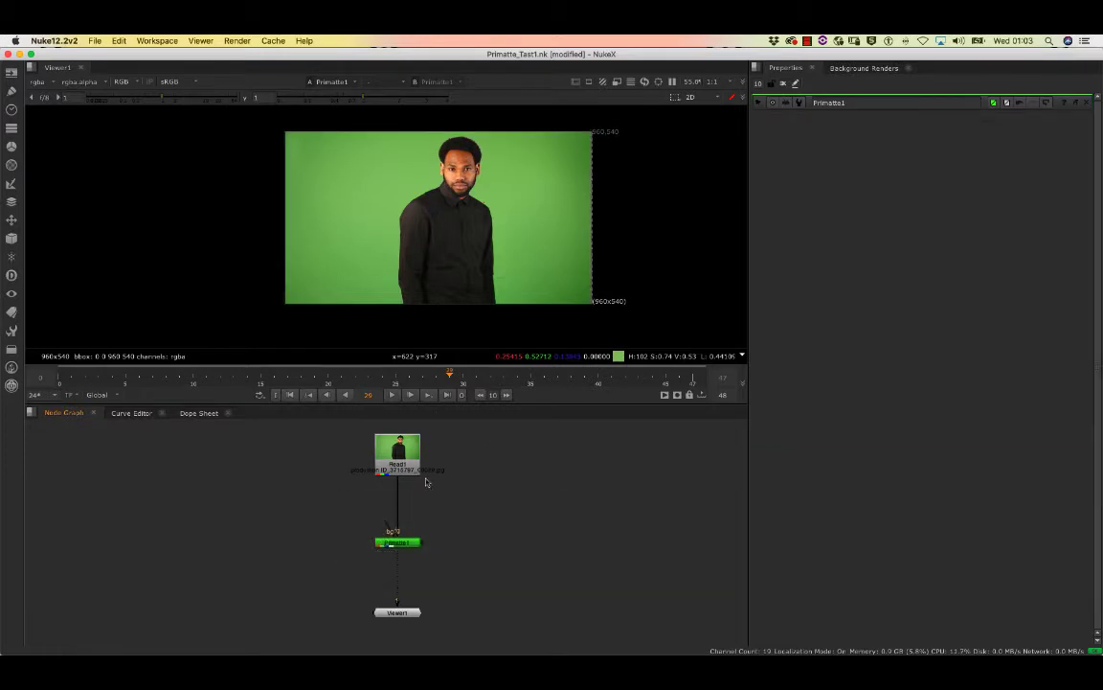
Step: Inspect the Read1 node's format and frame range, and clear the open node properties
scroll(431, 493, "up", 5)
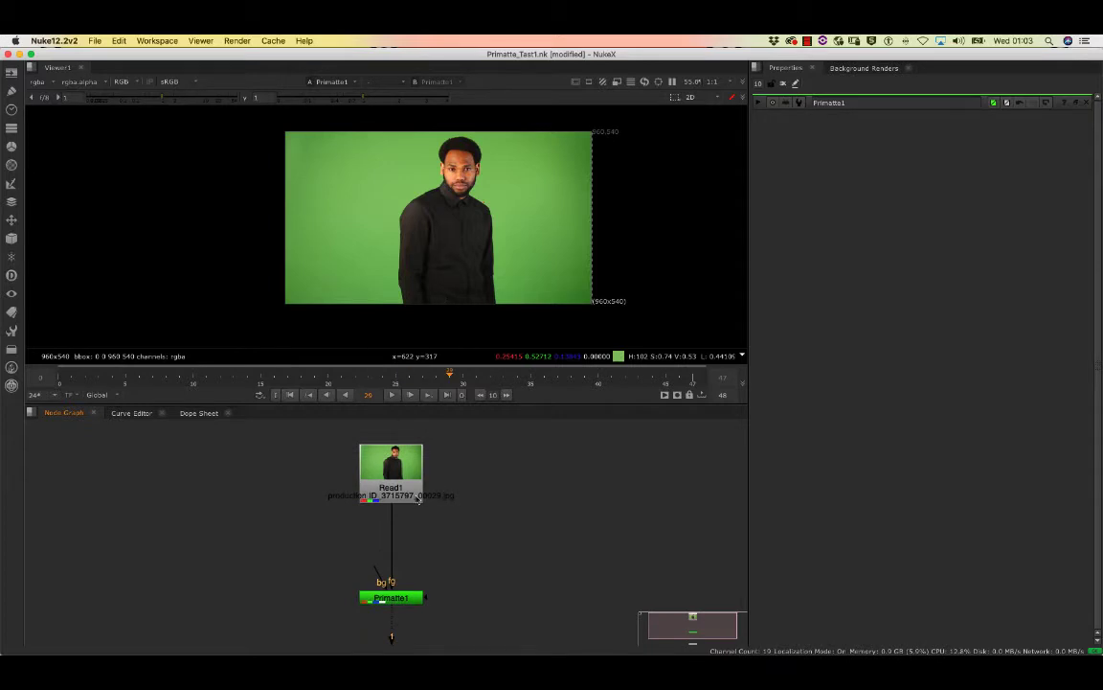
left_click_drag(410, 497, 410, 501)
left_click(457, 469)
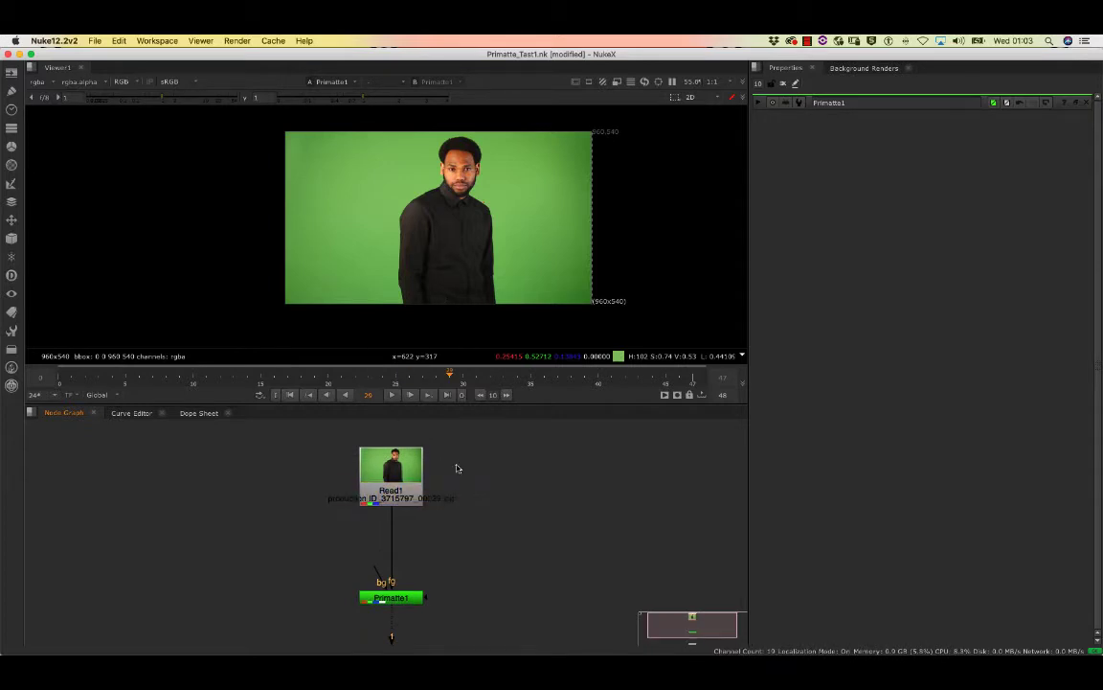
double_click(394, 500)
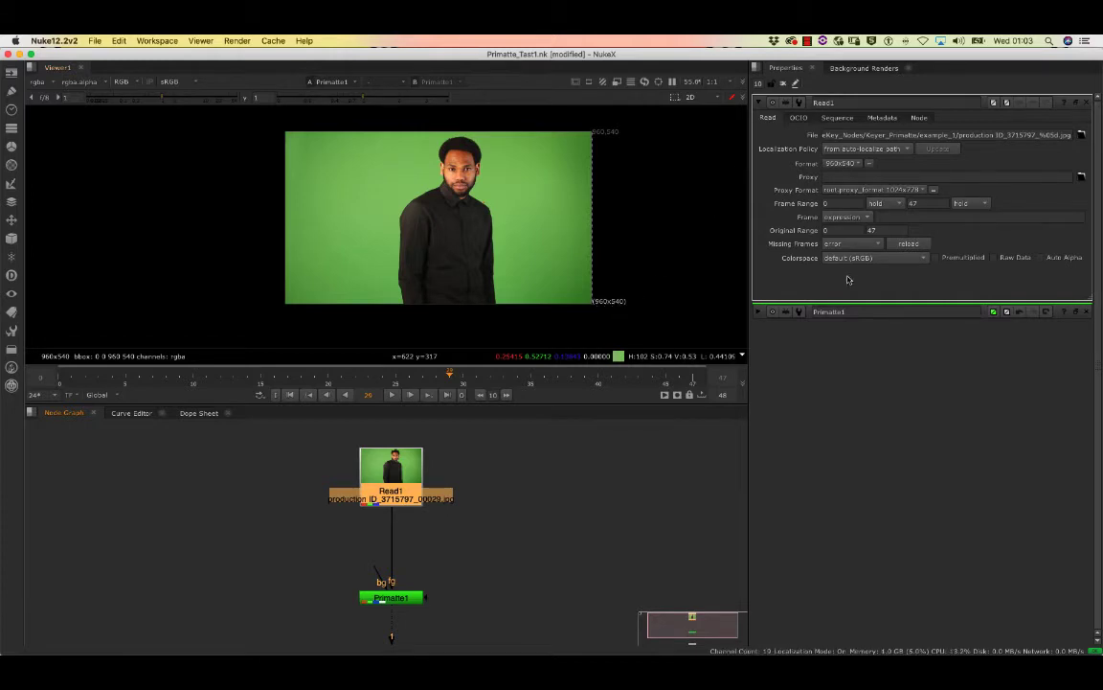
left_click(784, 85)
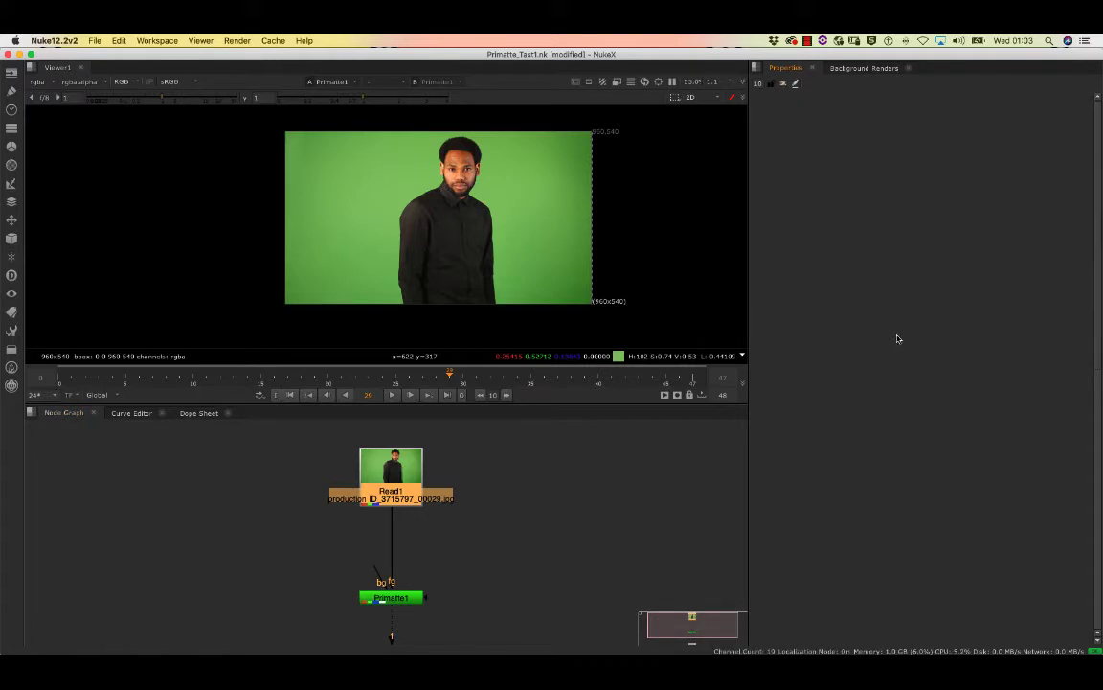
Step: In the project settings, create a 960x540 full size format named Green_Man, and close the settings
key("s")
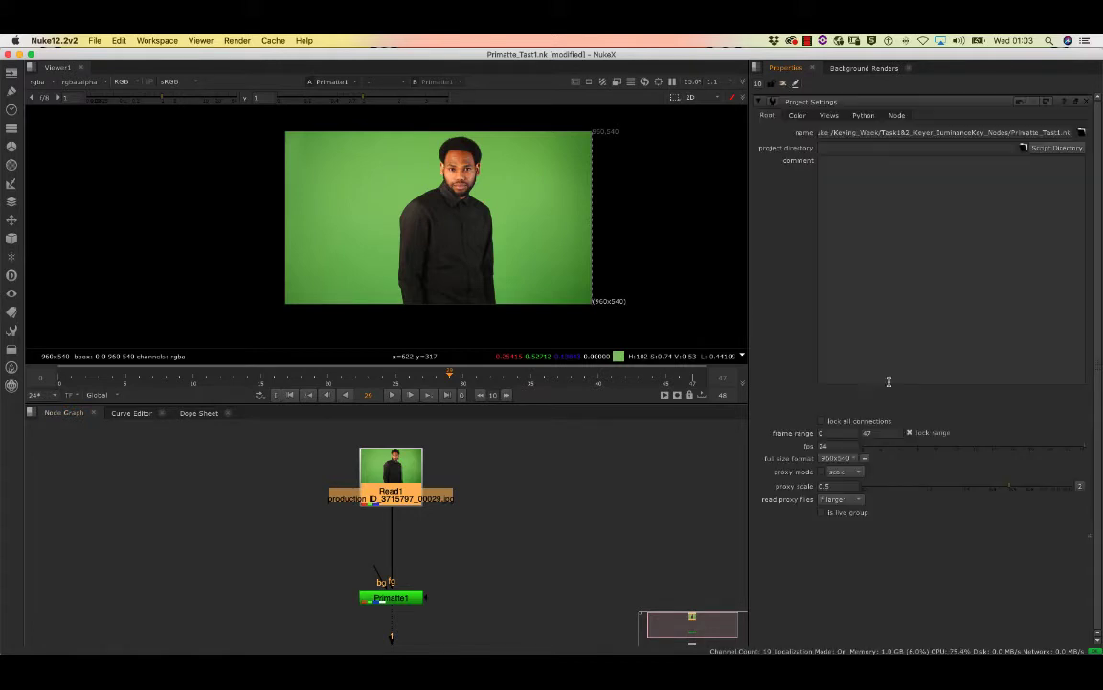
left_click(839, 459)
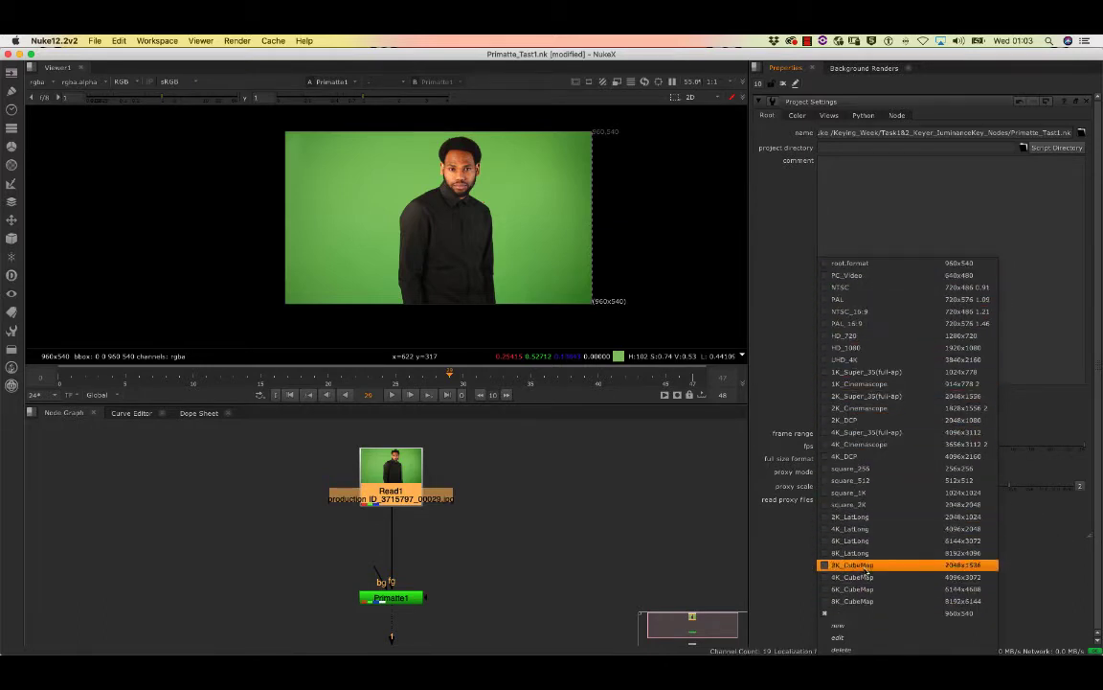
left_click(841, 624)
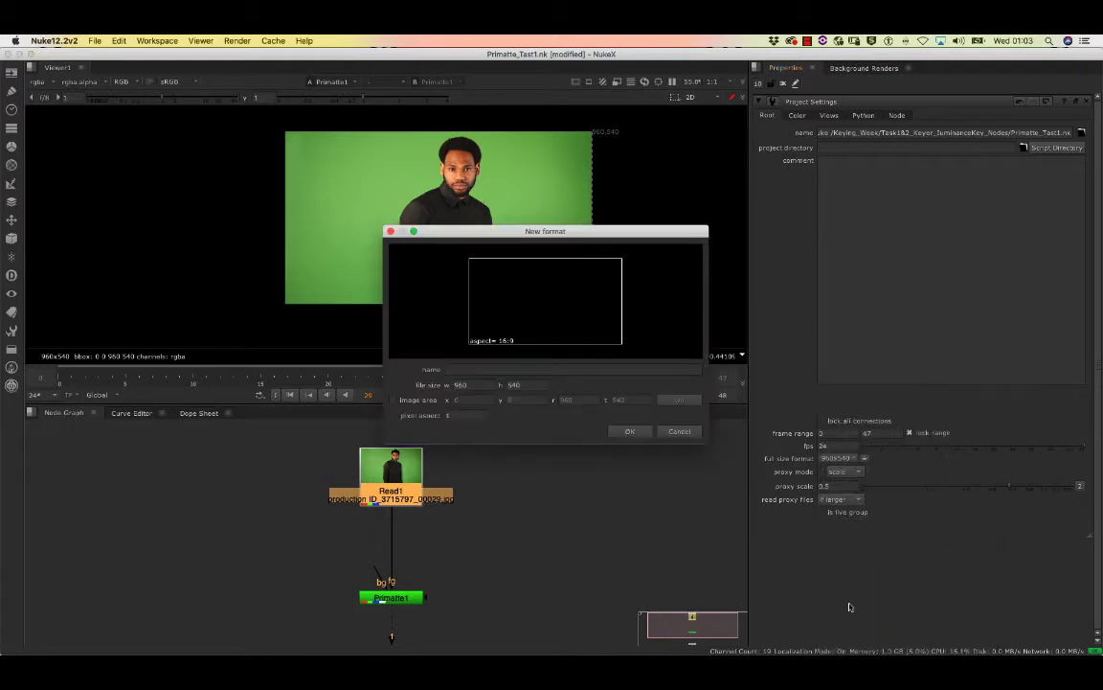
left_click_drag(593, 232, 883, 380)
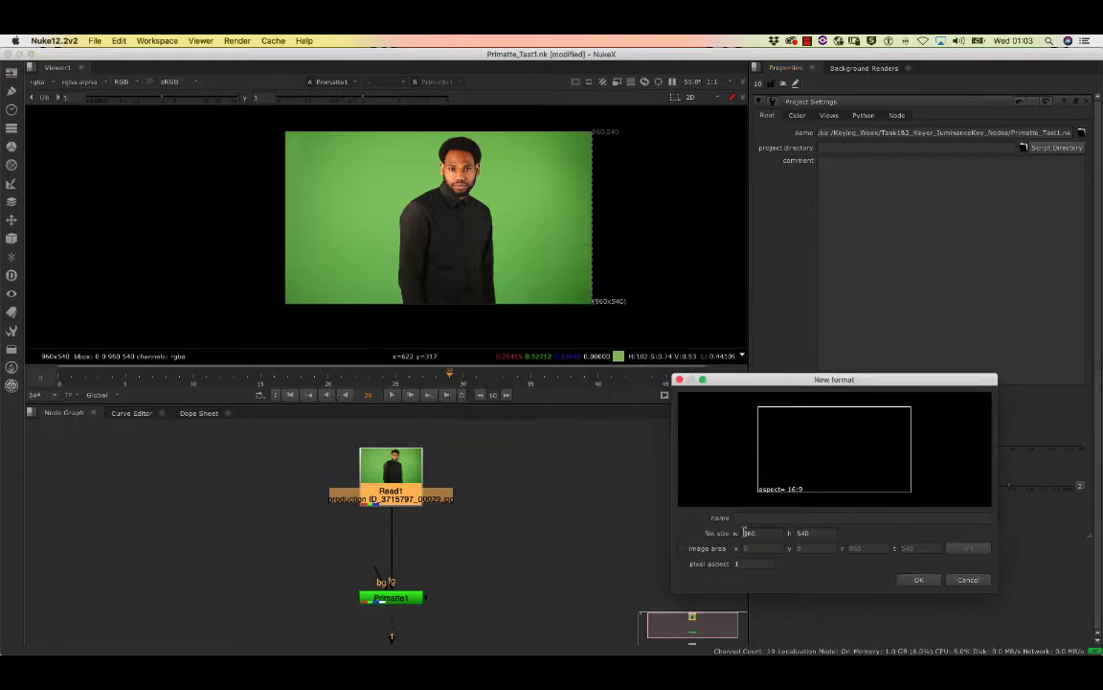
left_click(809, 532)
left_click(747, 517)
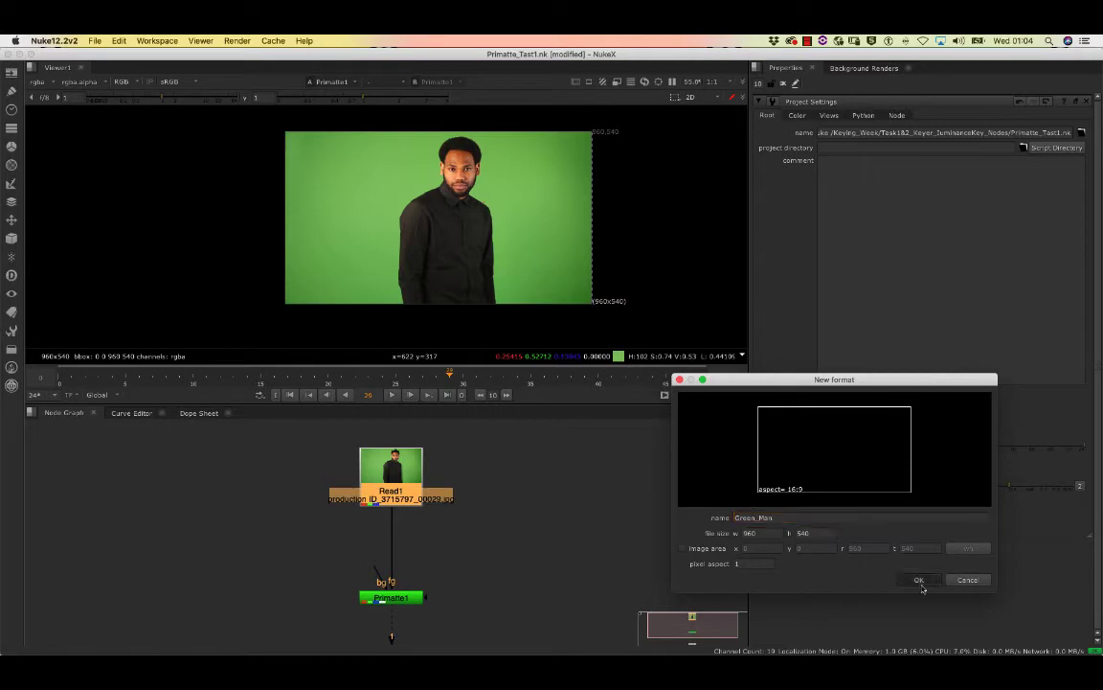
left_click(917, 580)
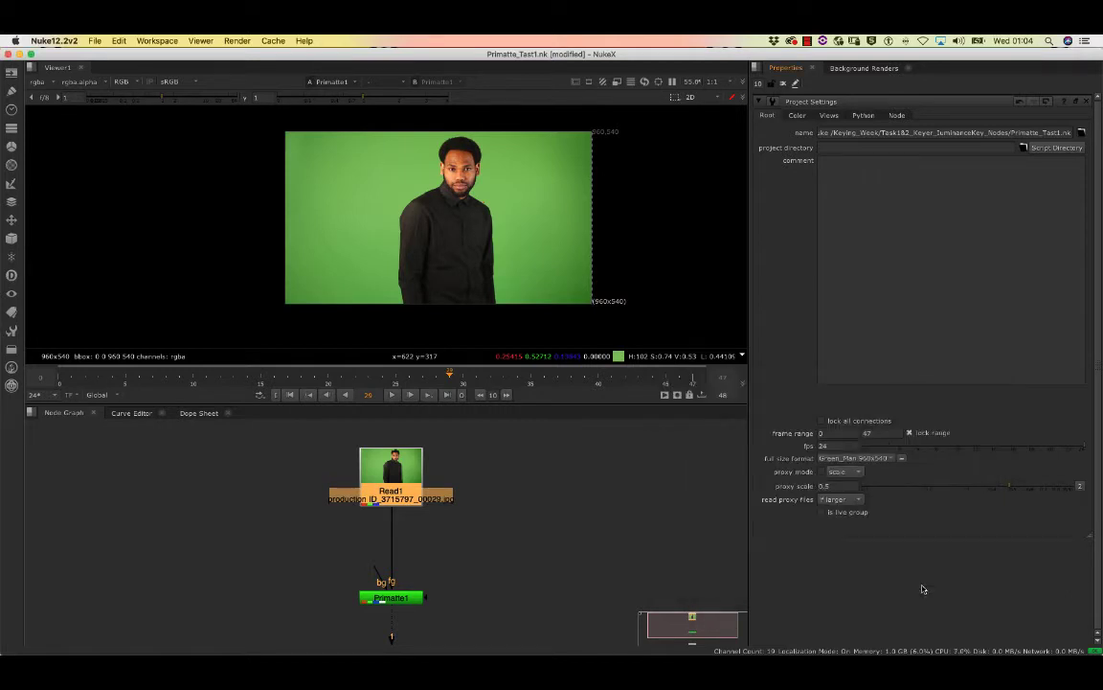
left_click(878, 464)
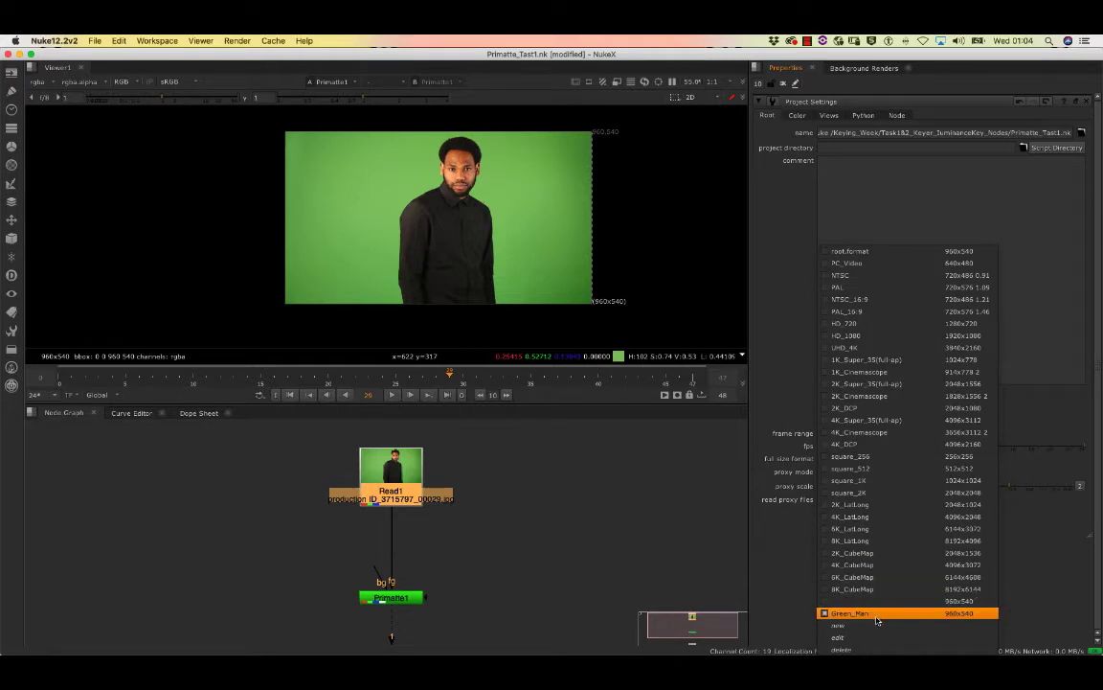
left_click(640, 537)
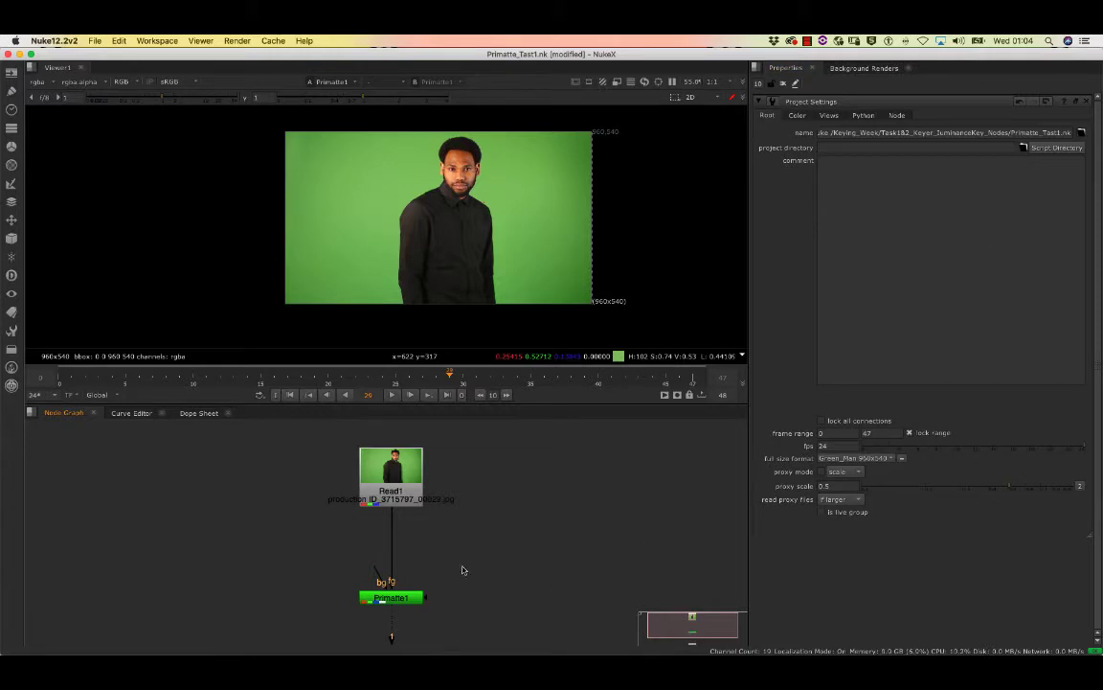
left_click(785, 84)
Step: Move the Primatte1 node up closer to Read1 in the node graph
left_click_drag(415, 593, 416, 562)
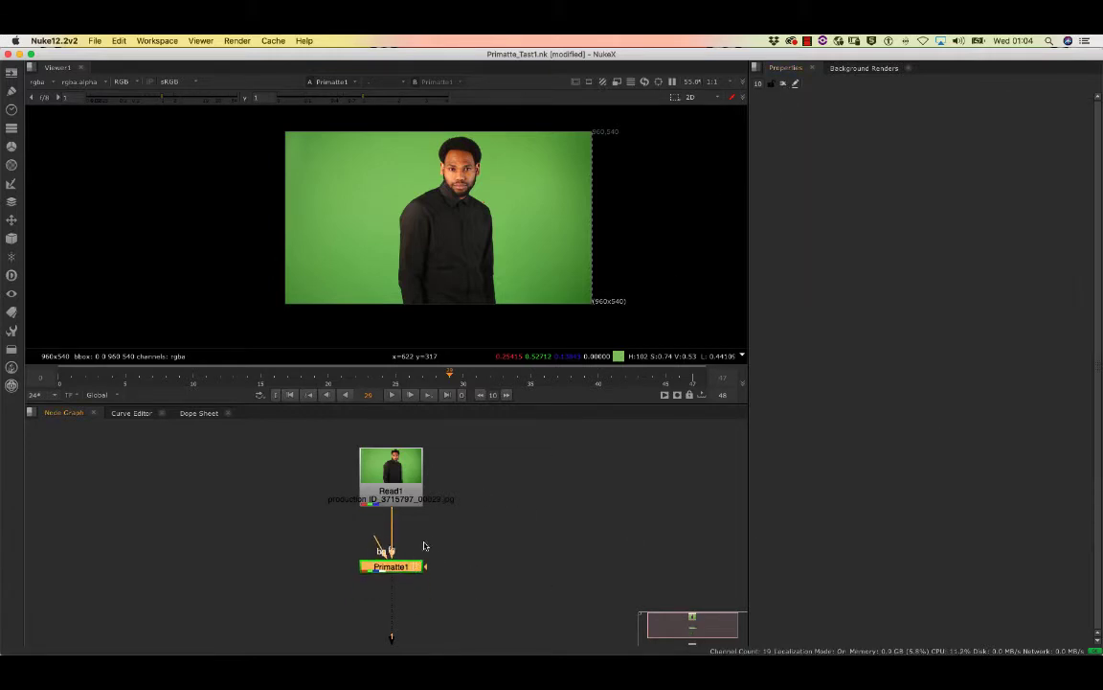
left_click(426, 542)
scroll(423, 528, "up", 5)
scroll(437, 510, "down", 5)
scroll(429, 500, "up", 3)
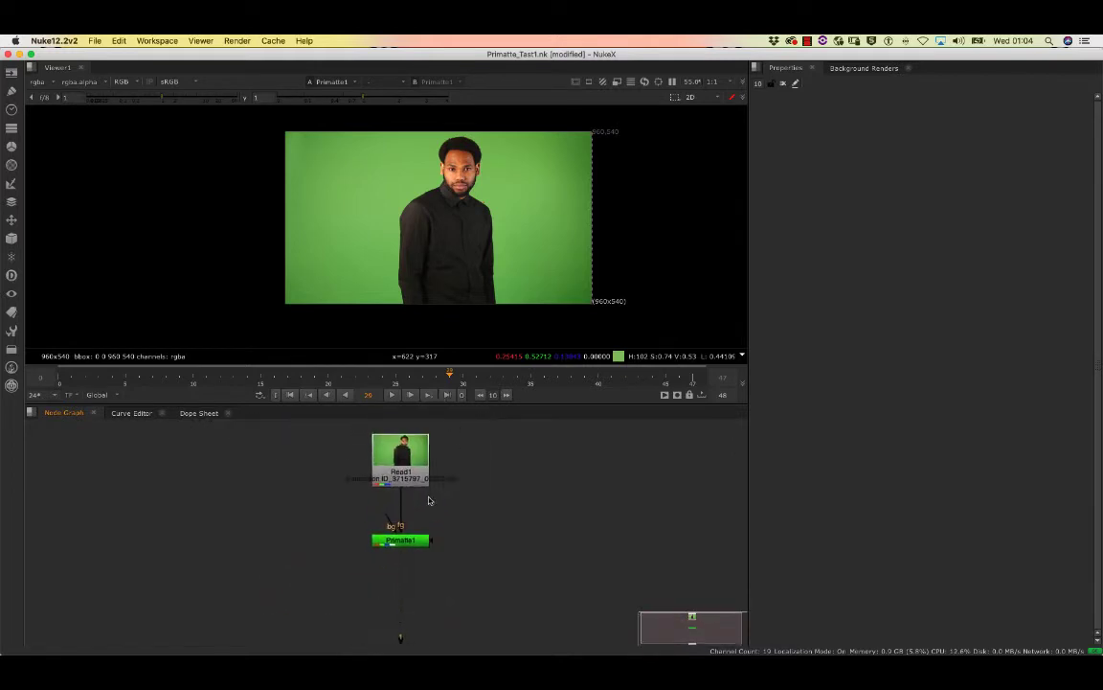
Step: Open the Primatte1 node's properties and examine its bg and fg inputs in the node graph
double_click(403, 550)
scroll(423, 489, "up", 4)
scroll(458, 456, "down", 3)
scroll(436, 503, "up", 3)
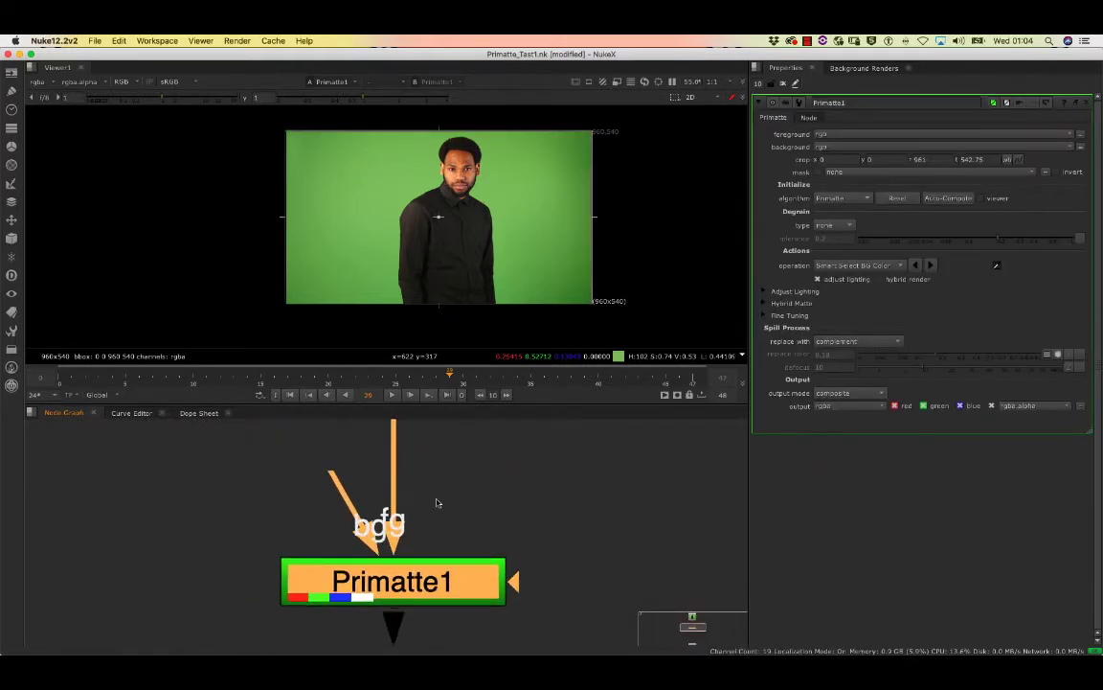
middle_click_drag(403, 476, 403, 565)
scroll(403, 486, "down", 5)
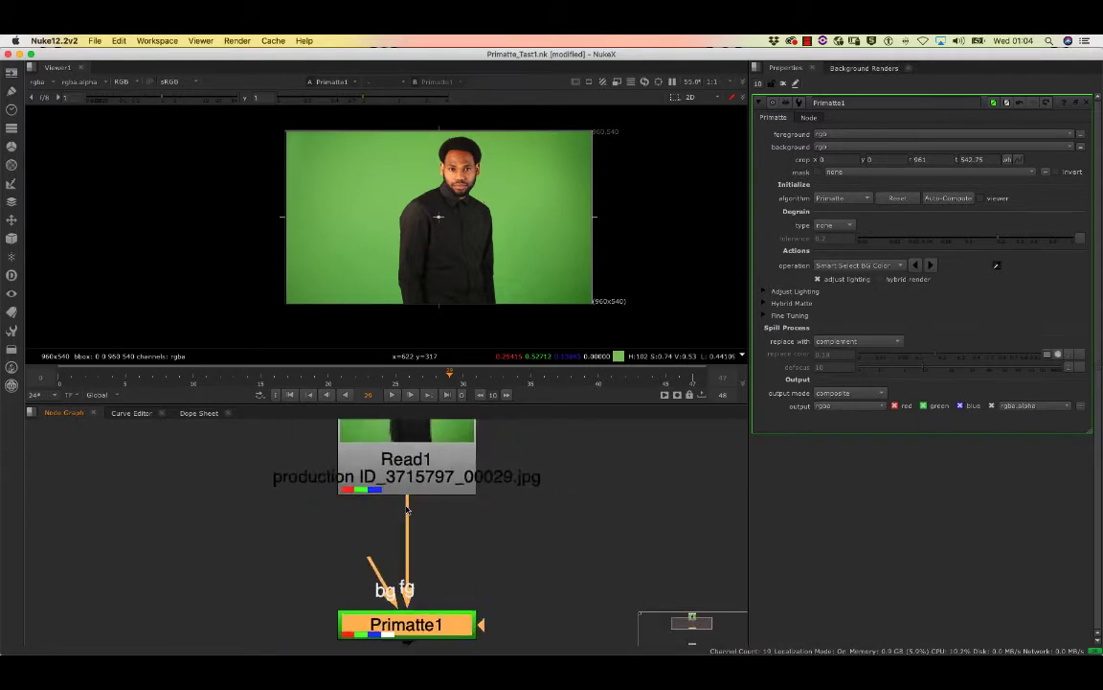
Step: Add a CheckerBoard node beside Primatte1 and connect it to Primatte1's bg input
left_click_drag(391, 530, 303, 546)
left_click(332, 524)
key("Tab")
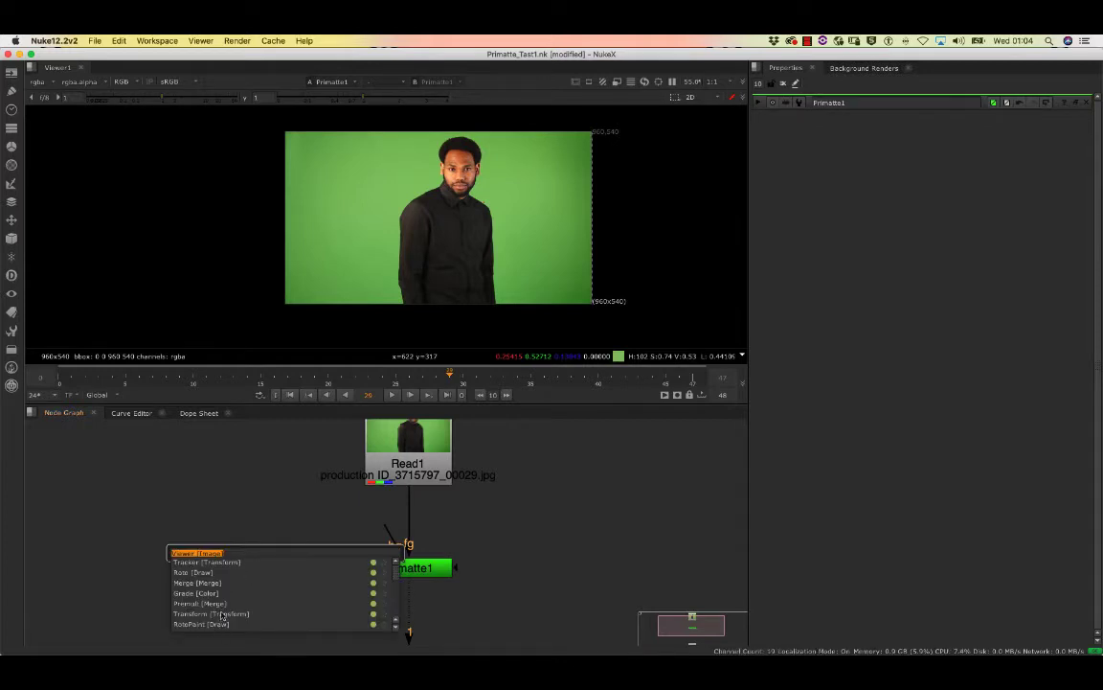
type("c")
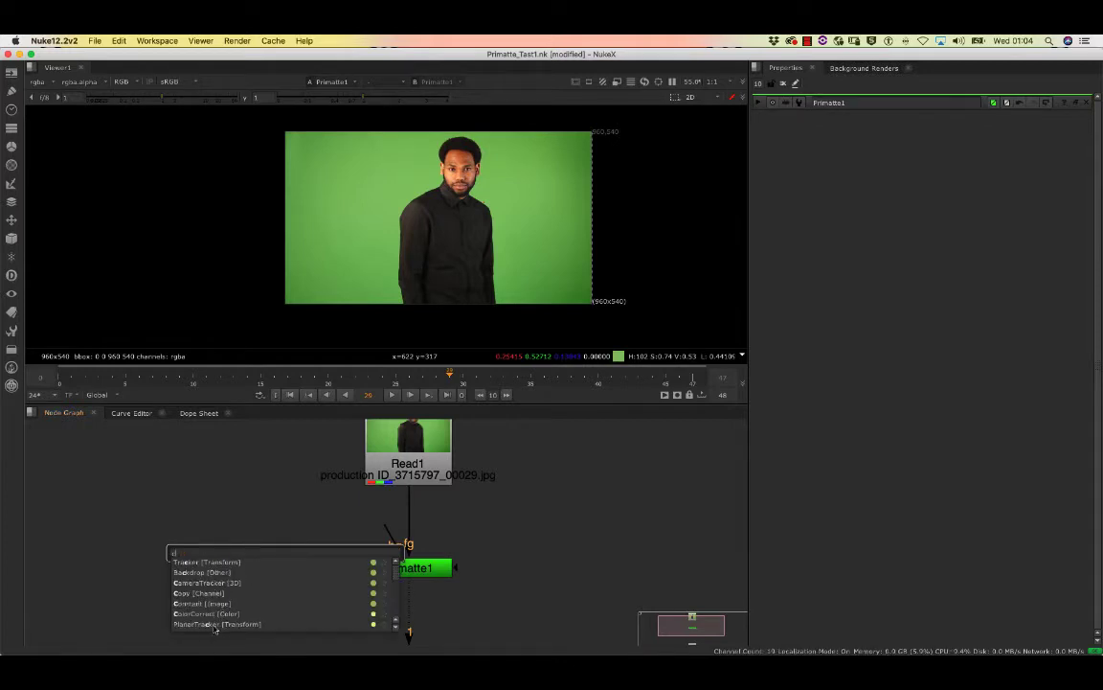
type("heckerBoard [Image")
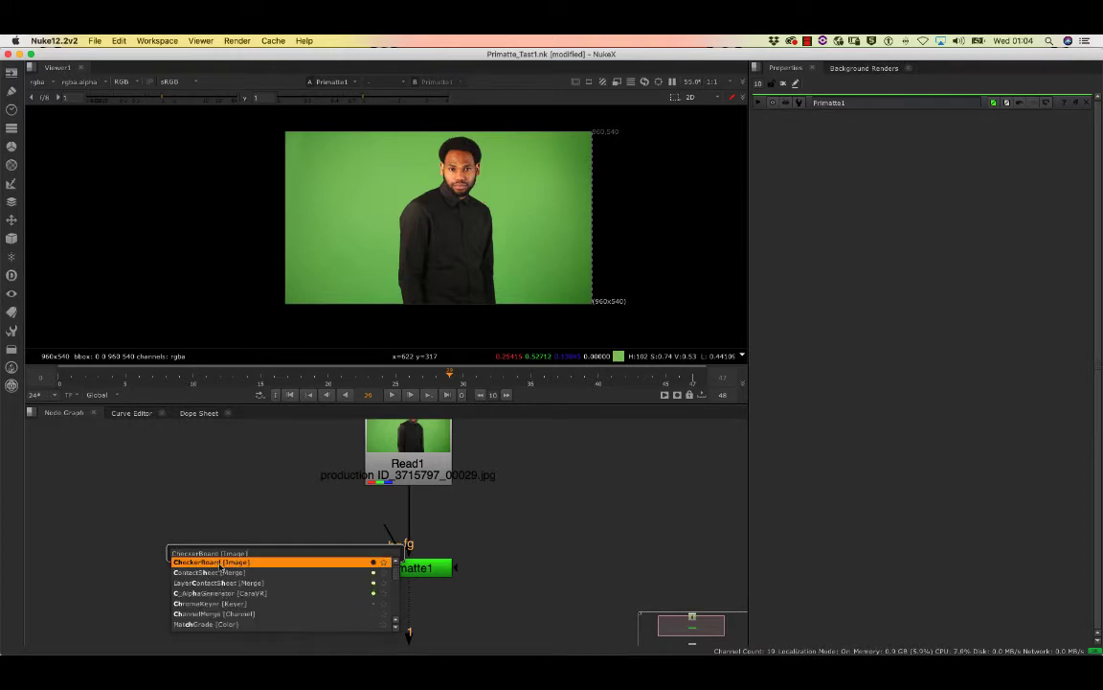
left_click(221, 564)
left_click_drag(298, 507, 270, 573)
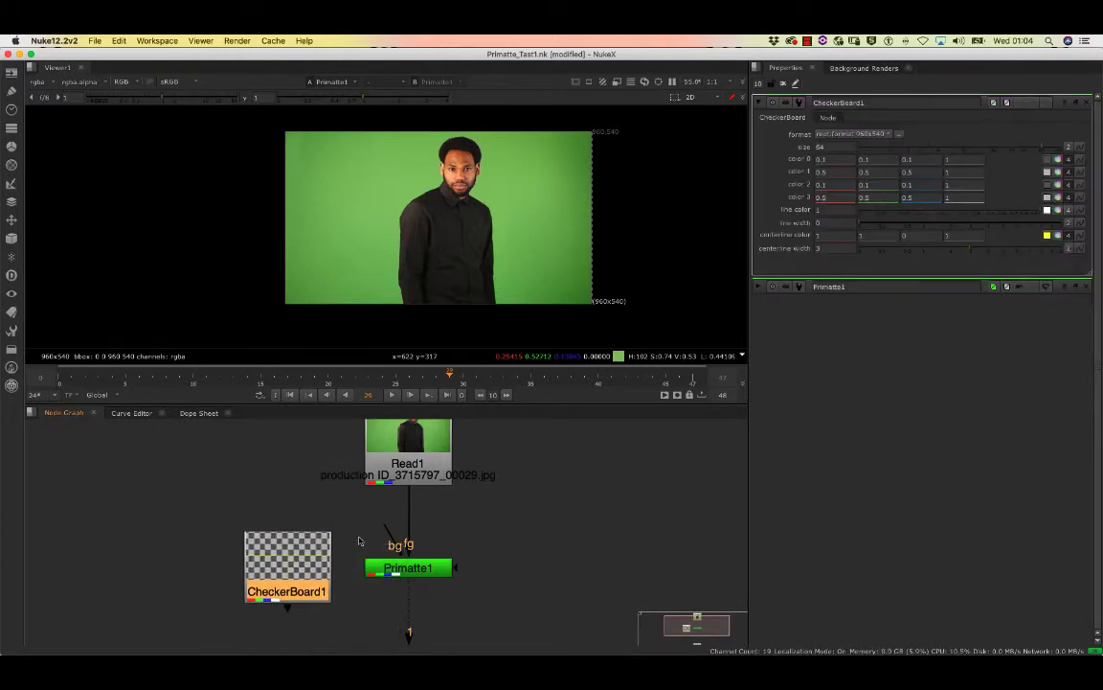
left_click_drag(379, 529, 234, 588)
scroll(409, 478, "up", 4)
scroll(409, 489, "down", 6)
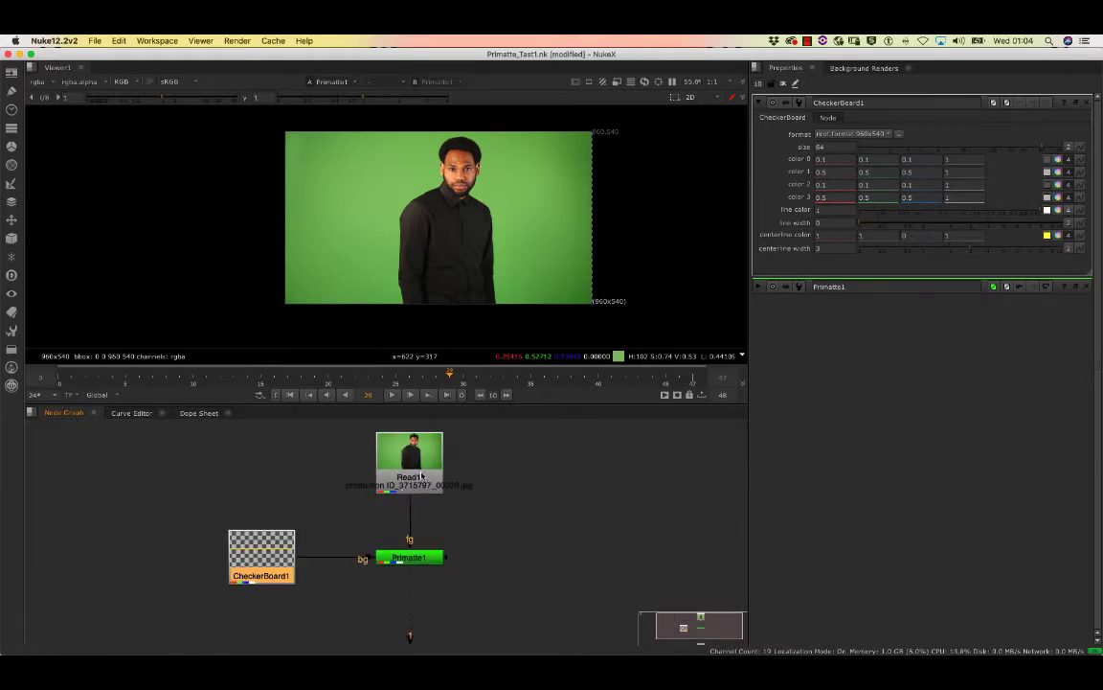
middle_click_drag(420, 544, 375, 548)
Step: Reopen the Primatte1 properties and play through the green-screen clip, stopping at frame 25
double_click(377, 566)
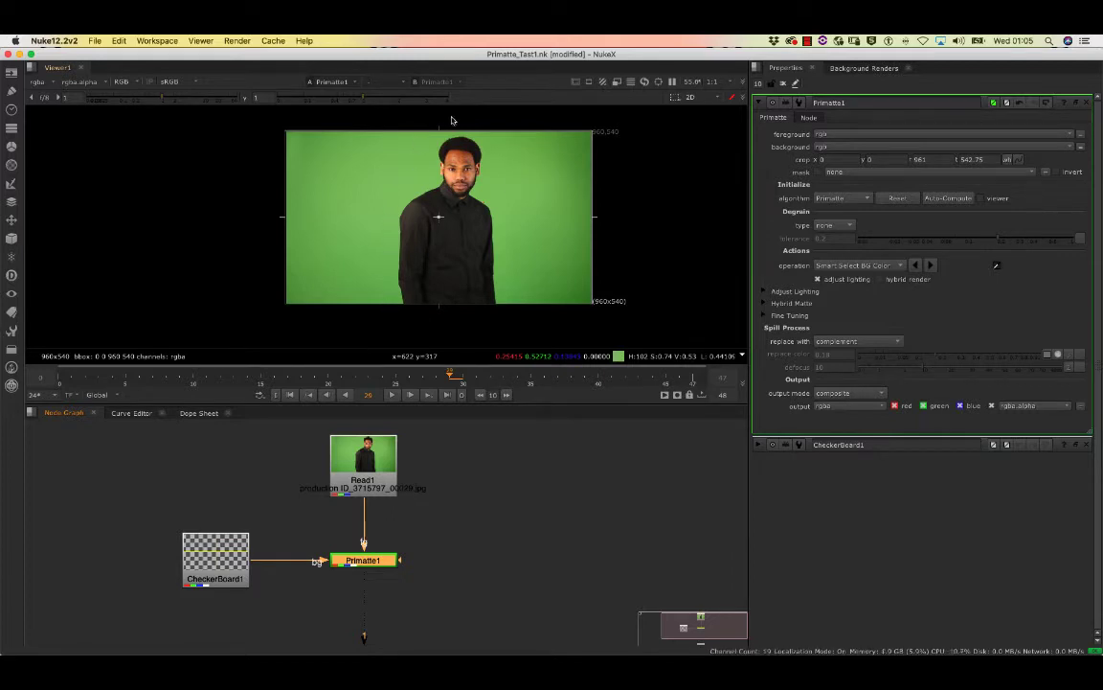
left_click(391, 394)
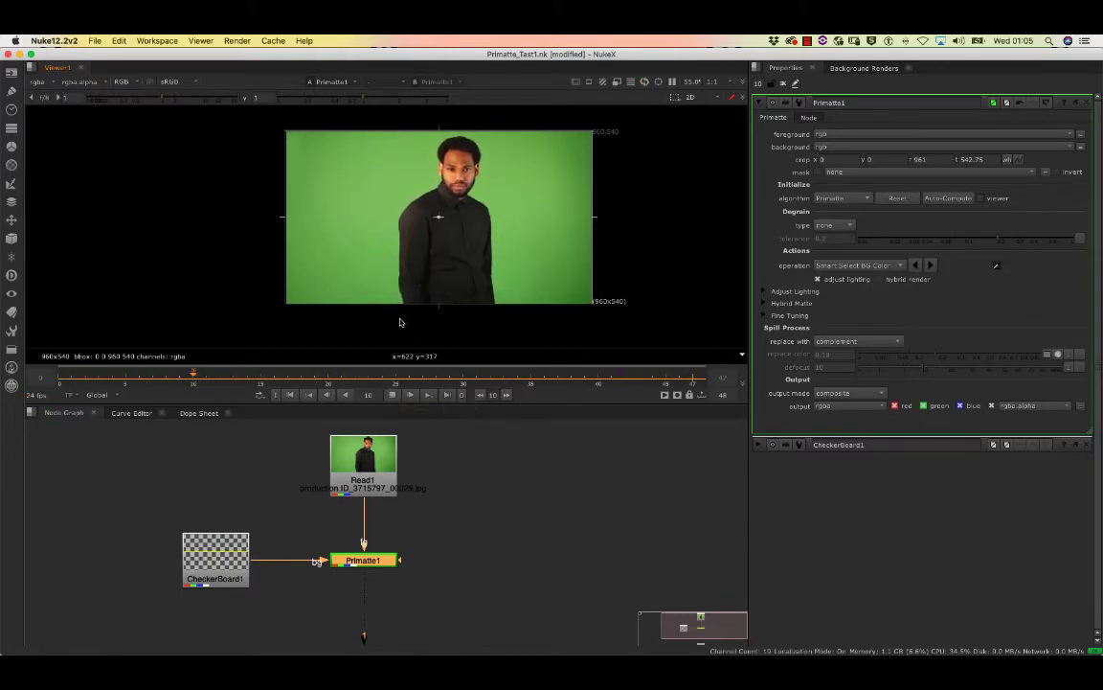
left_click(392, 395)
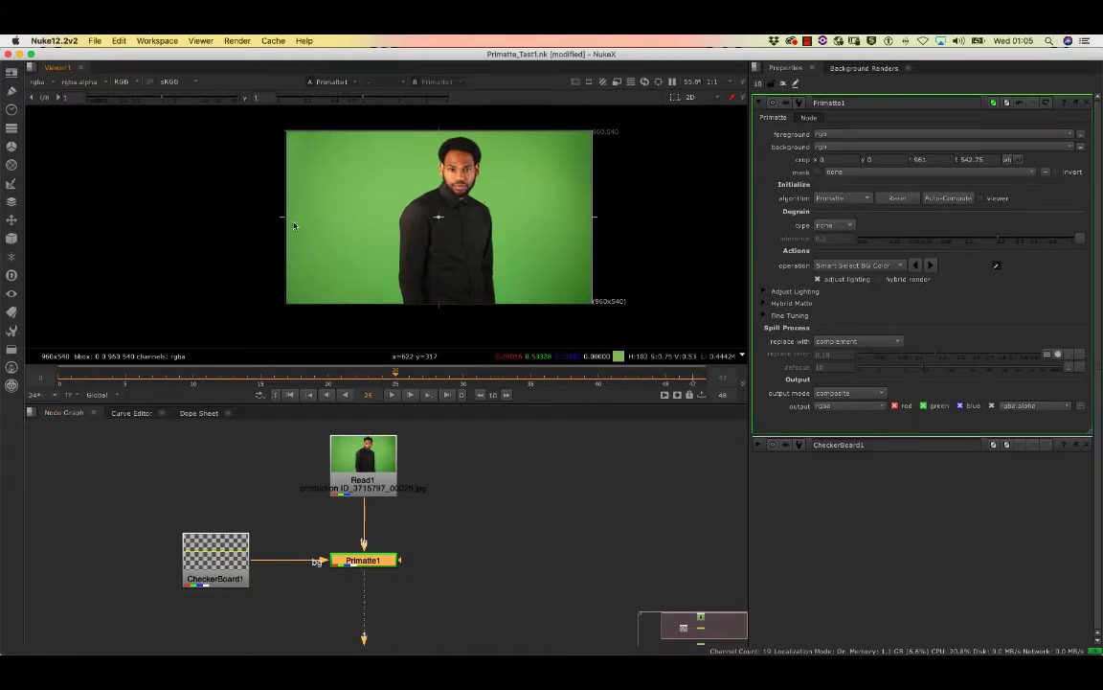
Step: Crop the Primatte area around the man, with the left edge at about x 239 and the right edge at about 761
left_click_drag(287, 222, 362, 218)
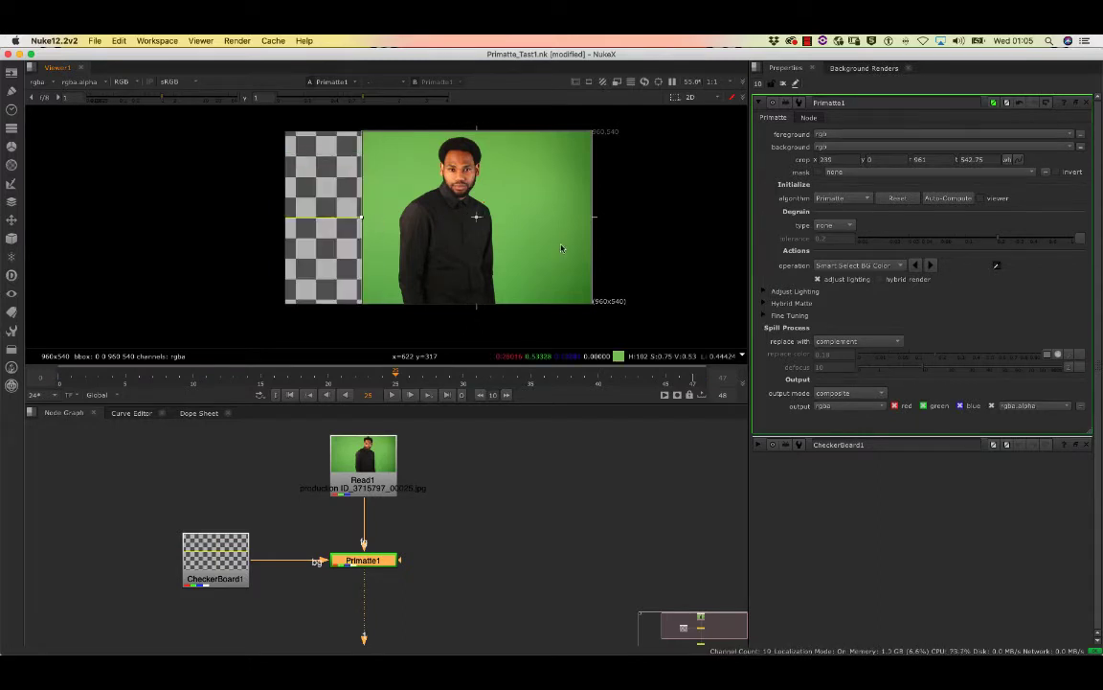
left_click_drag(593, 222, 528, 221)
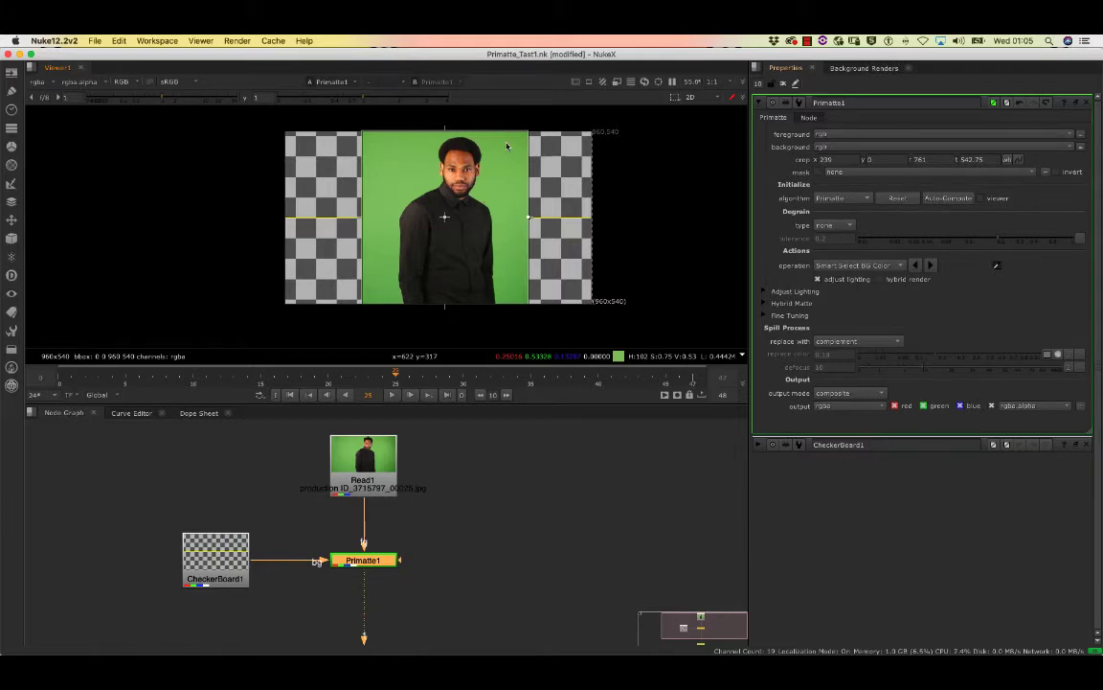
Step: Run Primatte's Auto-Compute to key out the green background, and examine the key up close around the man's face
scroll(456, 247, "up", 5)
scroll(455, 247, "down", 3)
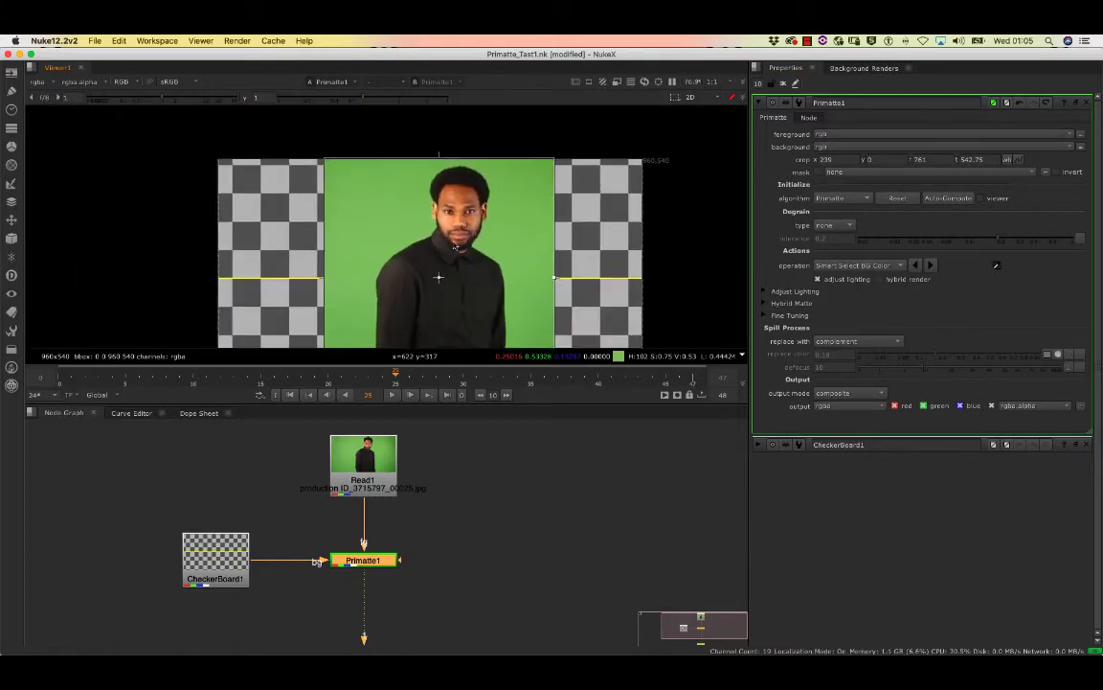
middle_click_drag(455, 247, 441, 192)
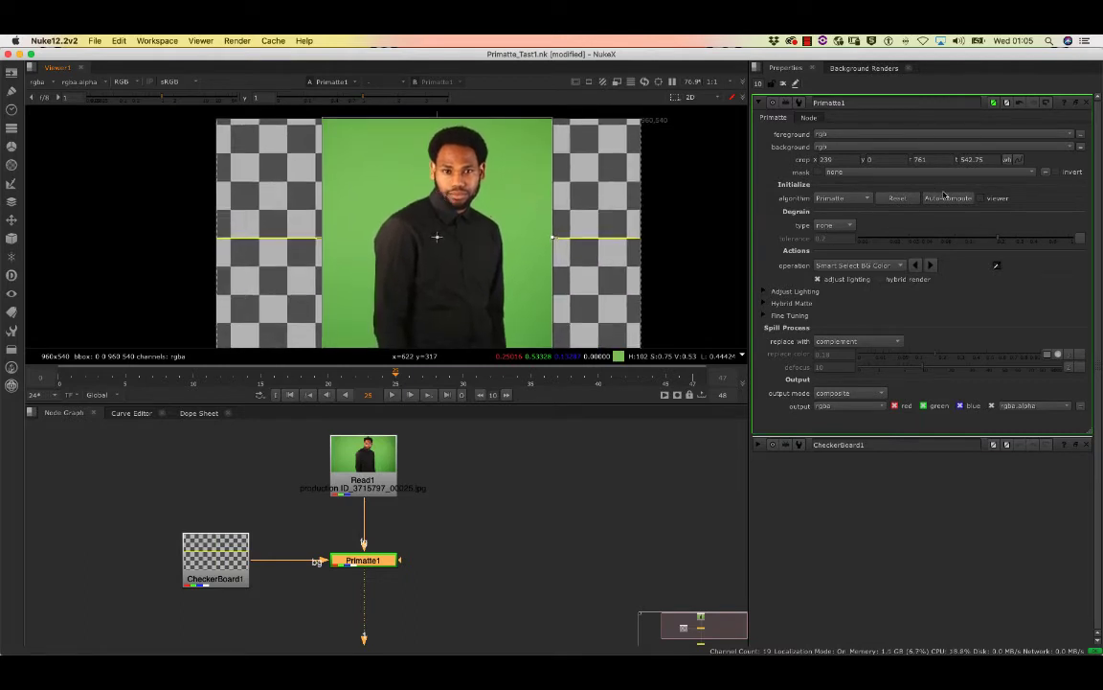
left_click(945, 197)
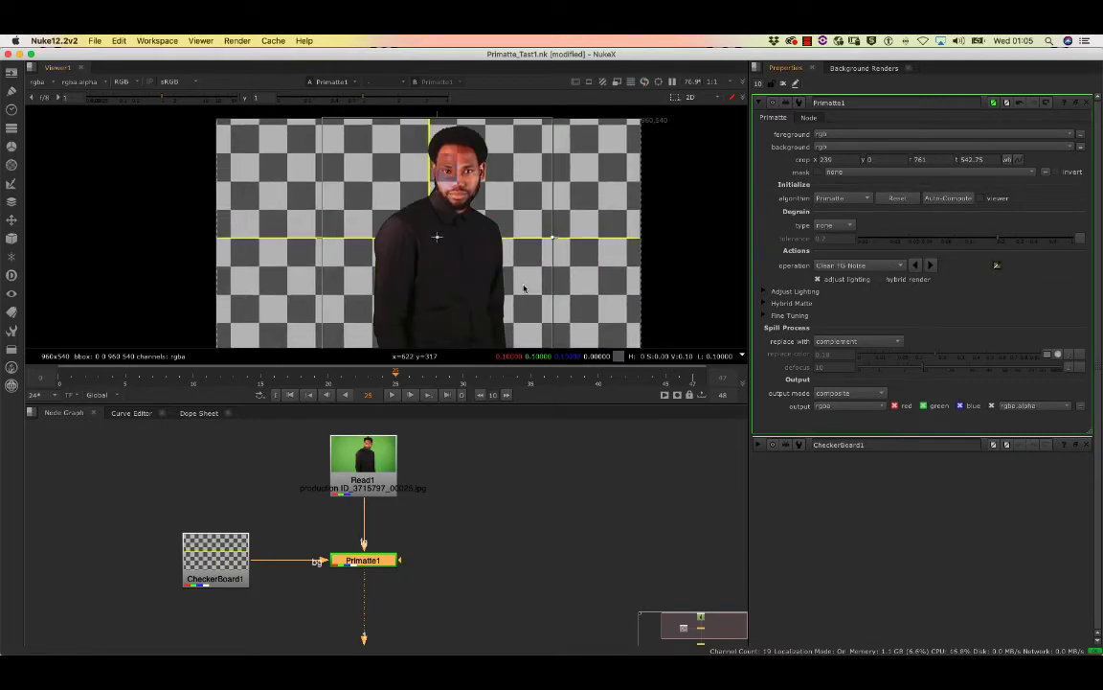
scroll(524, 287, "up", 2)
scroll(451, 289, "down", 3)
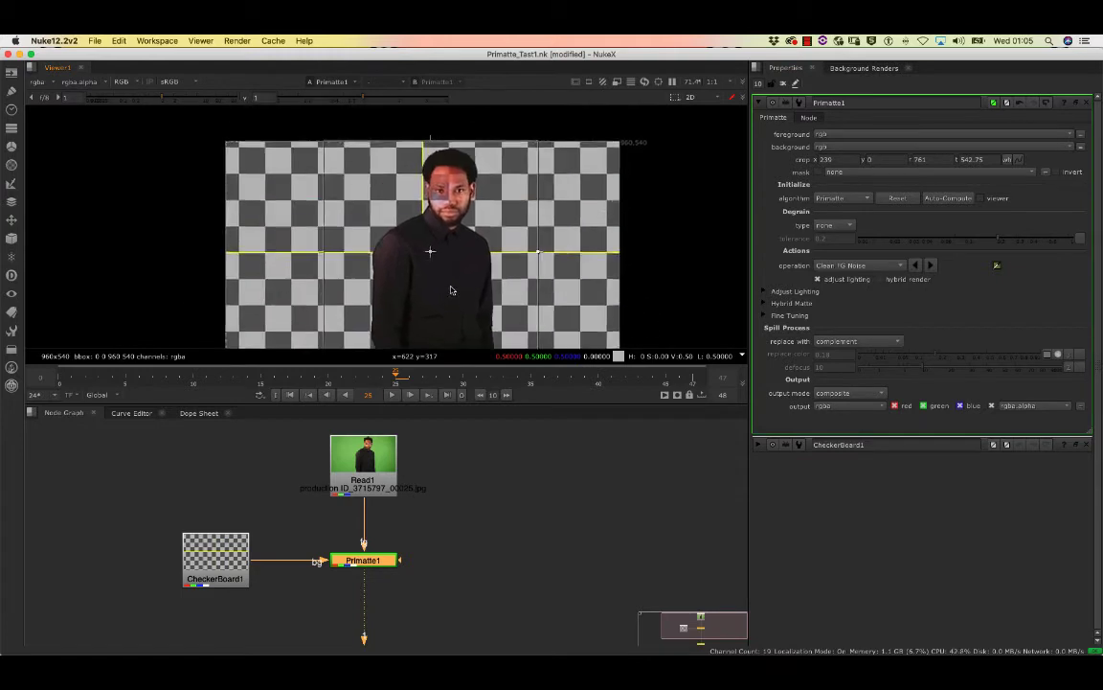
middle_click_drag(452, 290, 451, 285)
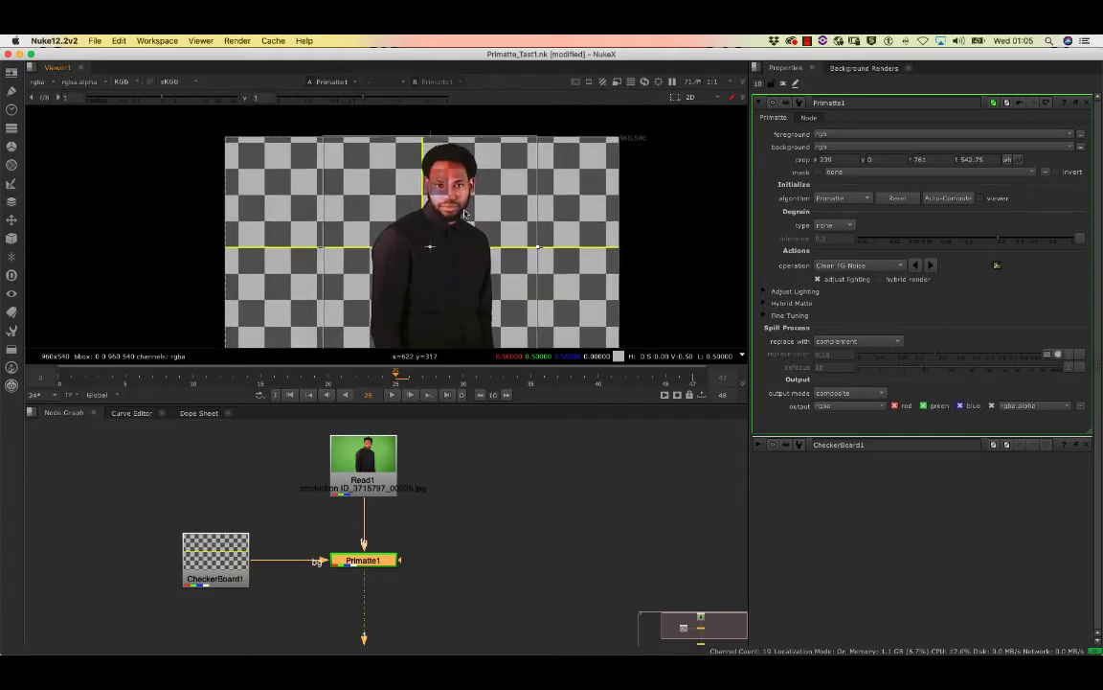
scroll(448, 179, "up", 3)
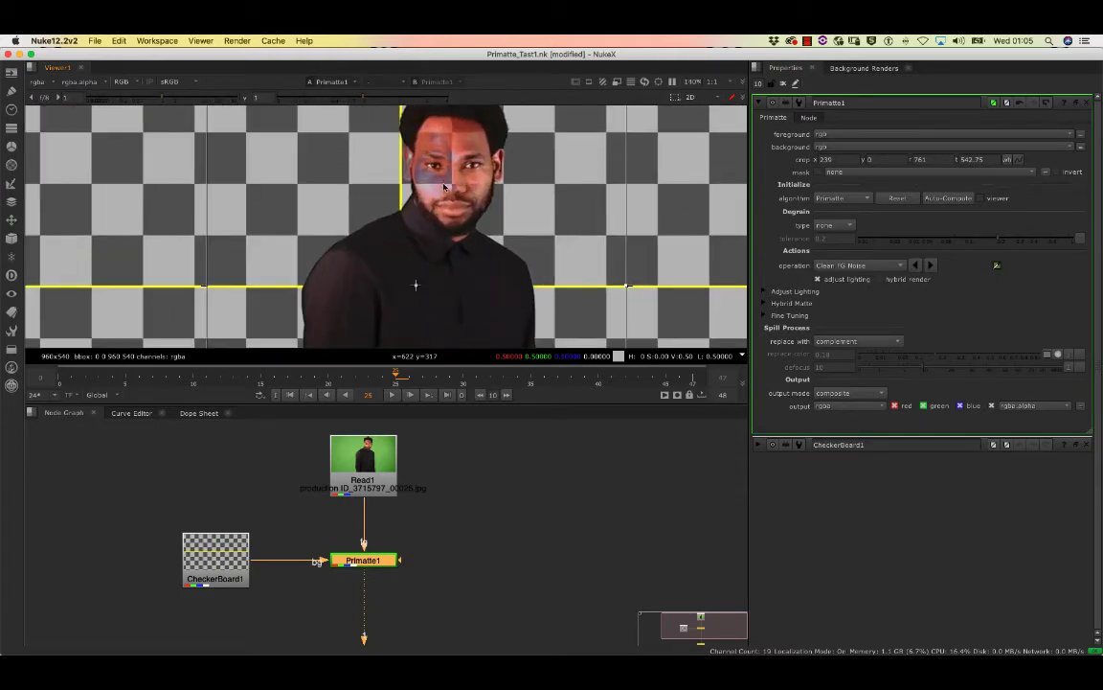
Step: Examine the key's alpha channel across the man's face, body and edges, and return to the colour composite
key("a")
middle_click_drag(446, 185, 456, 182)
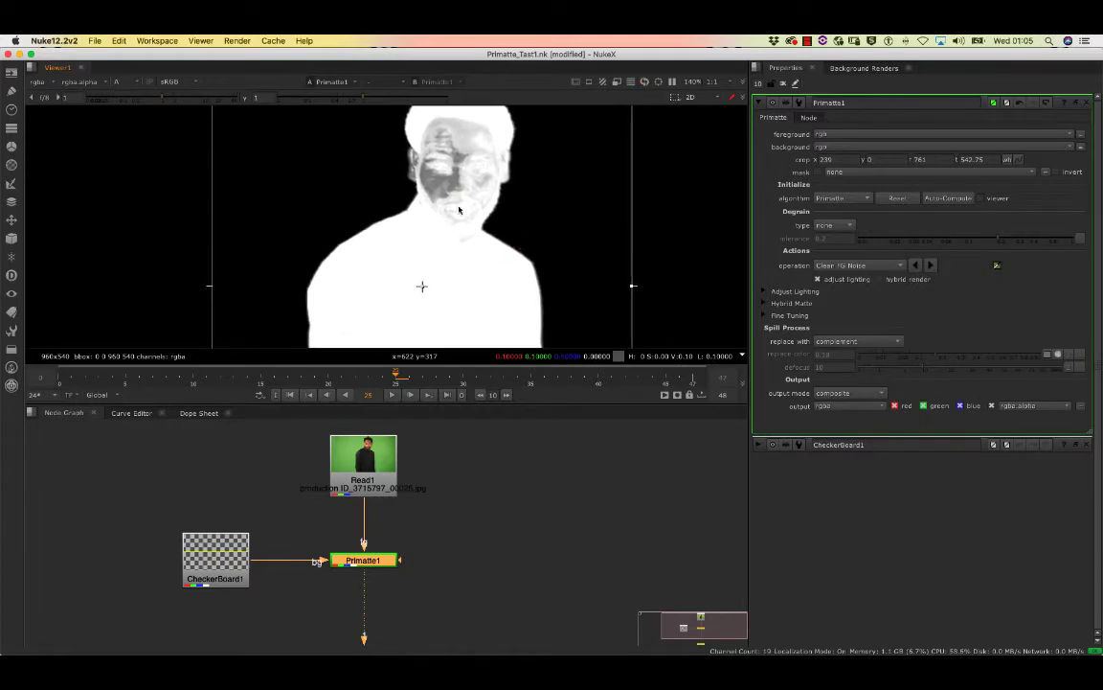
scroll(465, 189, "up", 4)
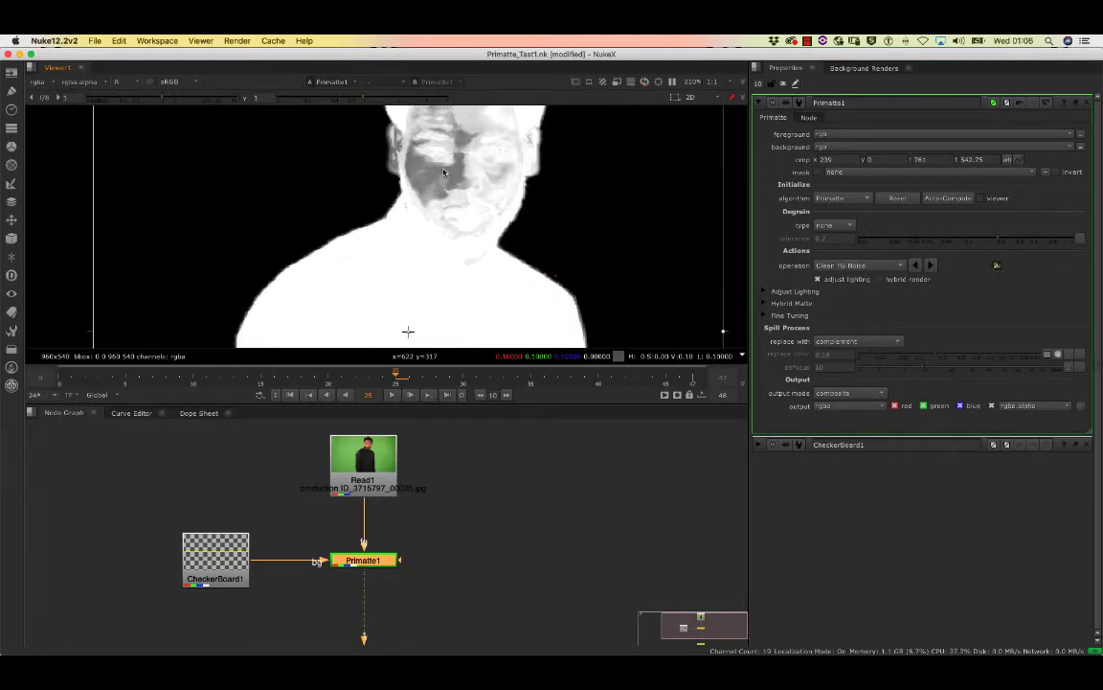
middle_click_drag(458, 182, 449, 261)
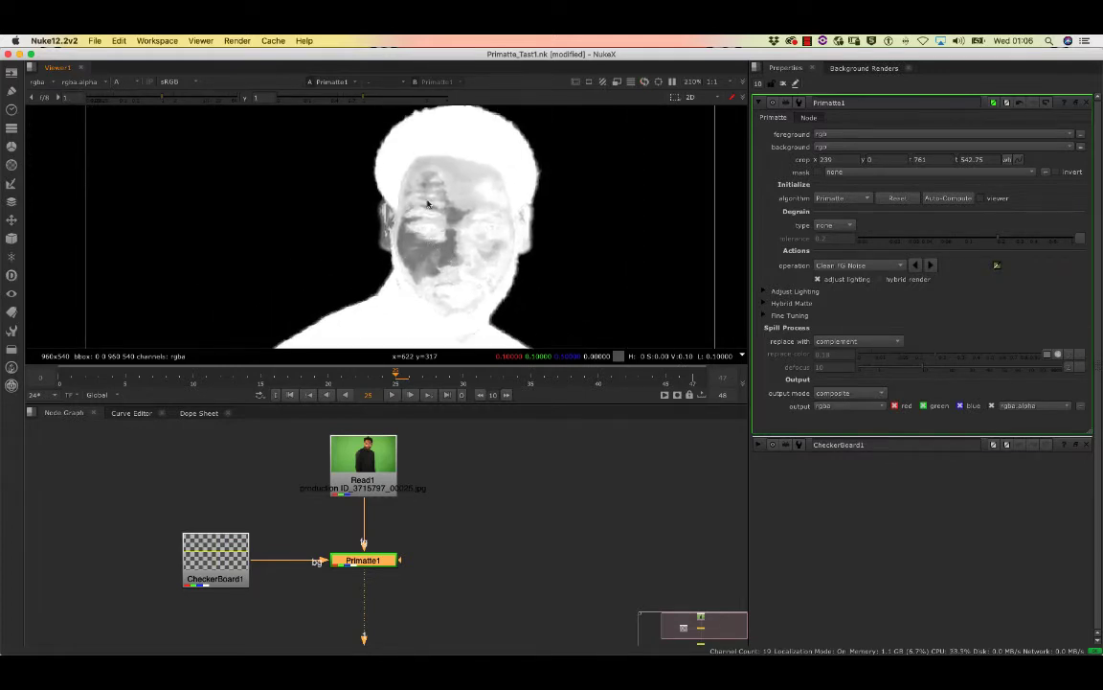
scroll(444, 202, "down", 8)
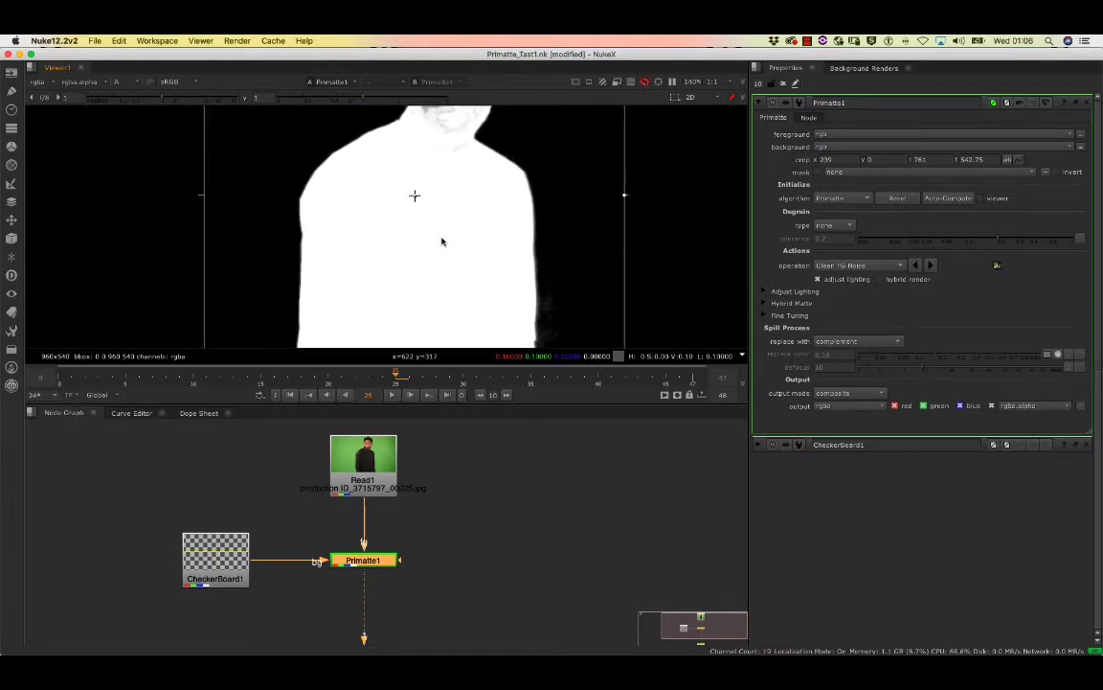
scroll(433, 258, "down", 1)
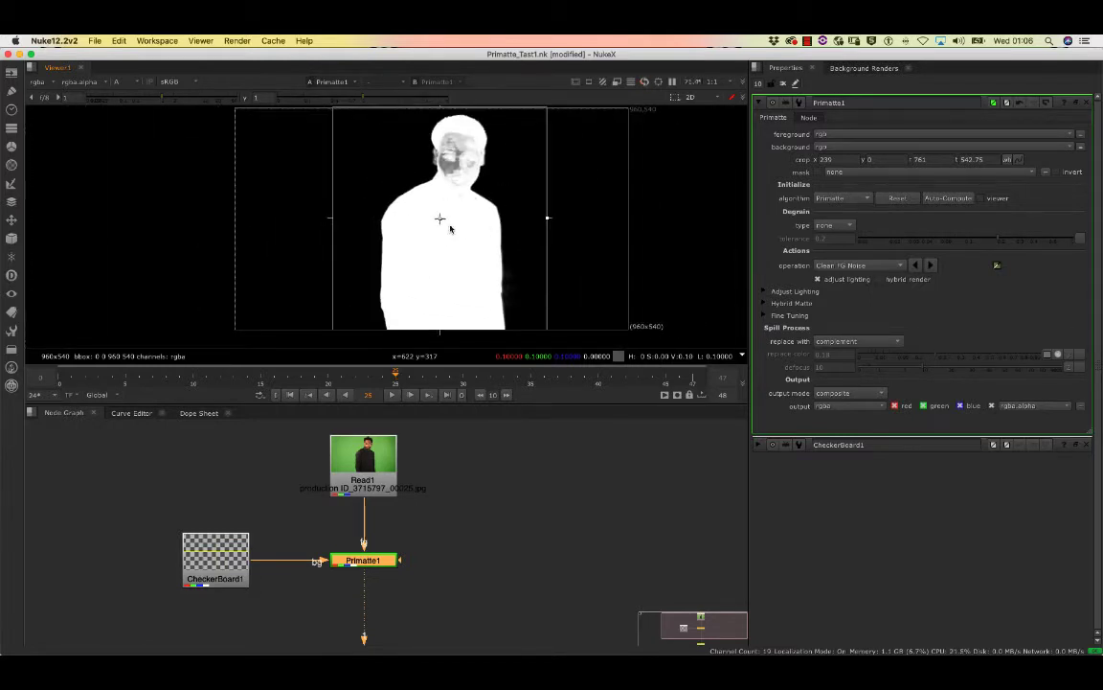
scroll(444, 228, "up", 5)
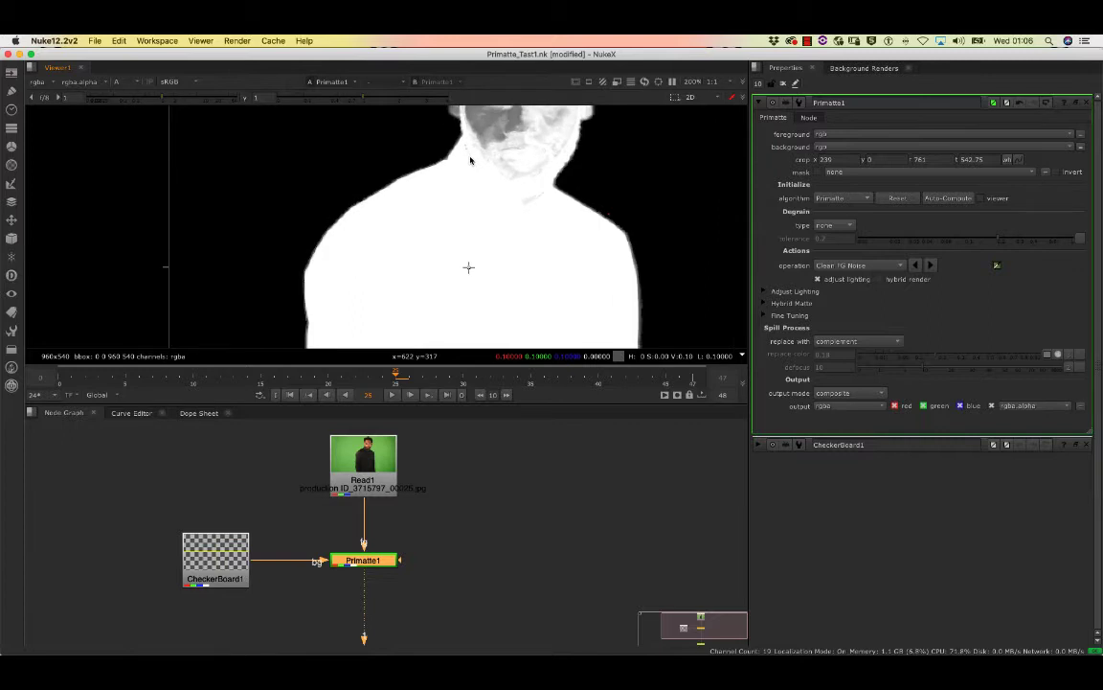
scroll(458, 182, "down", 4)
key("a")
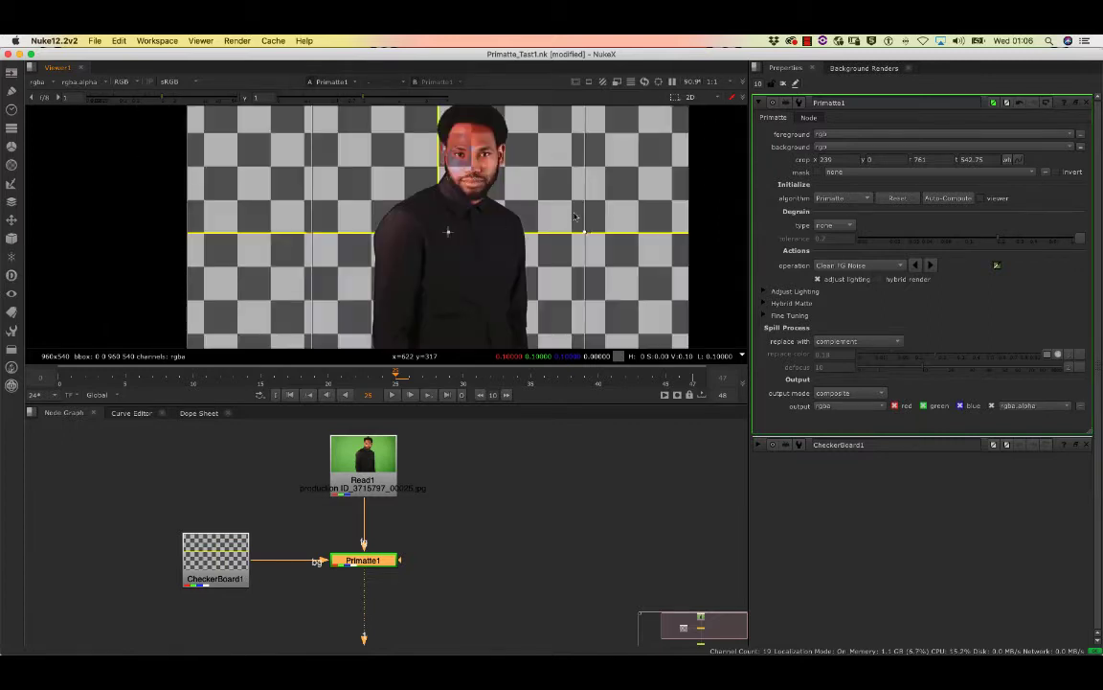
Step: Reset the Primatte key, then turn on the Primatte viewer and move it clear of the man
left_click(898, 198)
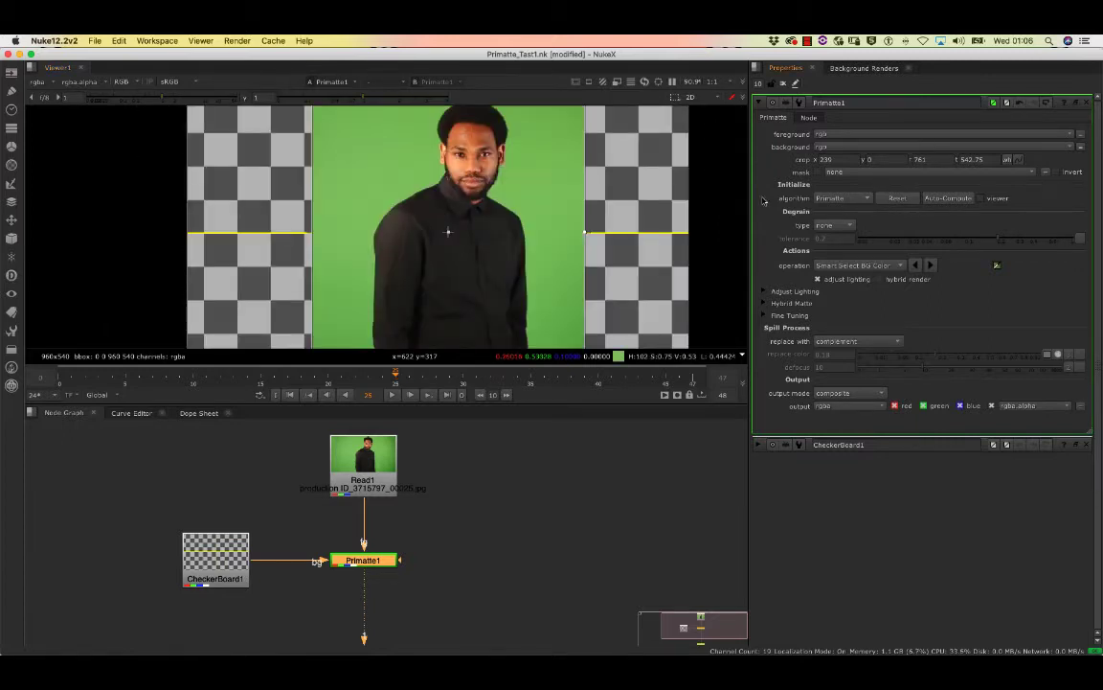
middle_click_drag(481, 213, 440, 237)
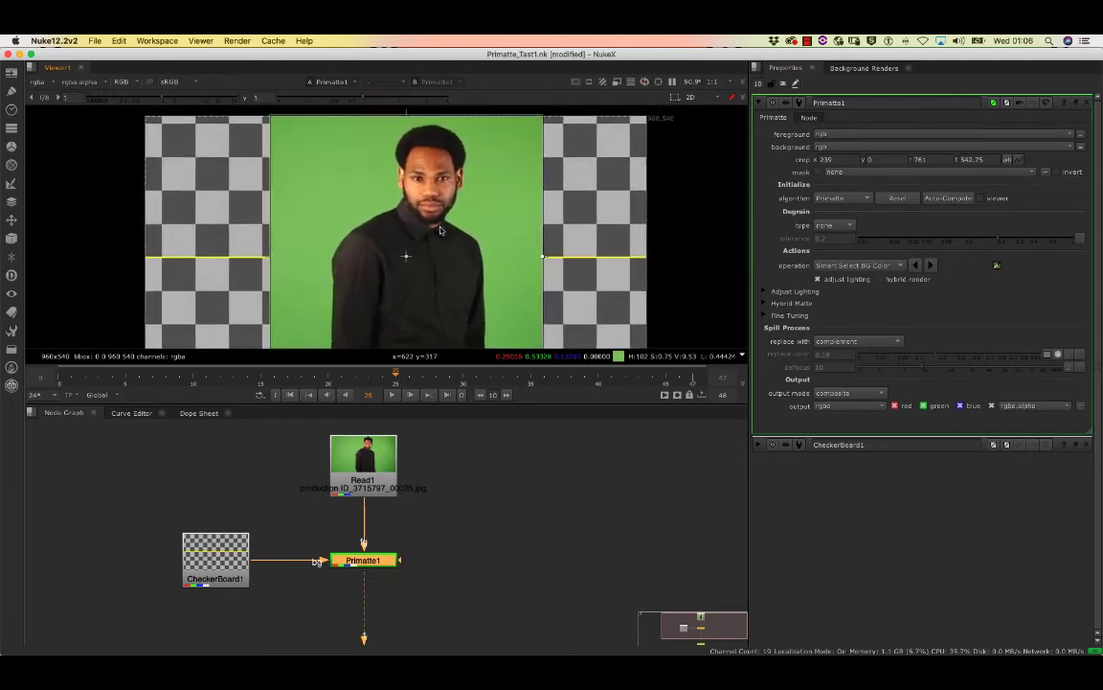
mouse_move(631, 173)
middle_mouse_down()
mouse_move(648, 186)
mouse_move(627, 197)
middle_mouse_up()
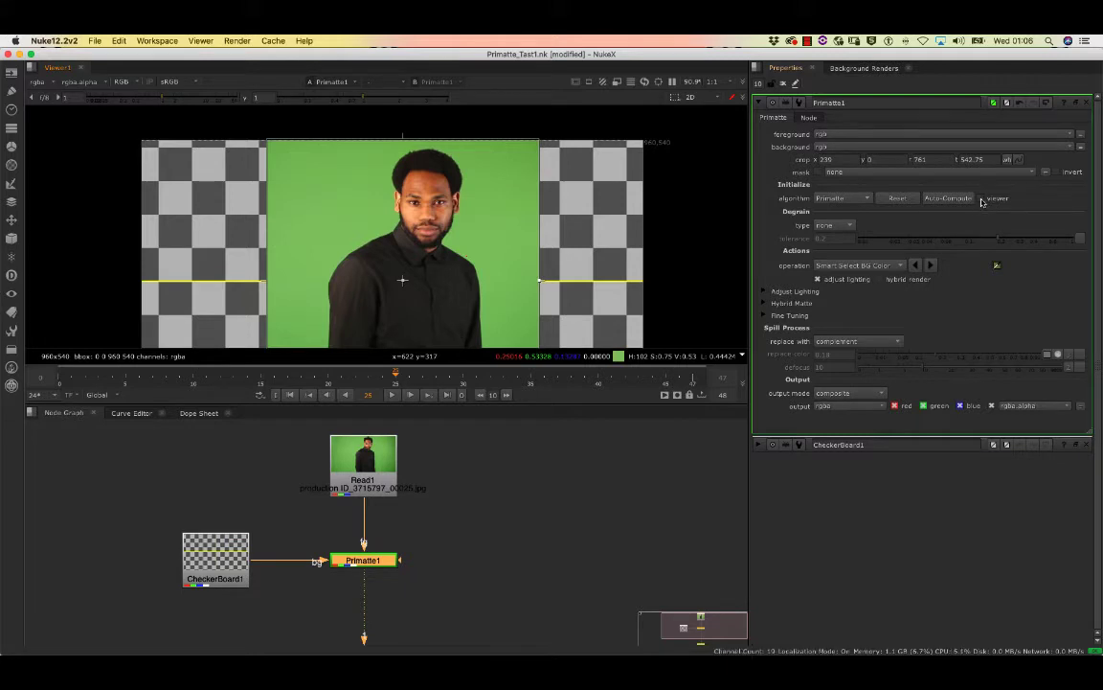
left_click(980, 198)
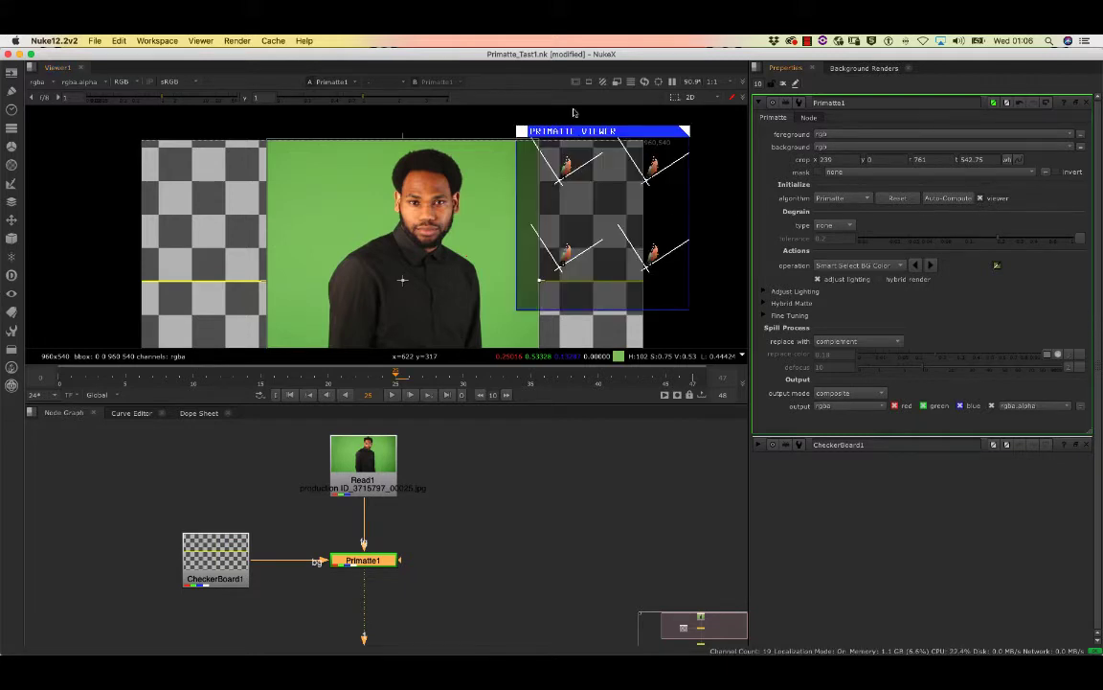
left_click_drag(587, 128, 612, 134)
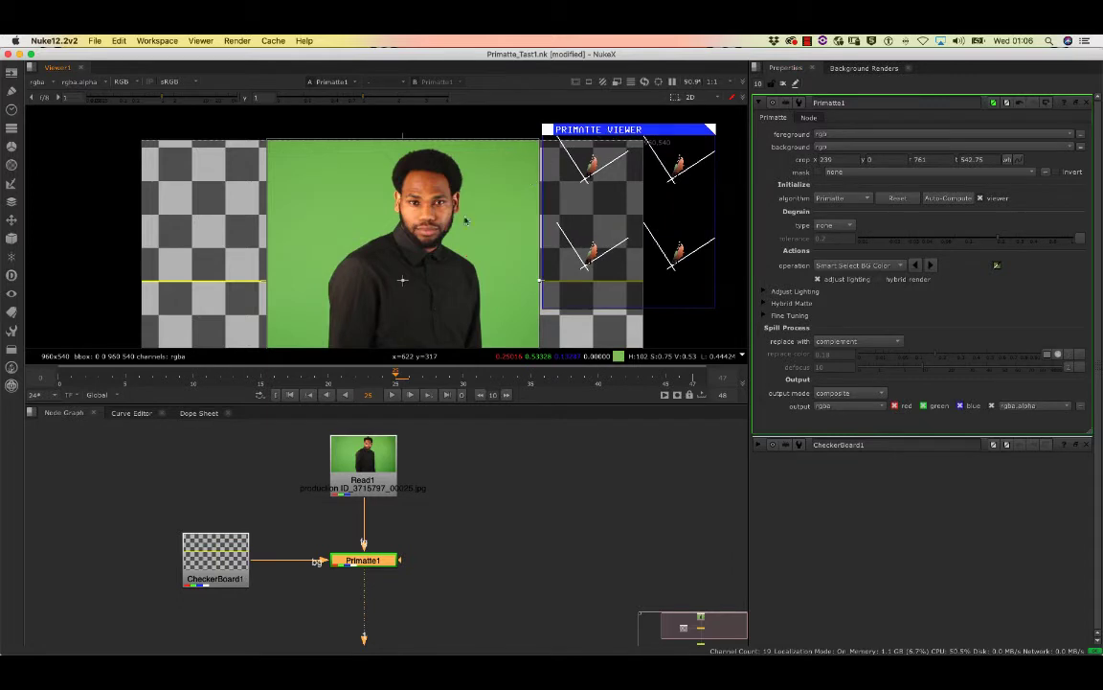
scroll(432, 259, "down", 2)
middle_click_drag(432, 259, 388, 214)
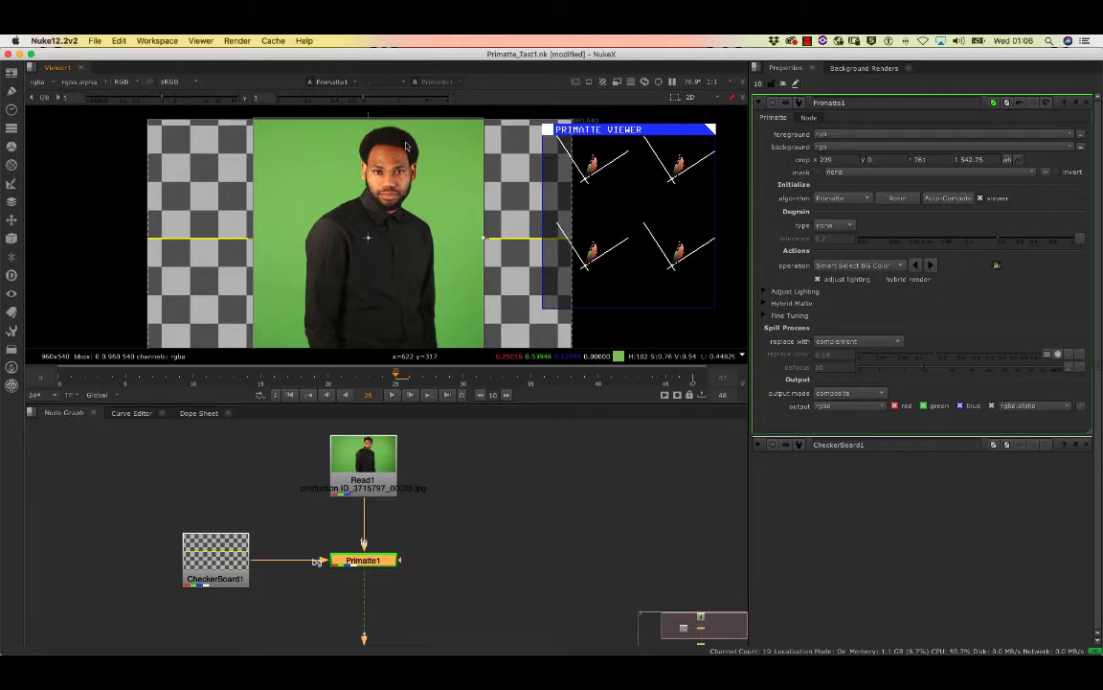
Step: Run Auto-Compute again and inspect the colour-space shapes from another angle in the Primatte viewer, hiding it when finished
left_click(946, 200)
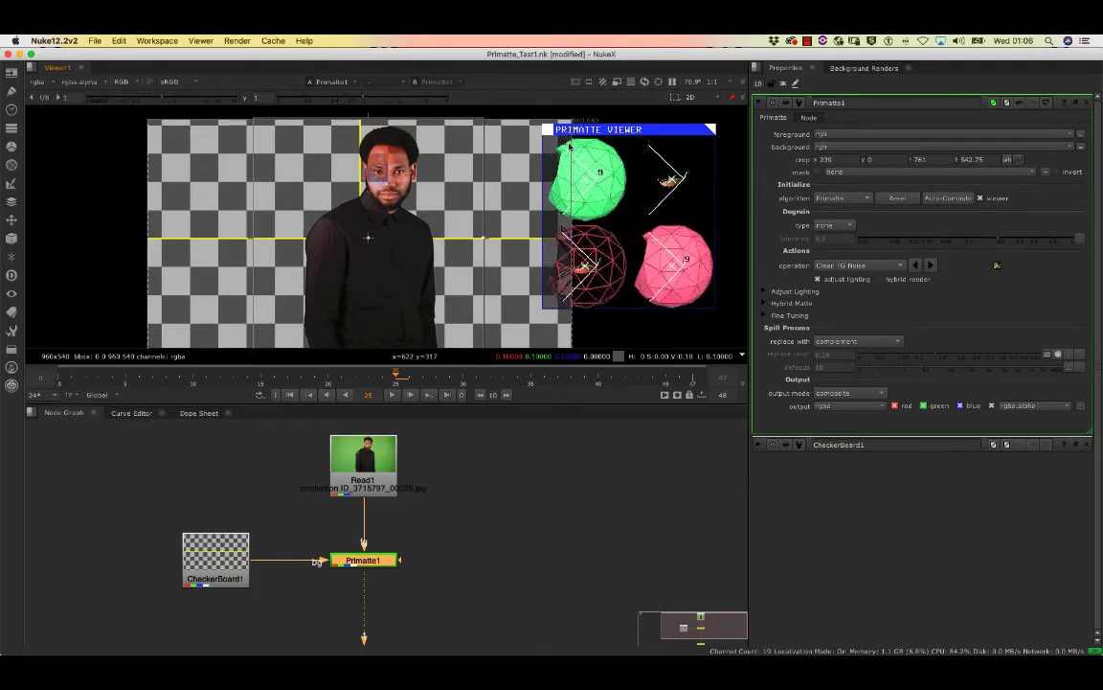
left_click_drag(619, 147, 617, 150)
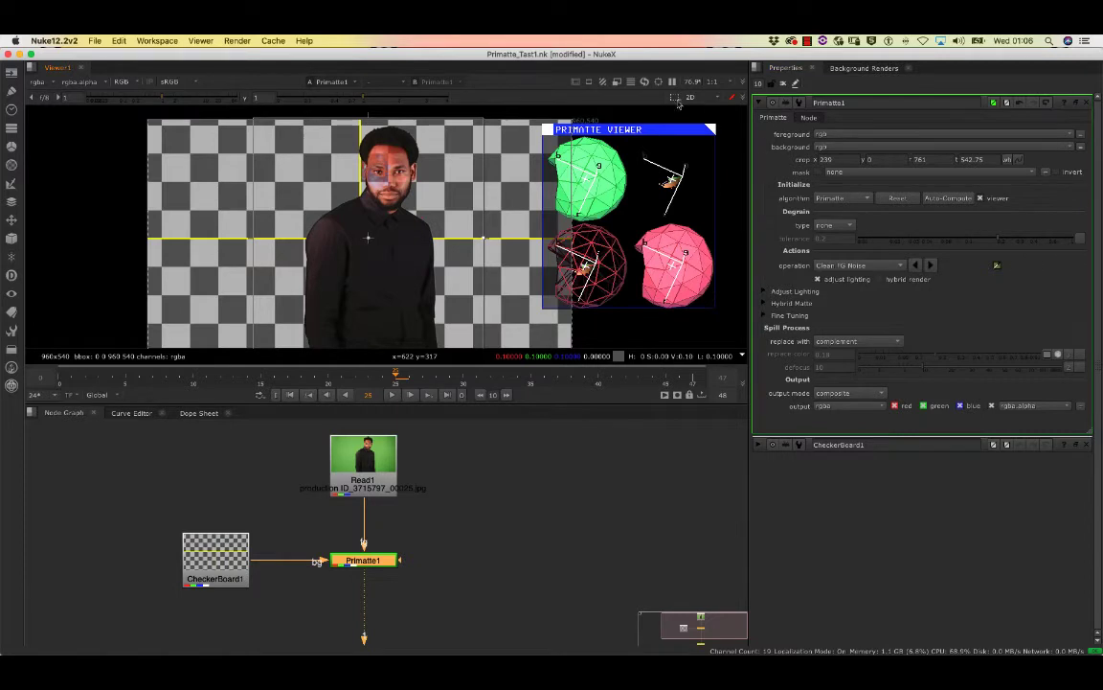
left_click_drag(662, 132, 682, 129)
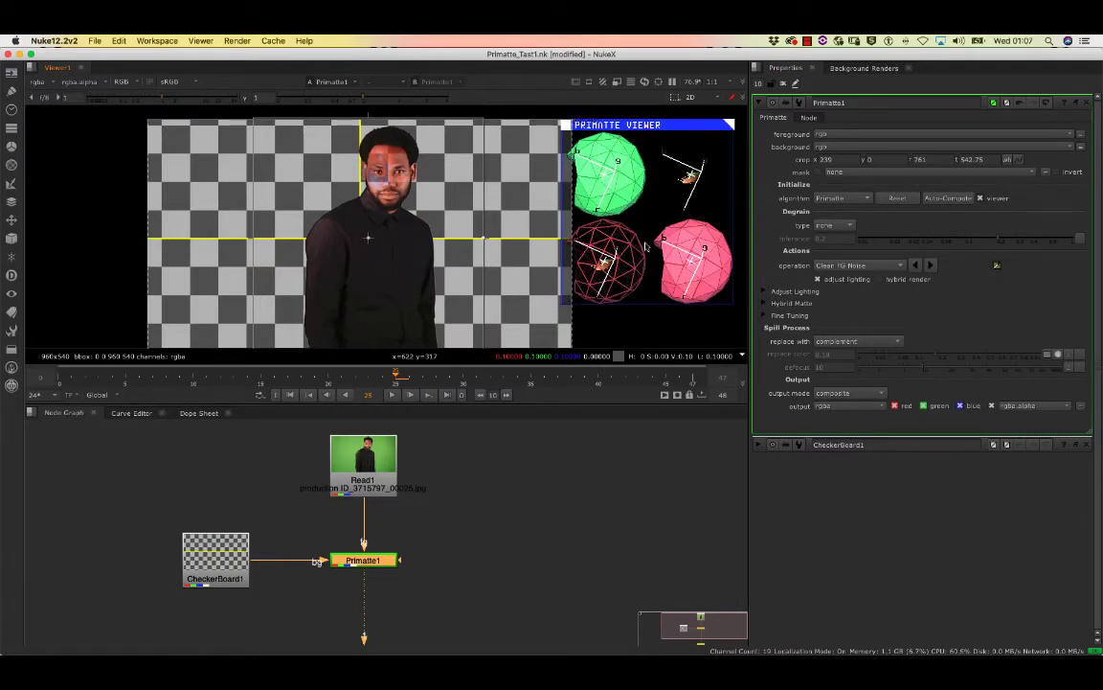
left_click(981, 198)
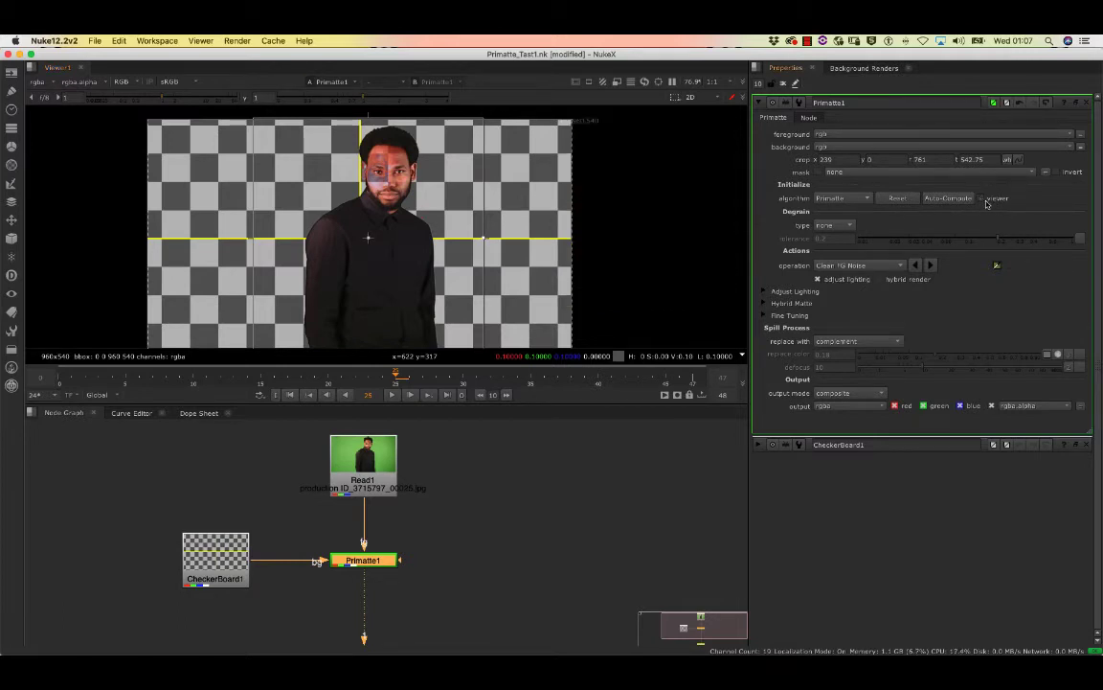
Step: With the Clean FG Noise operation, sample the grey areas across the man's face in the alpha matte to make them solid
middle_click_drag(618, 215, 704, 204)
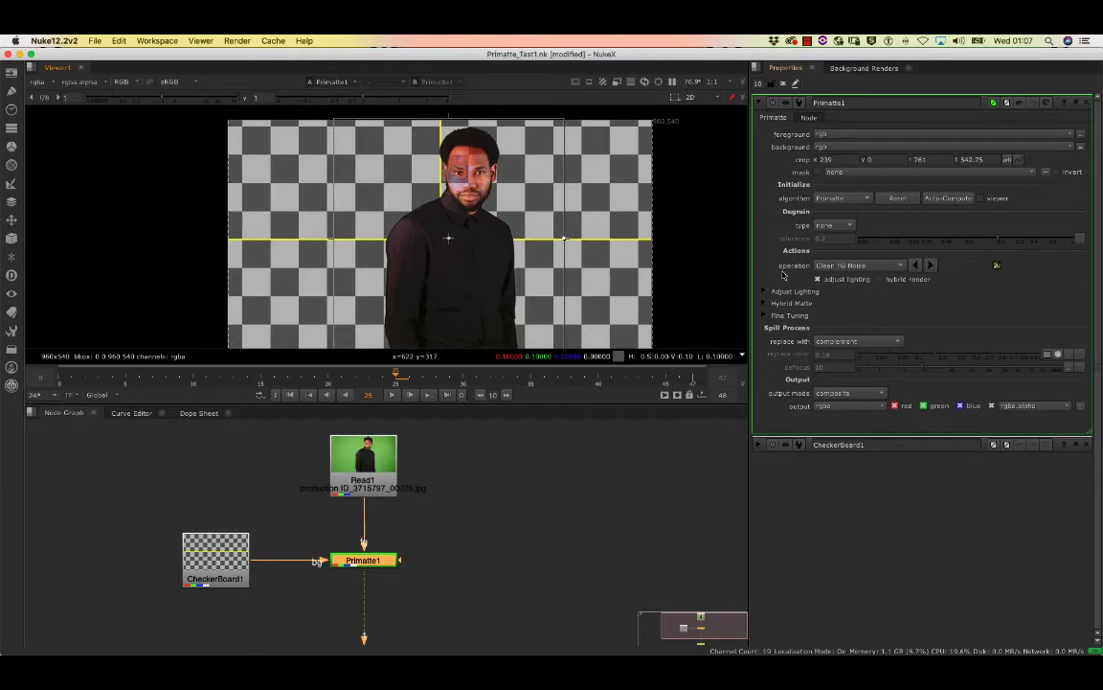
left_click(859, 265)
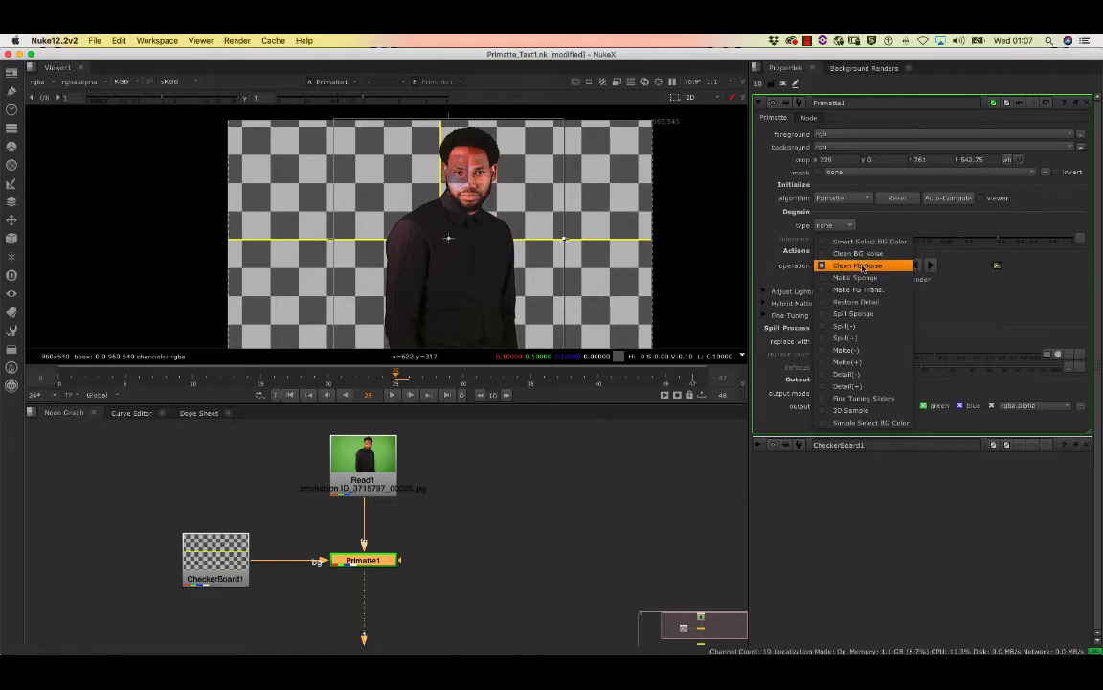
left_click(862, 267)
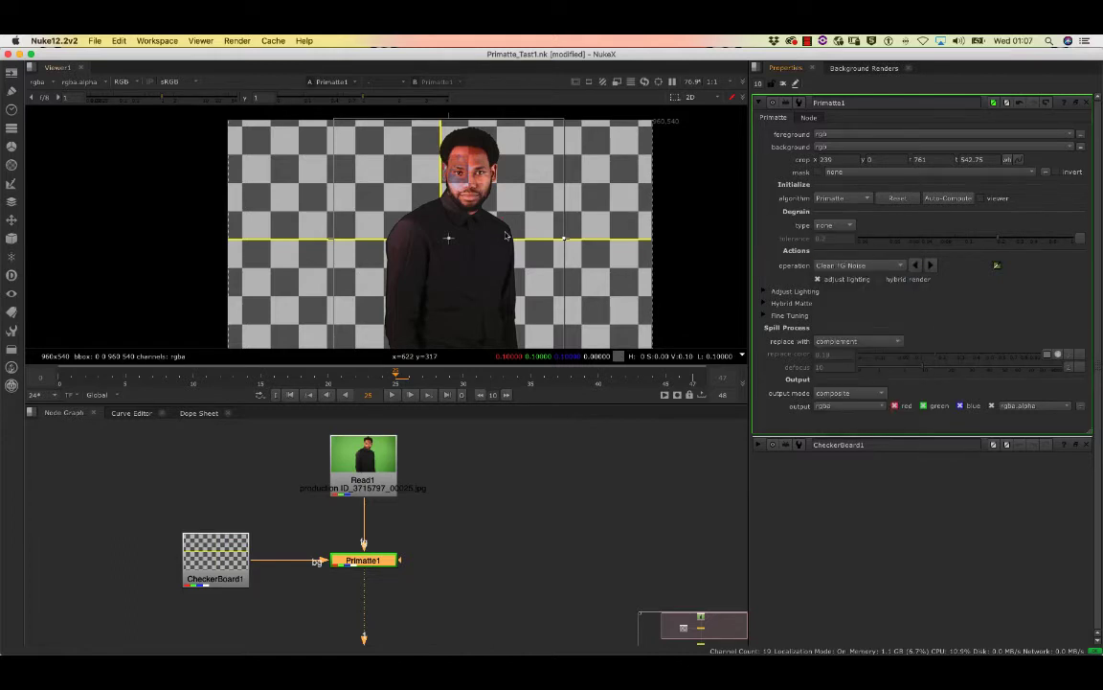
key("a")
scroll(525, 148, "up", 5)
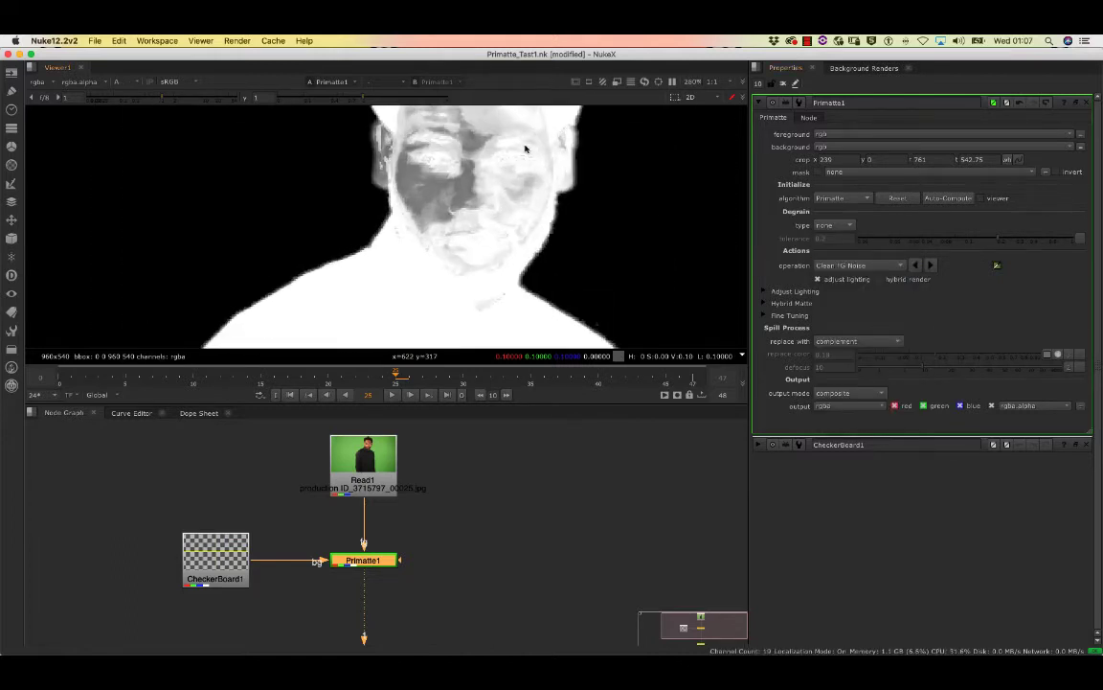
scroll(479, 144, "down", 2)
middle_click_drag(478, 207, 481, 243)
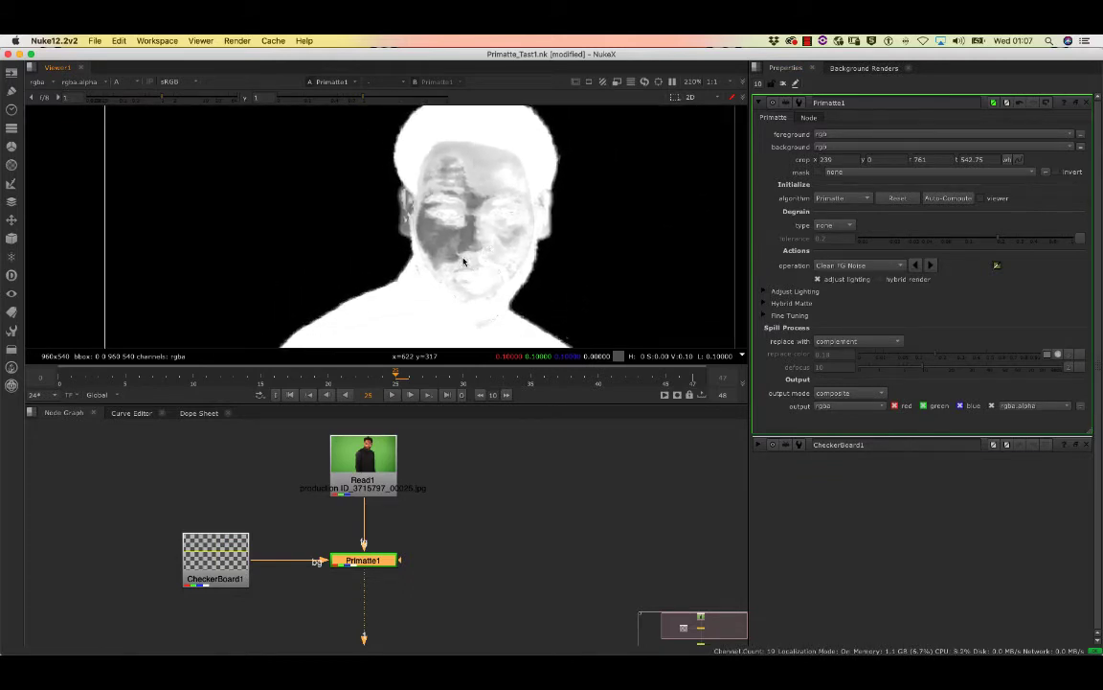
mouse_move(472, 199)
left_mouse_down("ctrl")
mouse_move(469, 229)
mouse_move(433, 230)
mouse_move(433, 255)
left_mouse_up("ctrl")
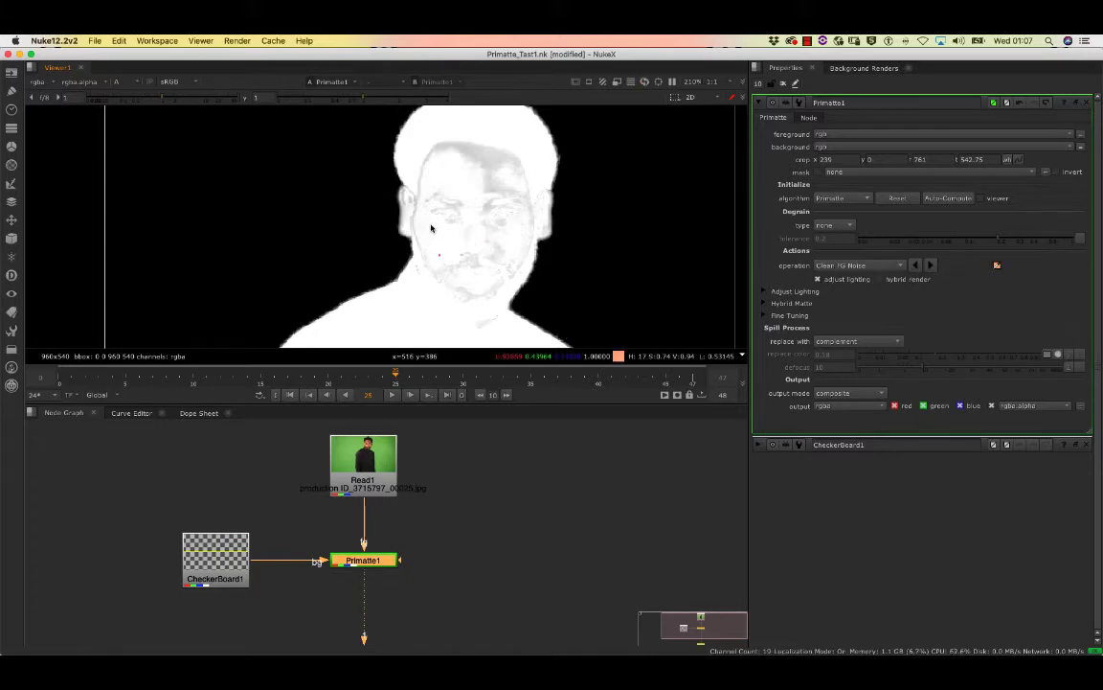
mouse_move(458, 150)
left_mouse_down("ctrl")
mouse_move(487, 142)
mouse_move(527, 179)
mouse_move(540, 237)
left_mouse_up("ctrl")
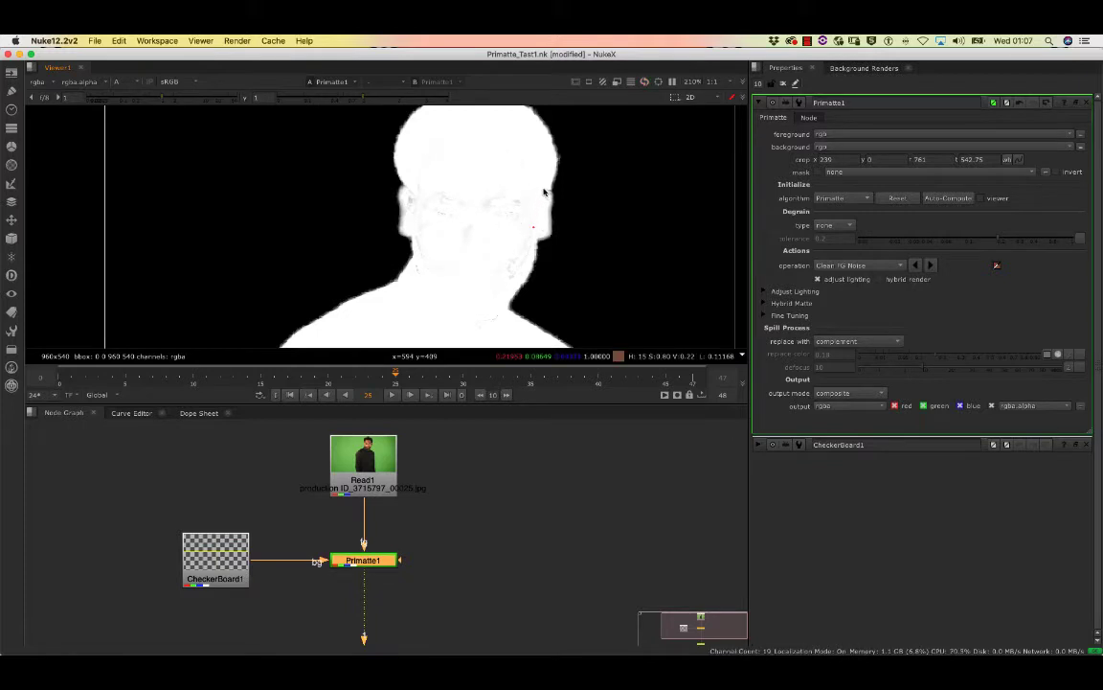
mouse_move(544, 191)
left_mouse_down("ctrl")
mouse_move(505, 288)
mouse_move(511, 204)
mouse_move(495, 226)
mouse_move(433, 198)
mouse_move(411, 212)
mouse_move(413, 195)
mouse_move(421, 220)
left_mouse_up("ctrl")
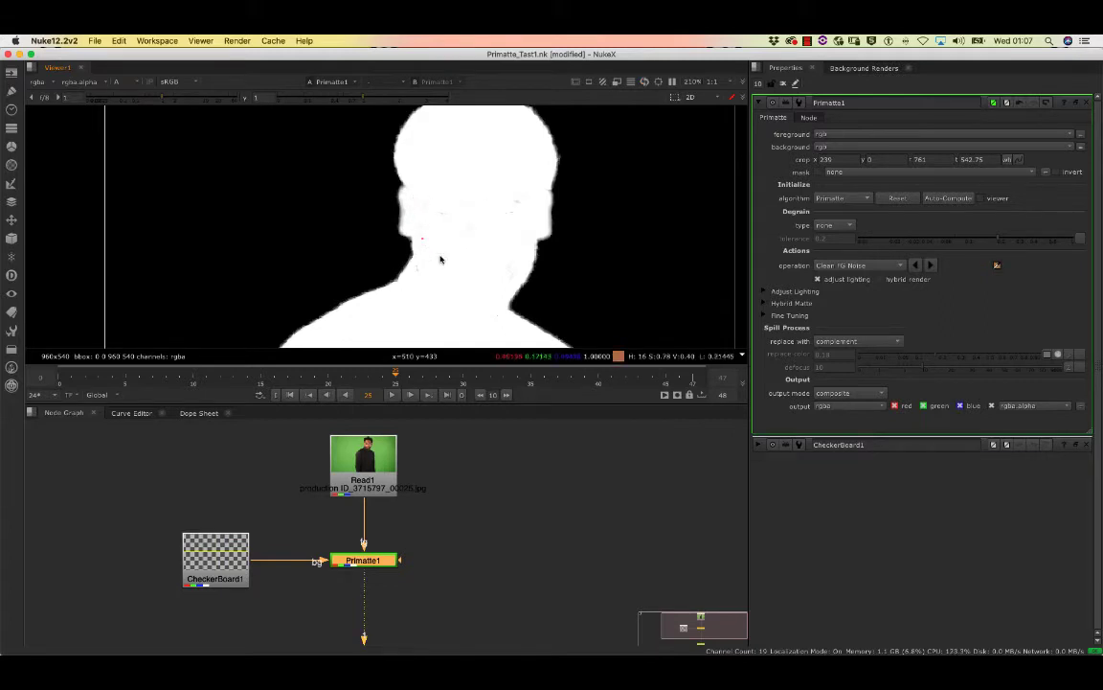
mouse_move(499, 191)
left_mouse_down("ctrl")
mouse_move(491, 209)
mouse_move(509, 226)
mouse_move(517, 196)
left_mouse_up("ctrl")
Step: Sample the remaining faint specks around the man's eyes, nose and cheek with Clean FG Noise
scroll(508, 220, "up", 5)
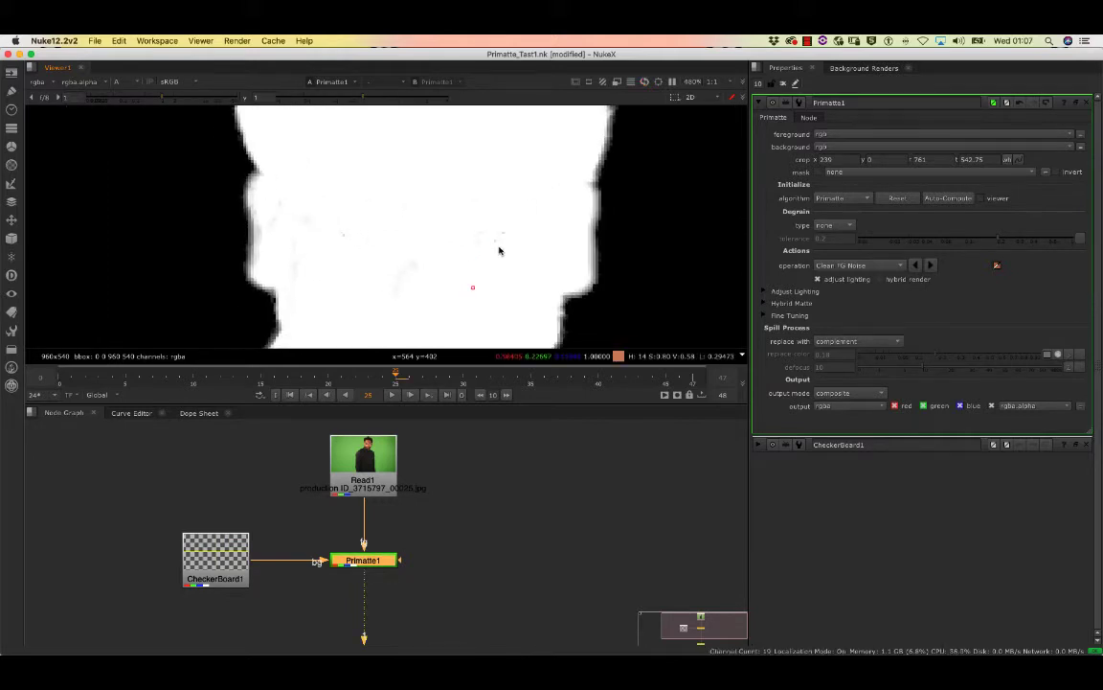
left_click(500, 241, "ctrl")
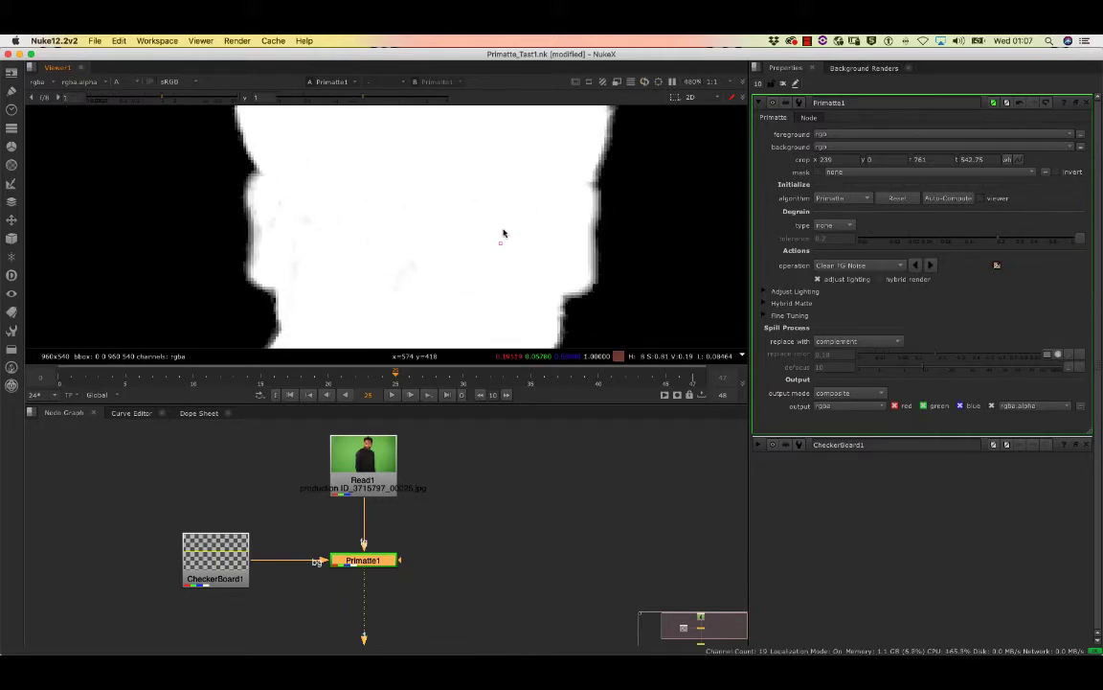
left_click(409, 263, "ctrl")
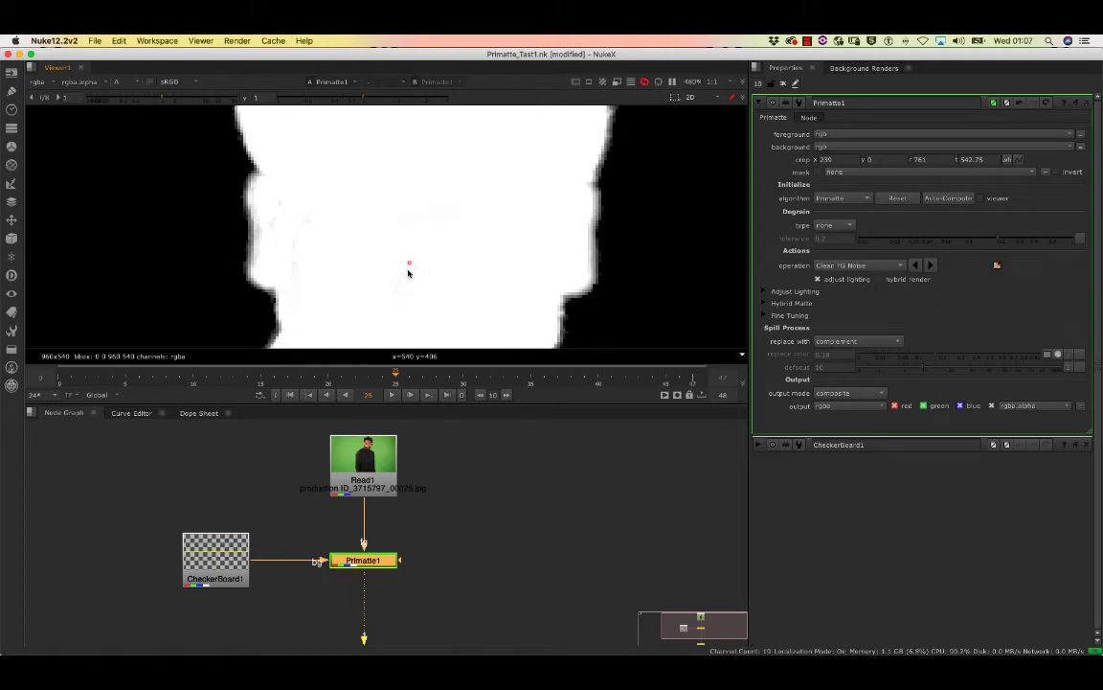
left_click(409, 278, "ctrl")
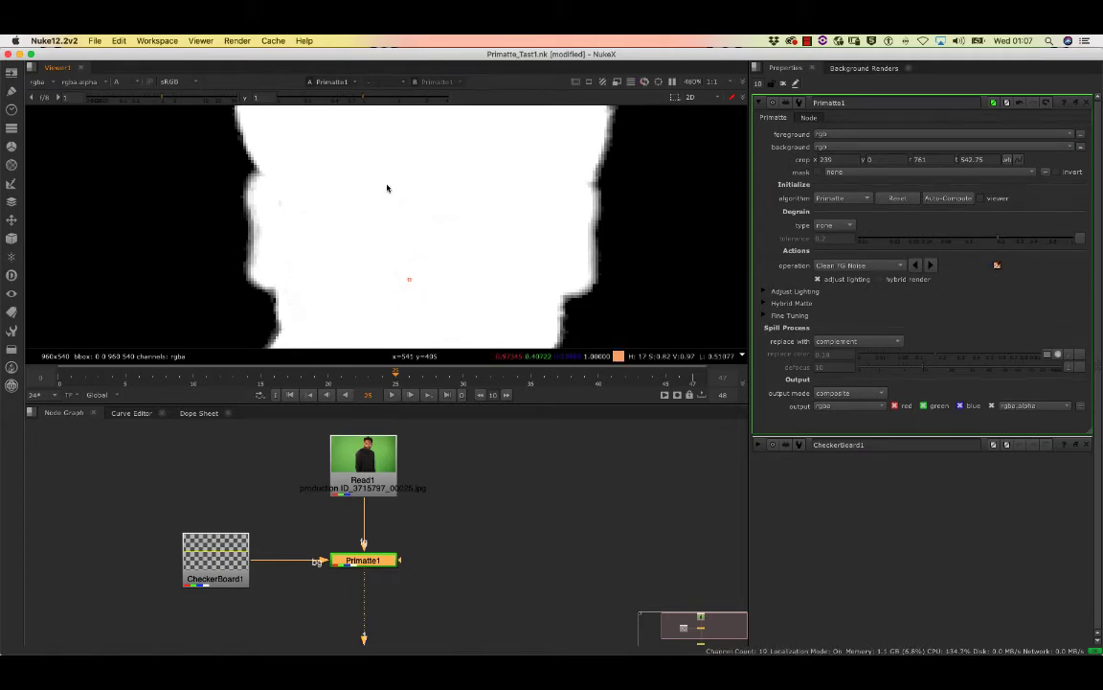
middle_click_drag(367, 214, 429, 203)
mouse_move(313, 191)
left_mouse_down("ctrl")
mouse_move(314, 217)
mouse_move(306, 176)
mouse_move(297, 221)
left_mouse_up("ctrl")
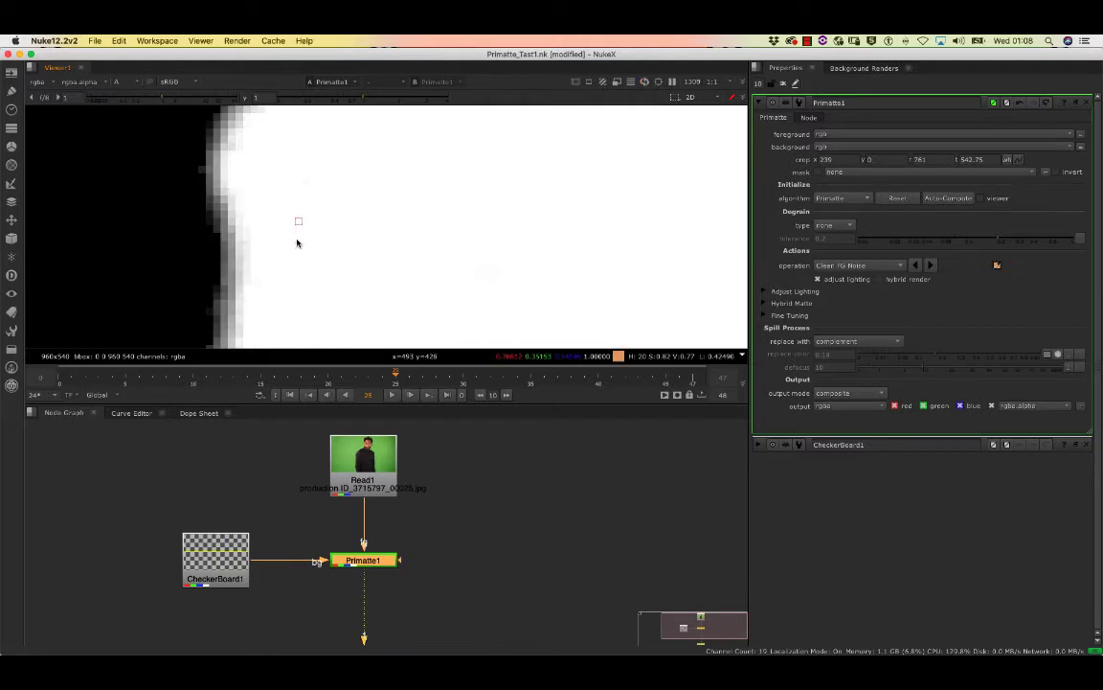
Step: With the Clean BG Noise operation, sample the grey specks in the black background beside the man's arm in the alpha matte
middle_click_drag(355, 227, 342, 104, "alt")
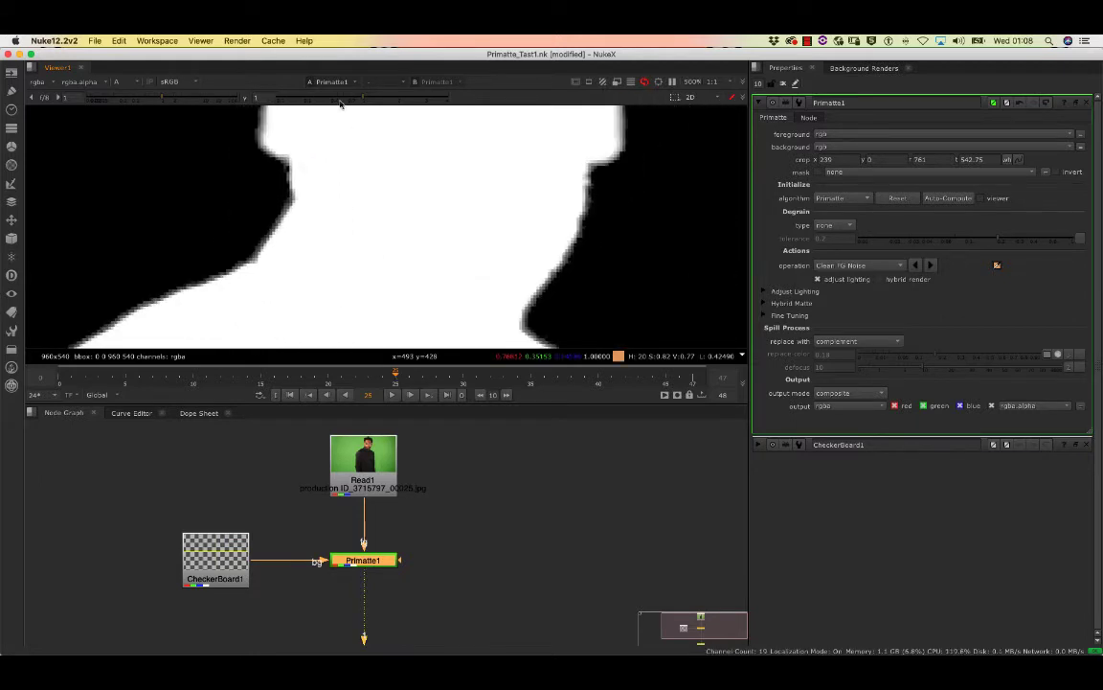
middle_click_drag(412, 228, 398, 194)
middle_click_drag(469, 241, 359, 217)
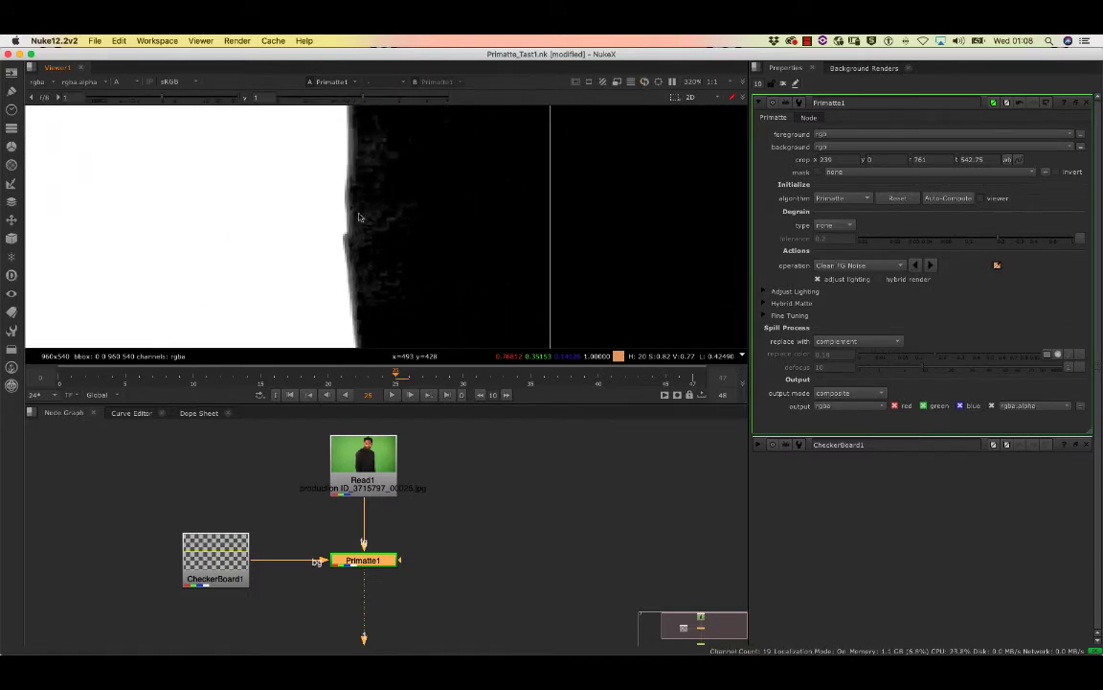
left_click(842, 267)
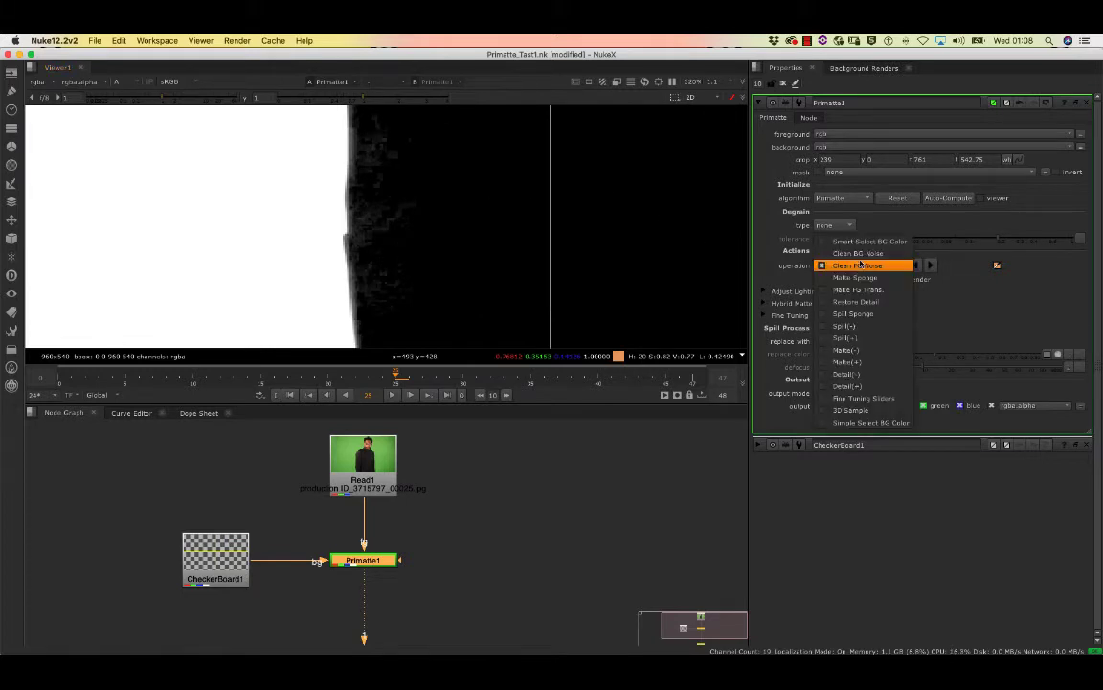
left_click(833, 254)
key("f")
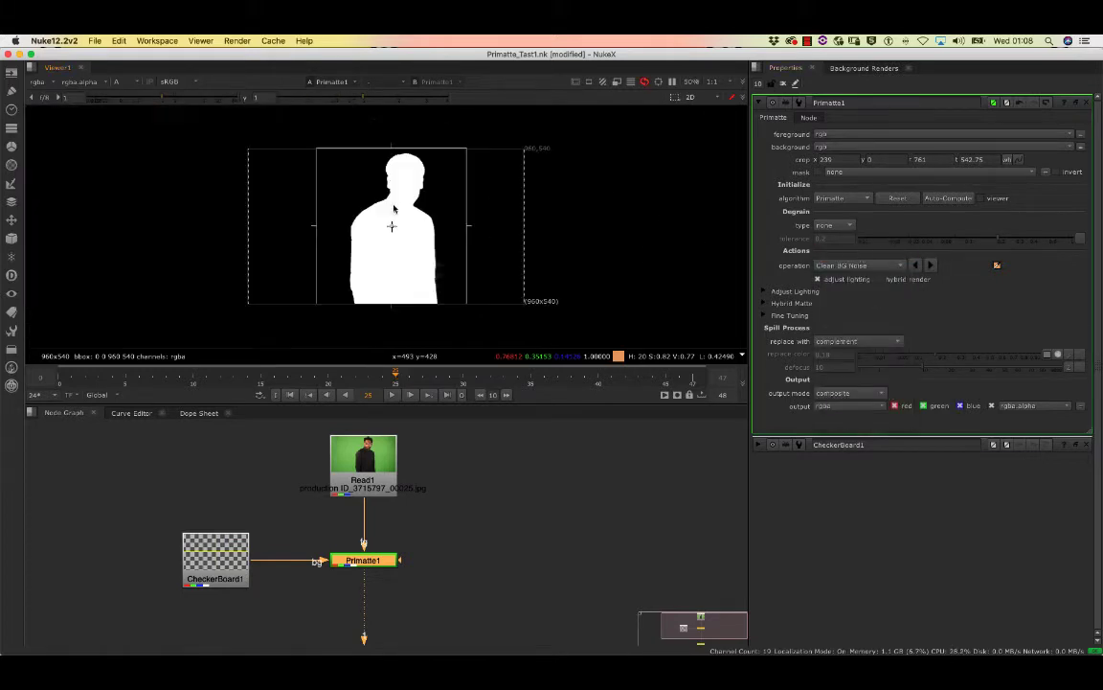
scroll(422, 220, "up", 5)
middle_click_drag(441, 236, 389, 110)
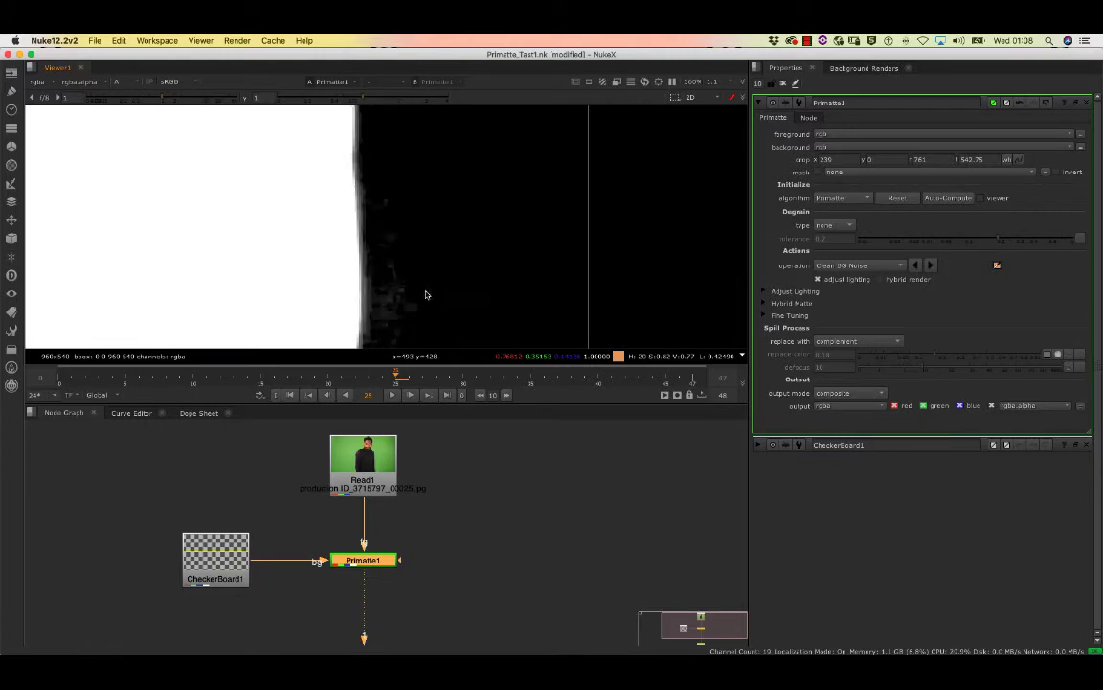
middle_click_drag(426, 295, 374, 192)
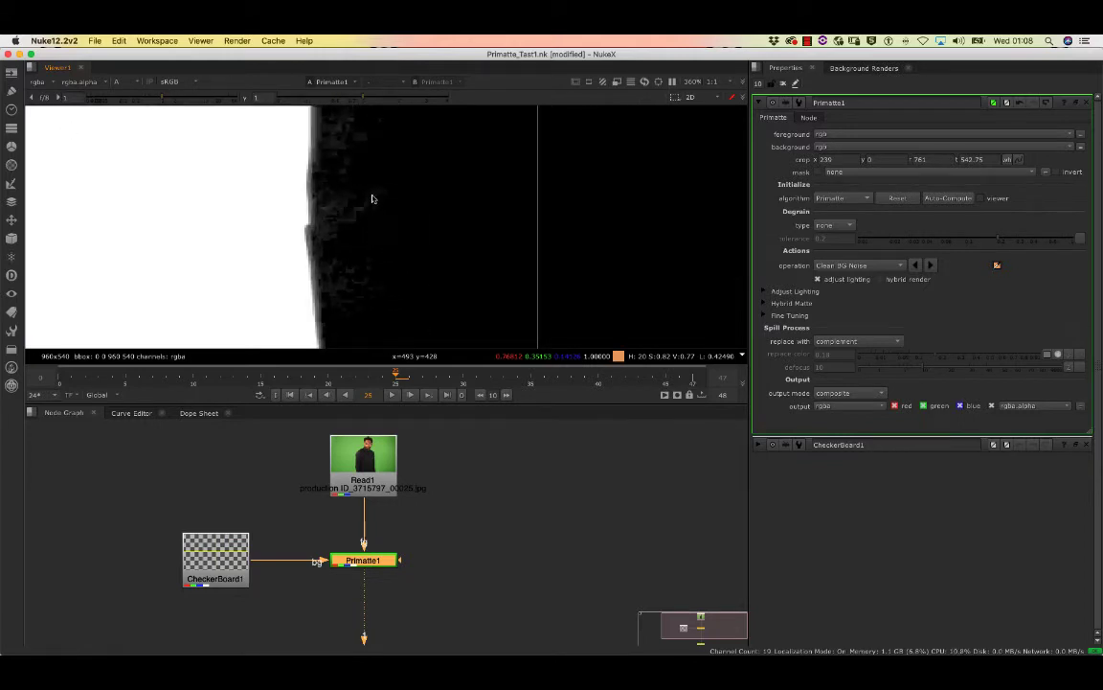
mouse_move(368, 216)
left_mouse_down("super")
mouse_move(332, 221)
mouse_move(323, 207)
mouse_move(333, 269)
left_mouse_up("super")
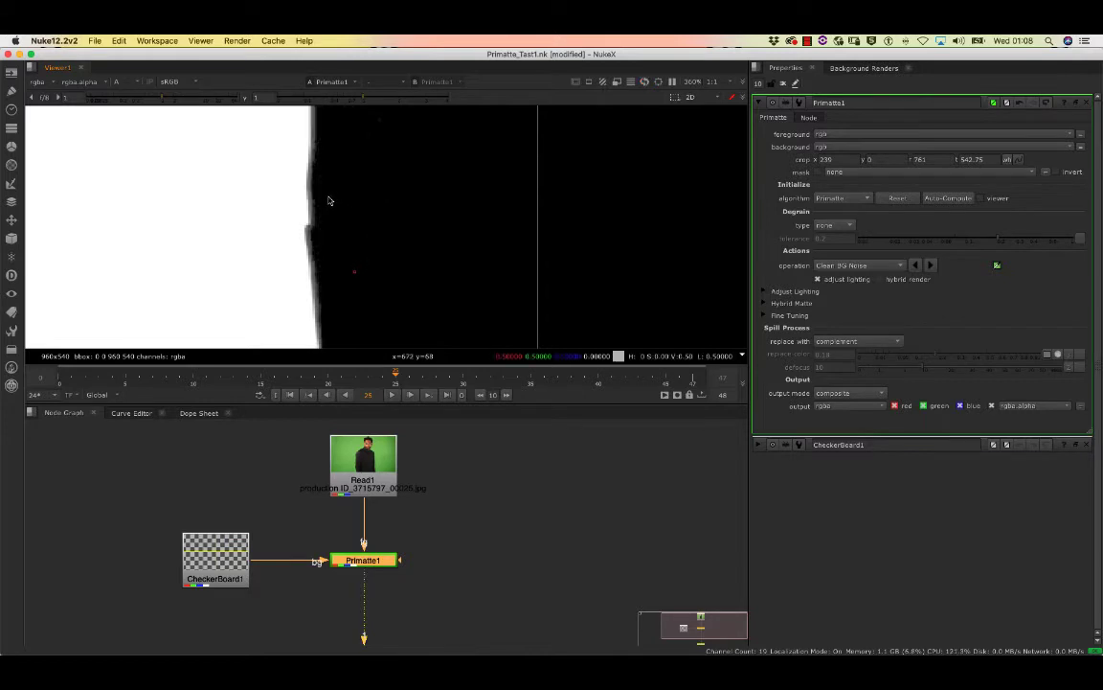
Step: Check the whole alpha matte around the man's body, then return the viewer to the colour composite
middle_click_drag(351, 192, 485, 43)
middle_click_drag(356, 345, 367, 260)
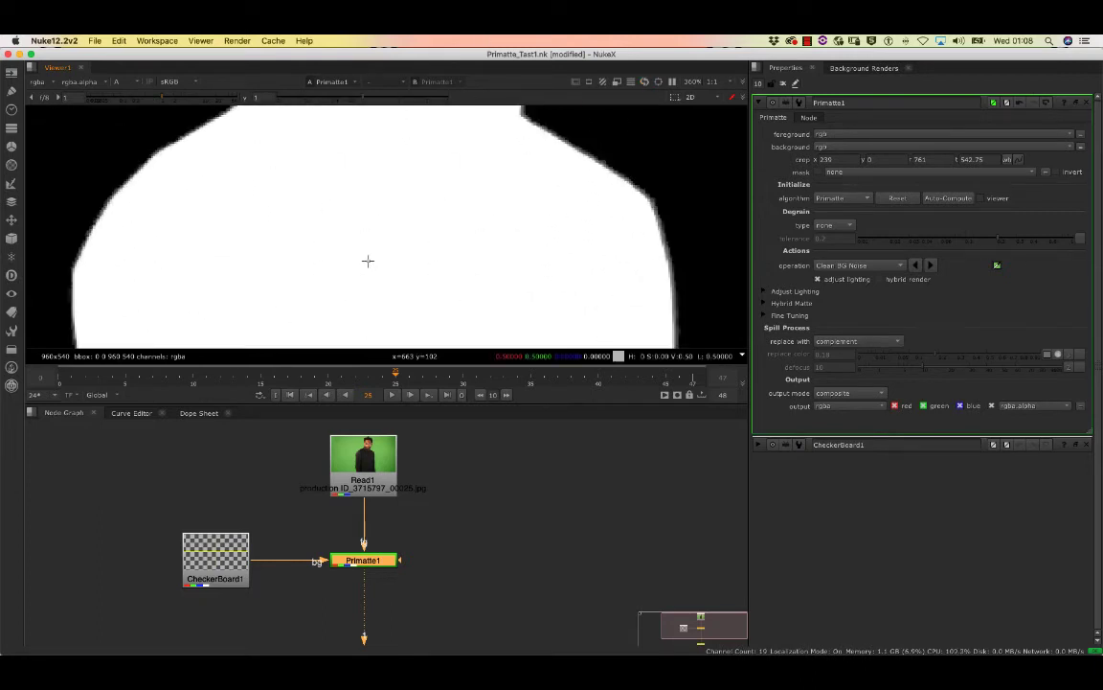
scroll(368, 261, "down", 10)
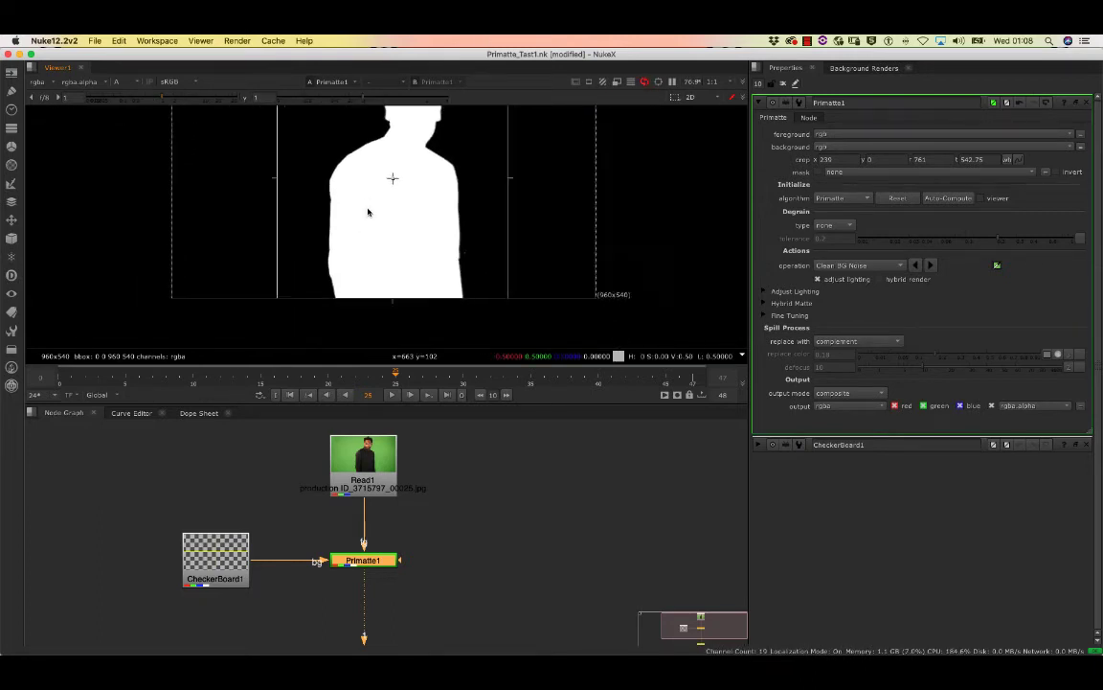
scroll(378, 232, "down", 1)
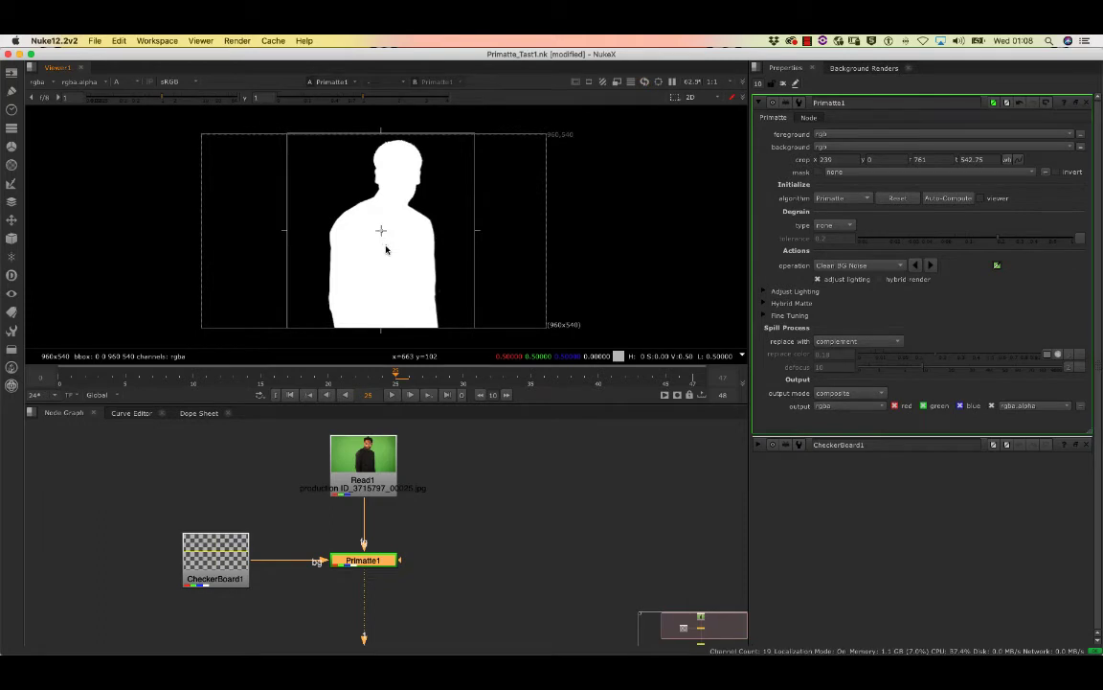
key("a")
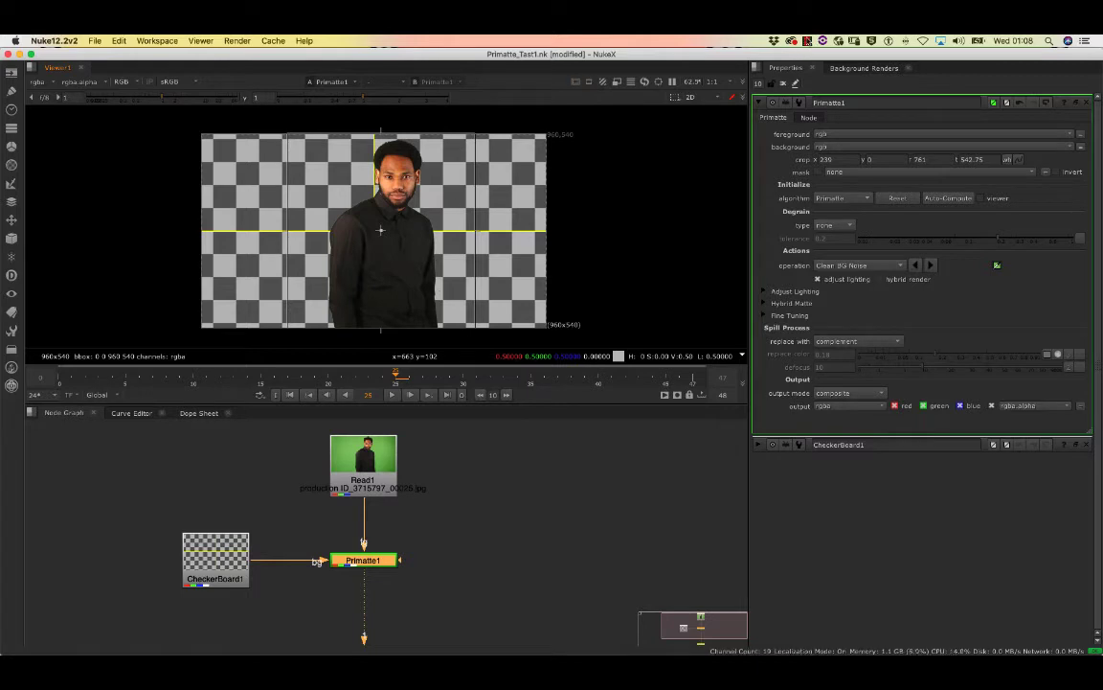
left_click(808, 40)
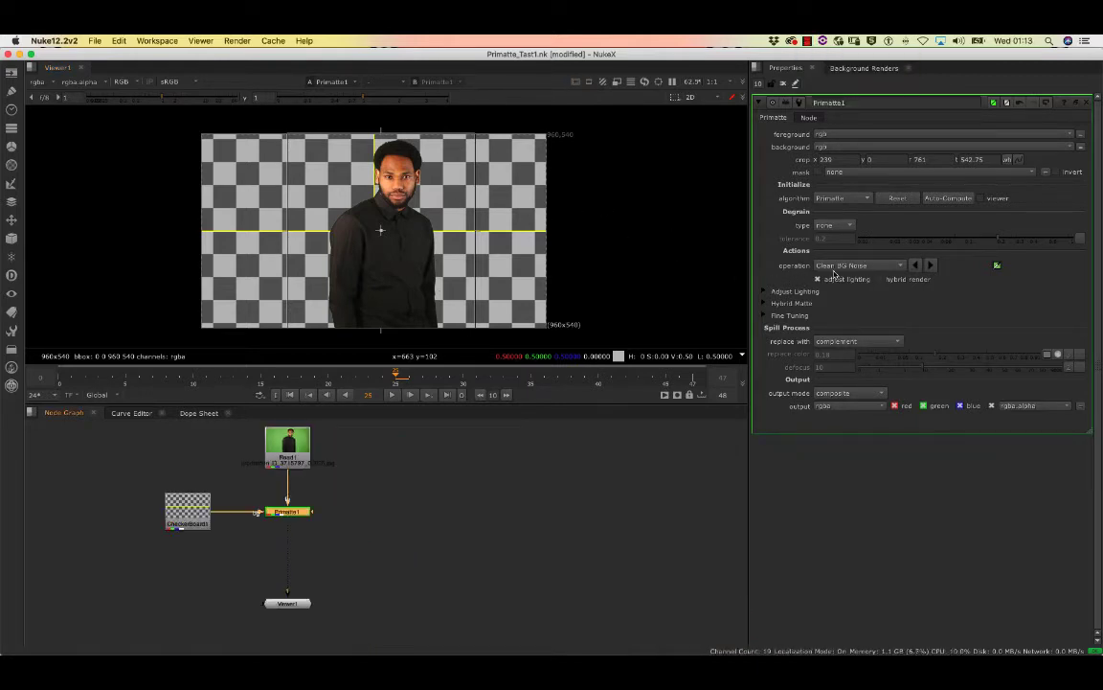
left_click(842, 266)
left_click(866, 267)
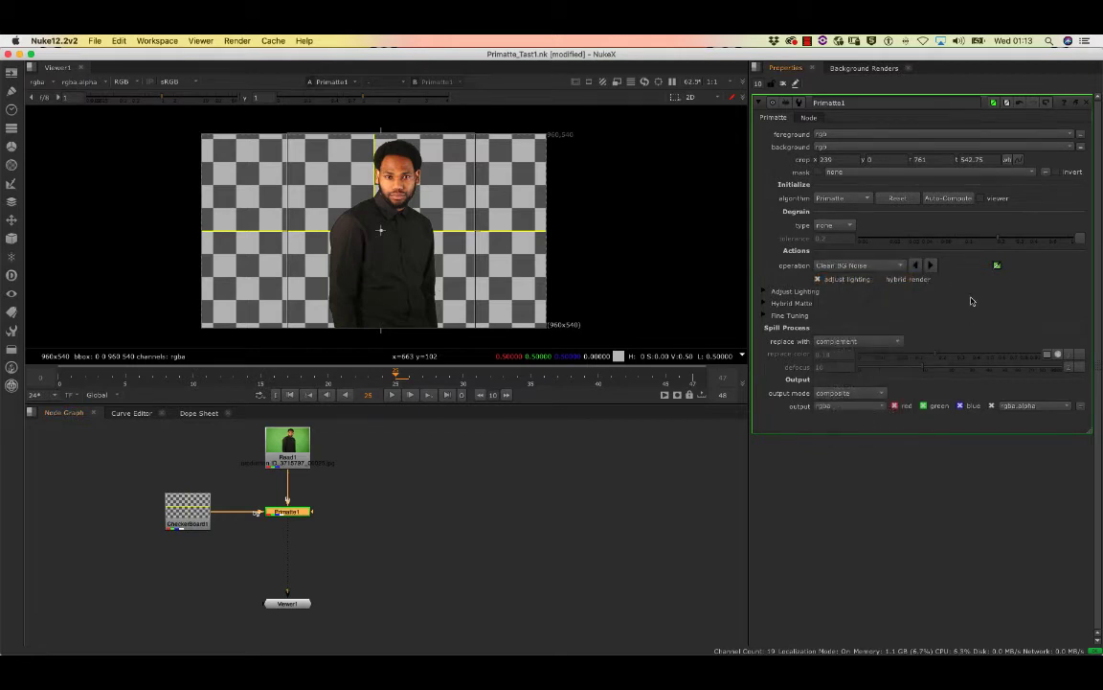
Step: Examine the edges of the man's hair, ears, beard and collar in the composite for green spill
scroll(458, 168, "up", 8)
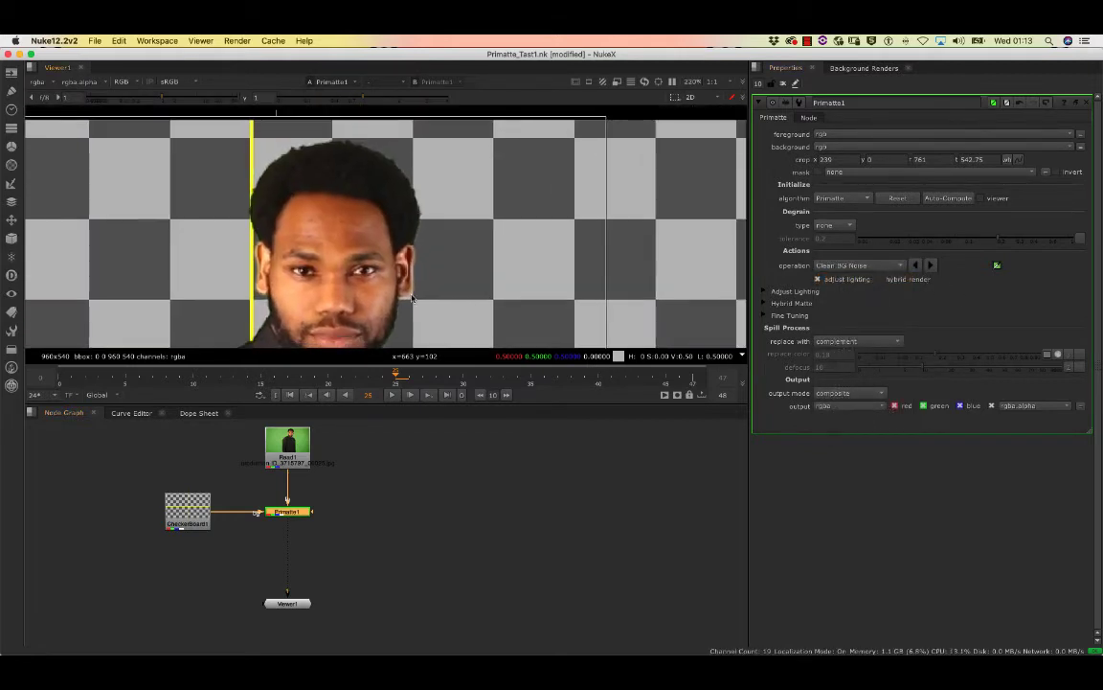
scroll(426, 228, "up", 8)
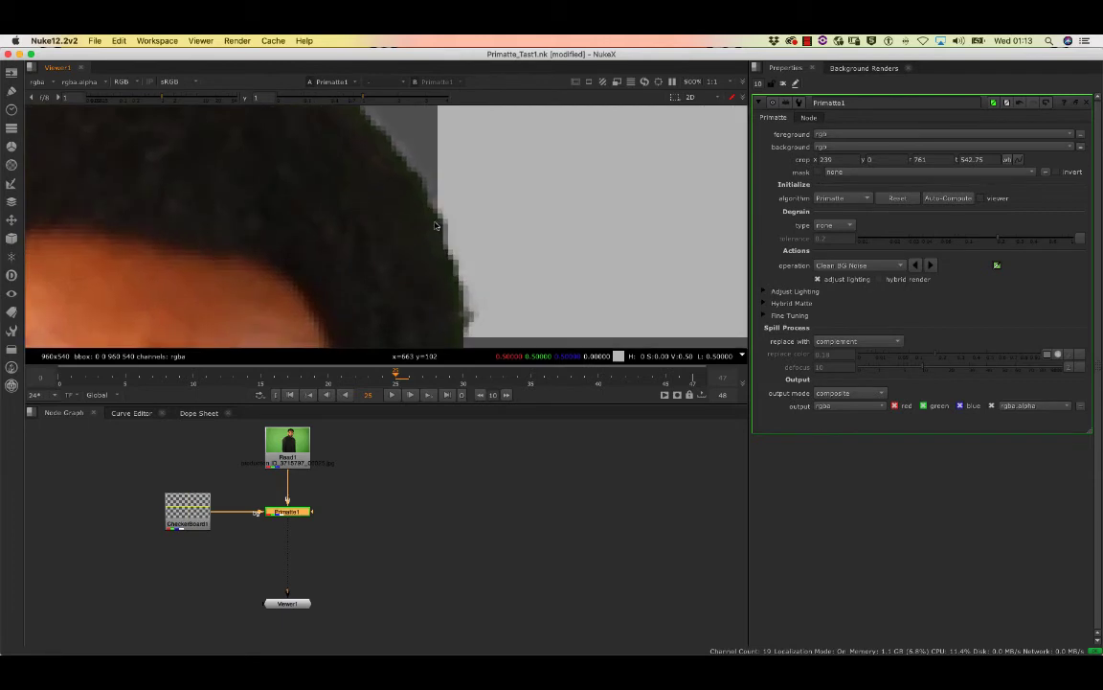
middle_click_drag(426, 228, 362, 184)
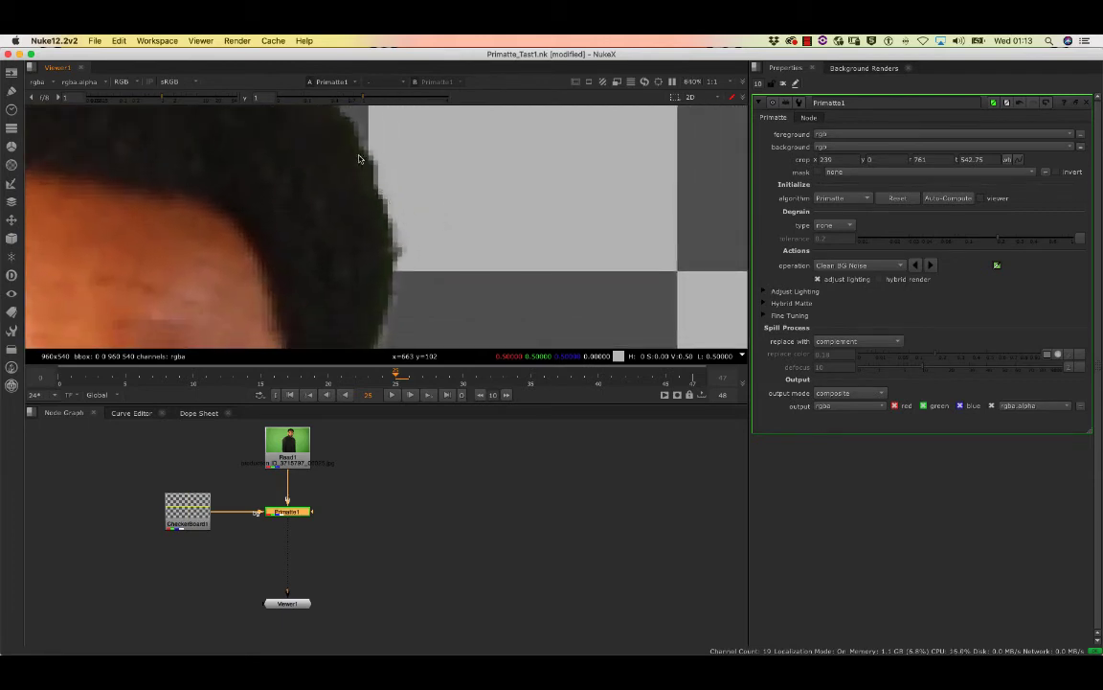
scroll(359, 158, "down", 4)
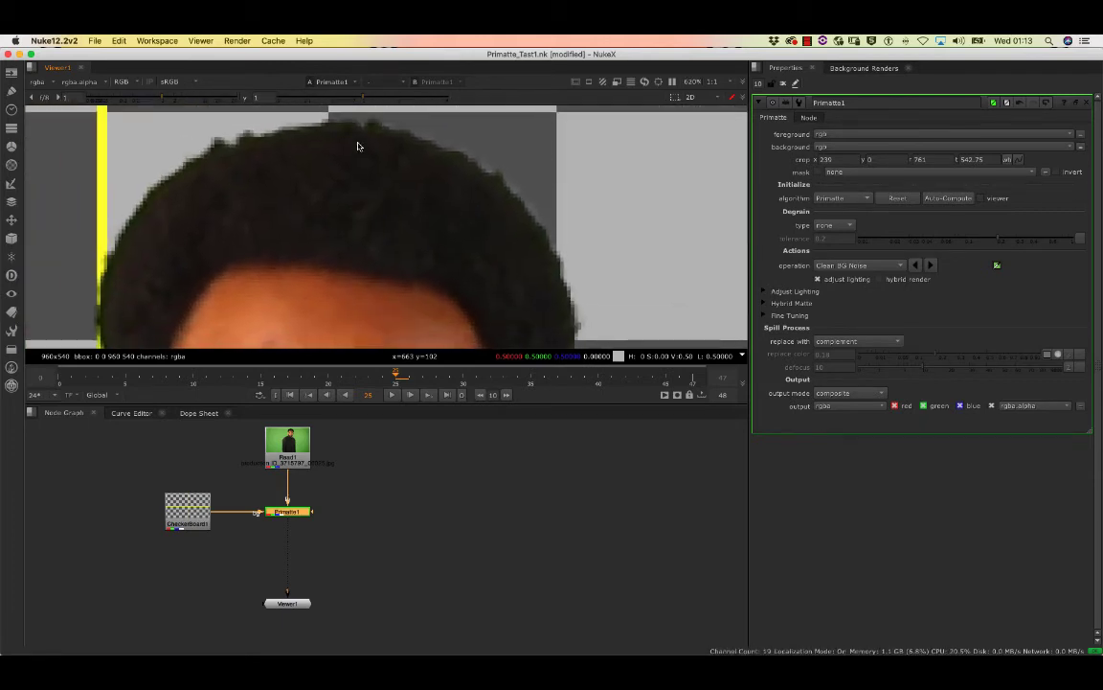
middle_click_drag(113, 263, 205, 170)
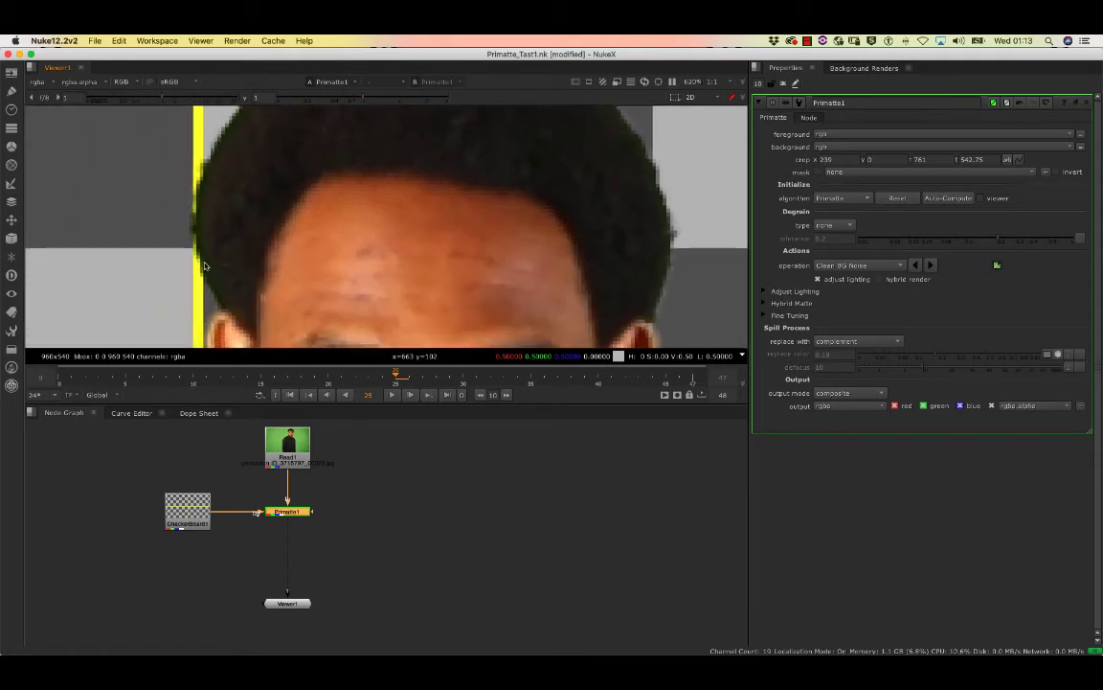
middle_click_drag(216, 327, 216, 153)
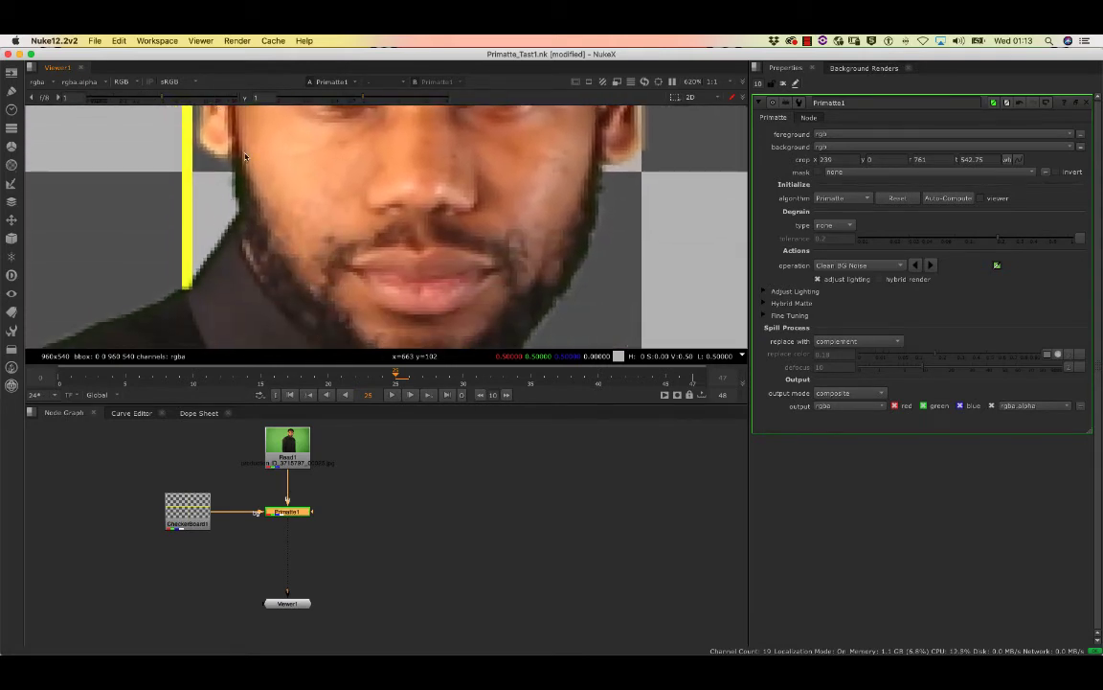
middle_click_drag(212, 297, 224, 208)
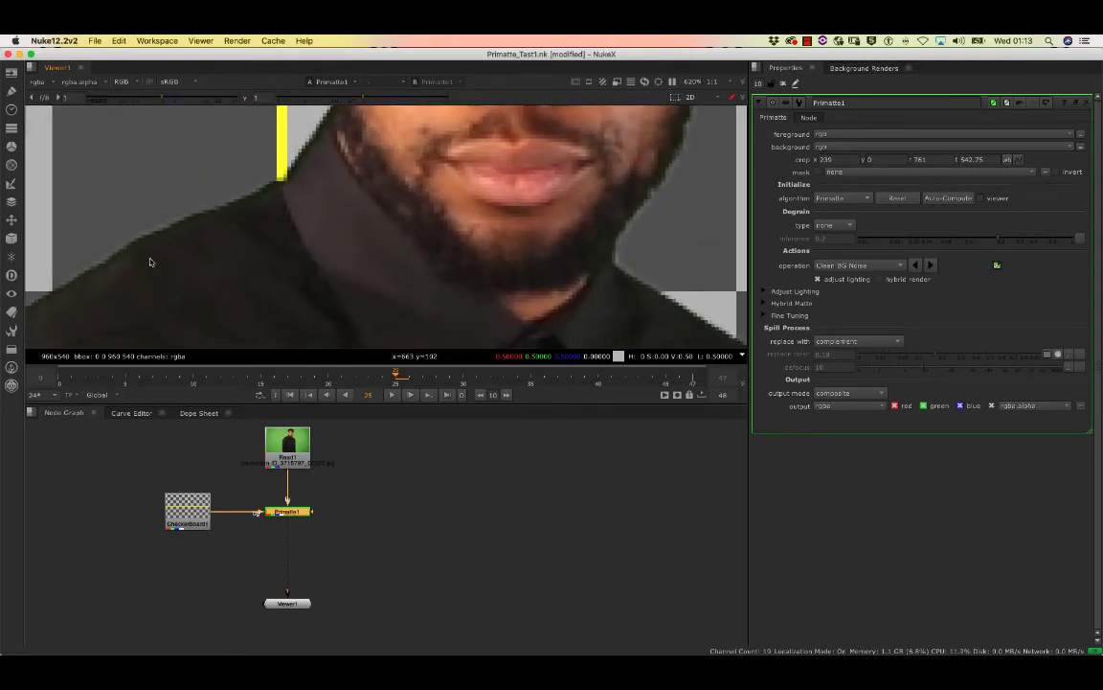
middle_click_drag(151, 262, 191, 263, "alt")
middle_click_drag(335, 148, 296, 242)
middle_click_drag(438, 112, 356, 251)
middle_click_drag(461, 113, 330, 211)
middle_click_drag(498, 197, 326, 269)
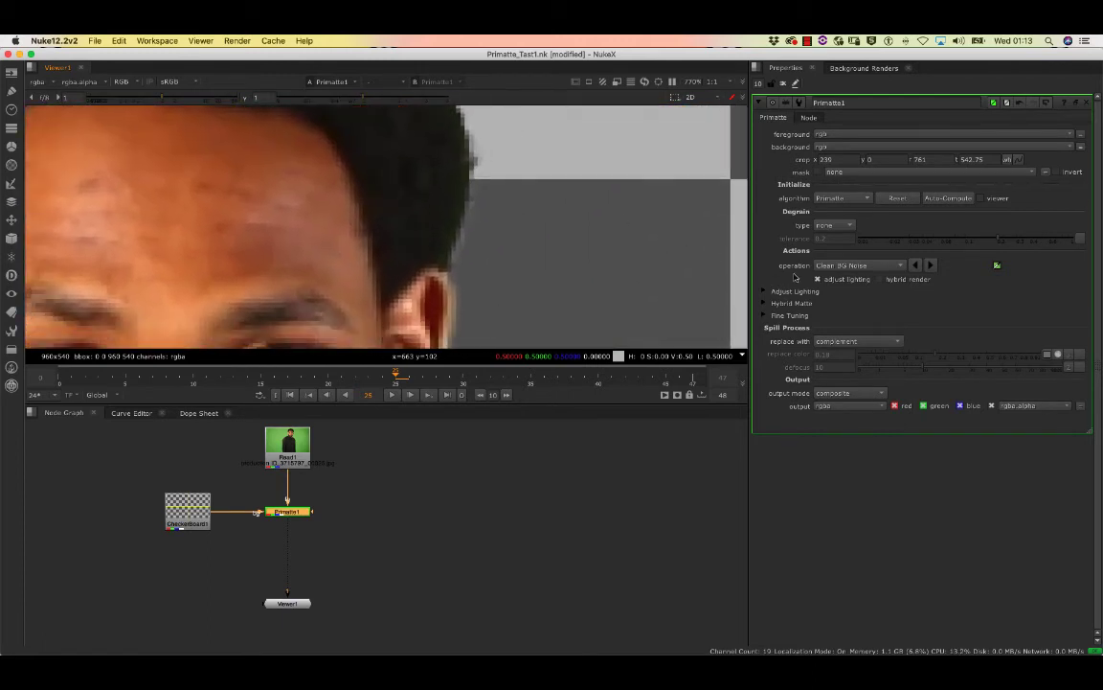
Step: Set the operation to Spill(-), try sampling the green fringe on the hair above the man's ear, and undo that sample
left_click(848, 266)
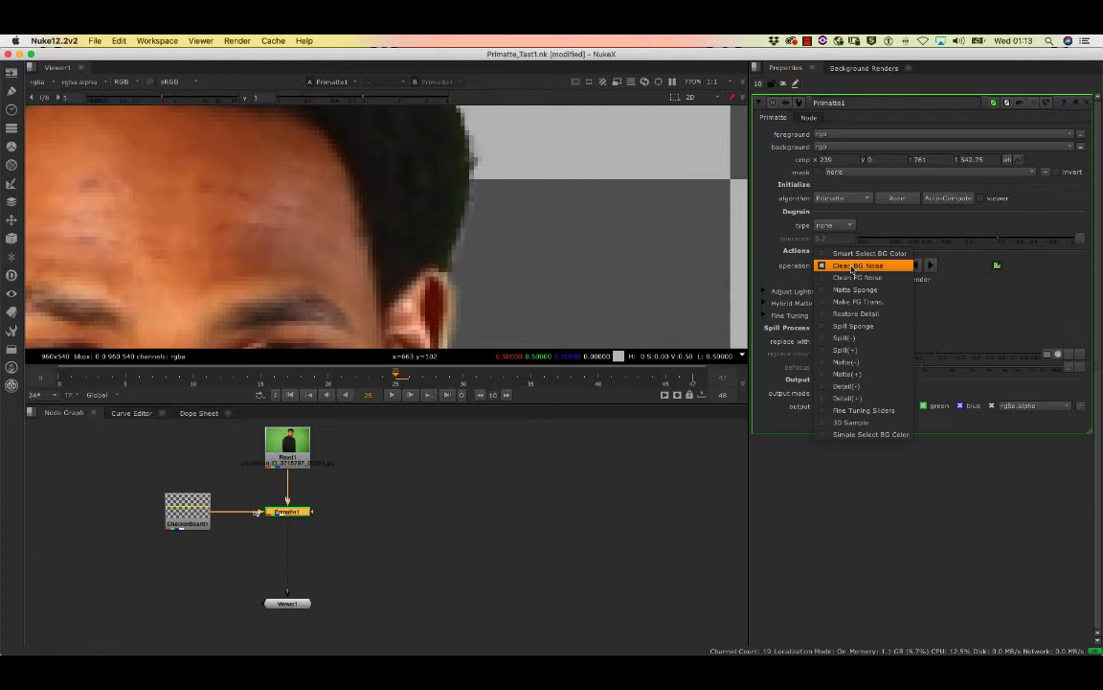
left_click(849, 340)
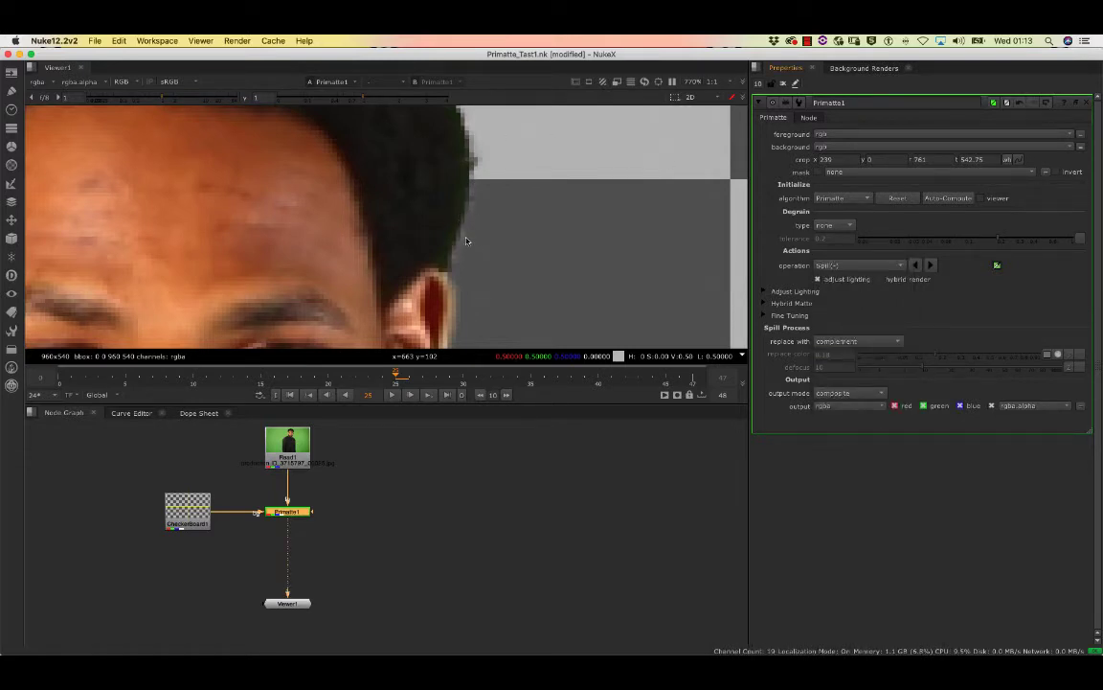
left_click(464, 200, "super")
middle_click_drag(469, 241, 471, 277)
key("super+z")
Step: Sample the green fringe at two points along the upper edge of the man's hair with the Spill(-) operation
middle_click_drag(451, 211, 525, 276)
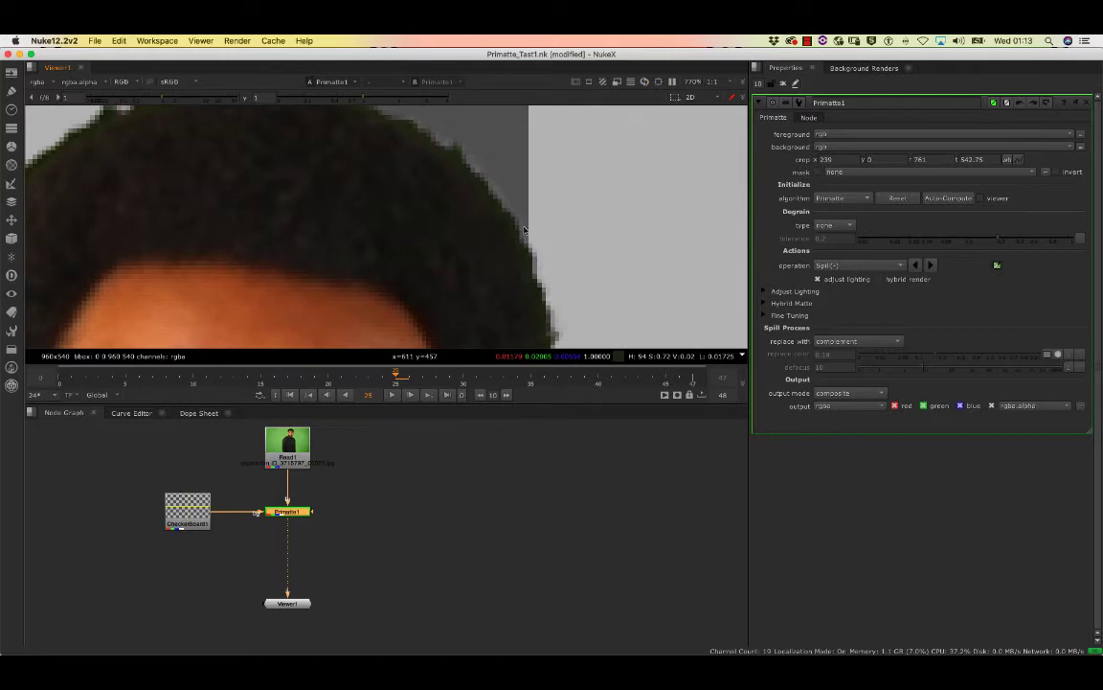
left_click(467, 168, "super")
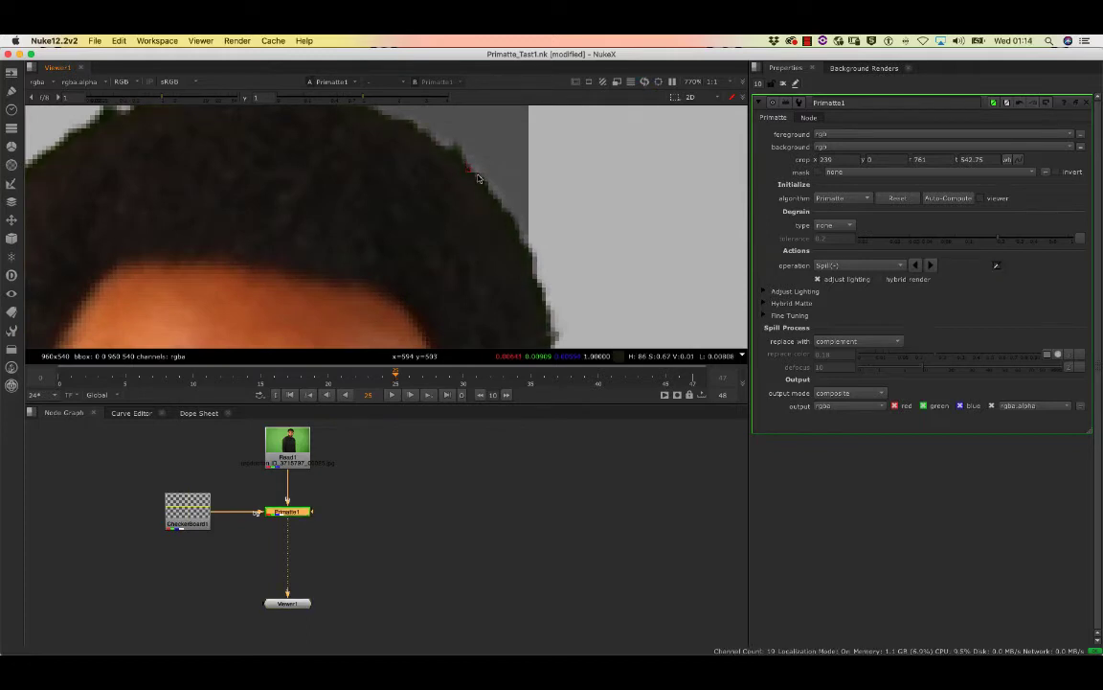
middle_click_drag(504, 182, 637, 182)
middle_click_drag(451, 190, 596, 254)
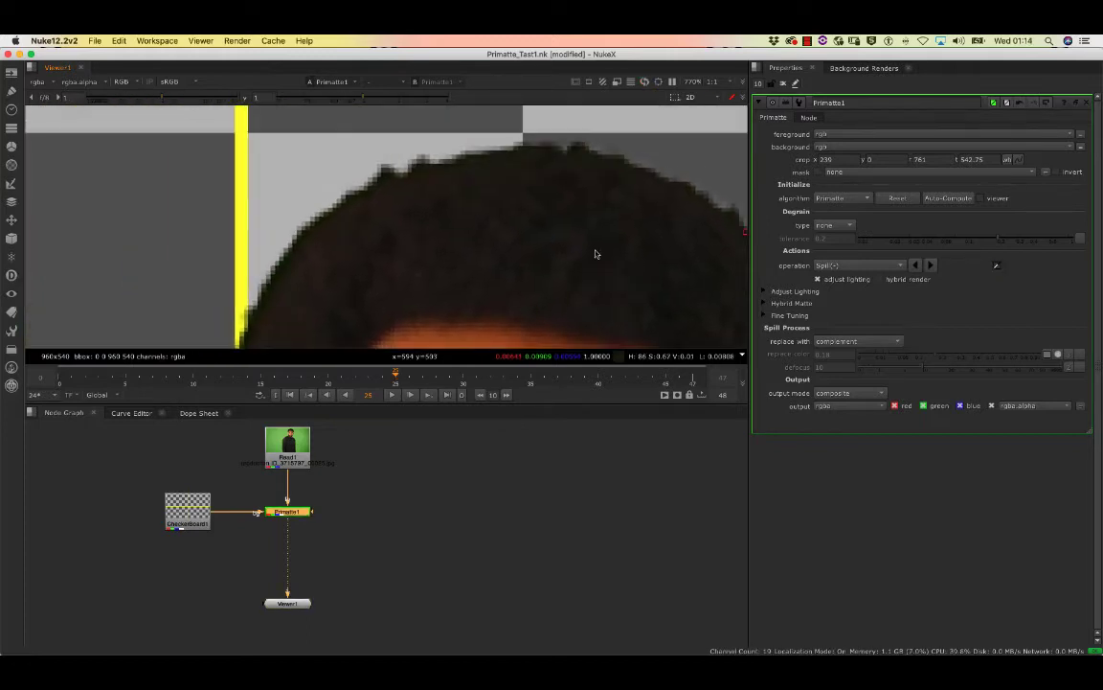
left_click(388, 172, "super")
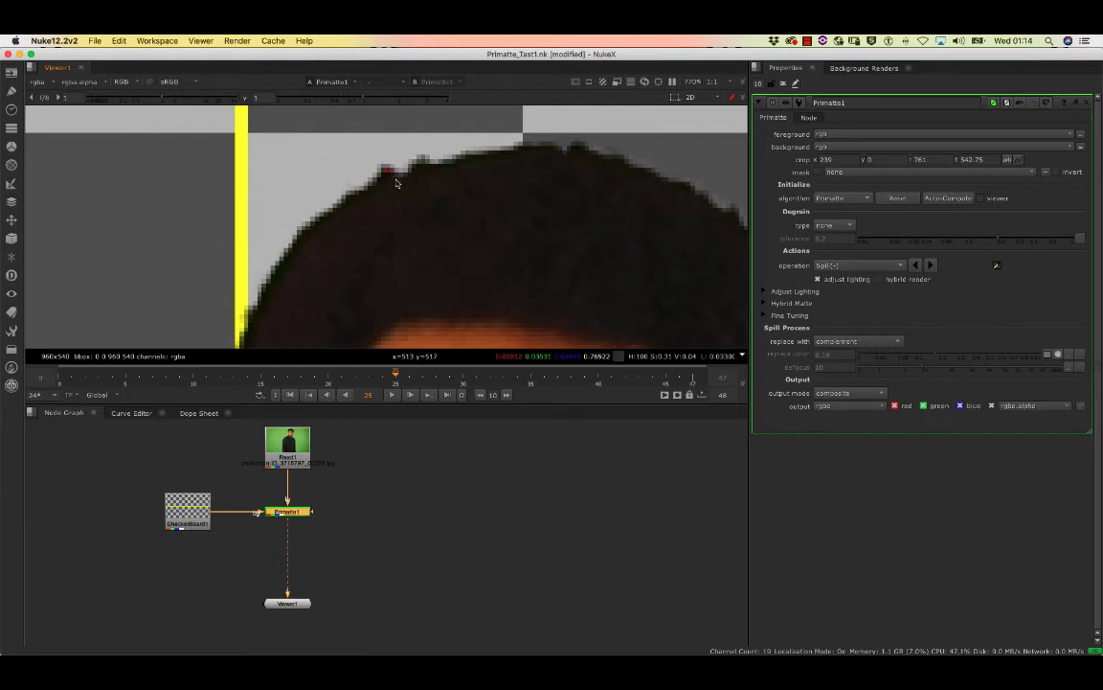
Step: Examine the despilled hair, face, collar and shirt edges in the composite, comparing them briefly with the alpha matte
middle_click_drag(475, 224, 541, 161)
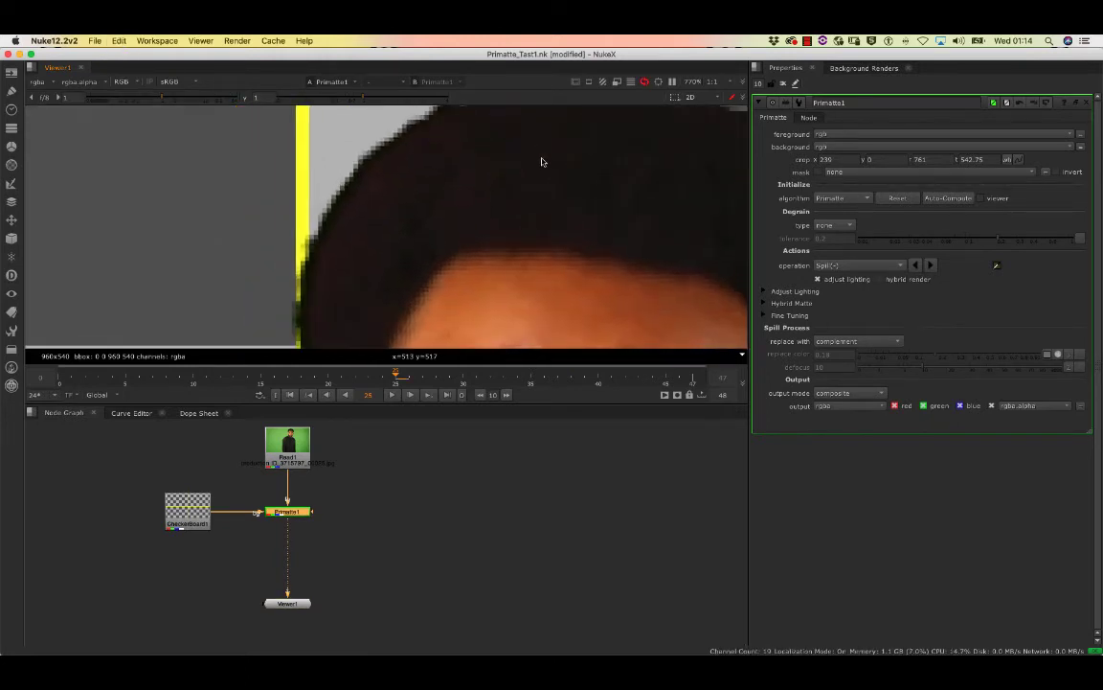
scroll(541, 162, "down", 6)
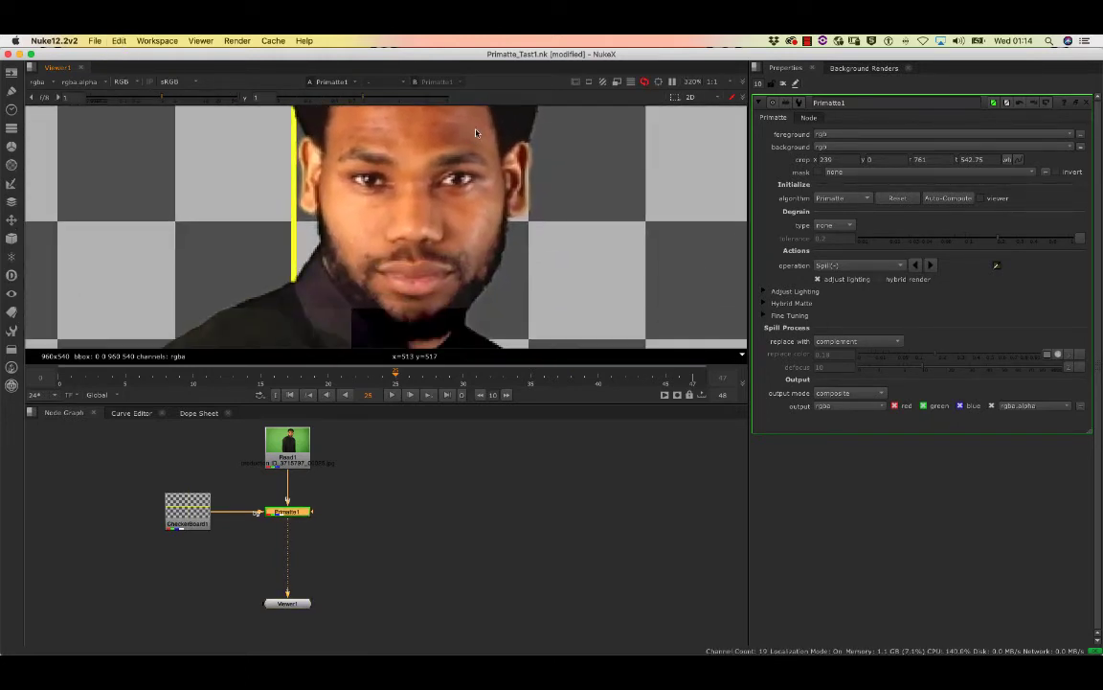
middle_click_drag(327, 225, 375, 186)
scroll(383, 190, "up", 2)
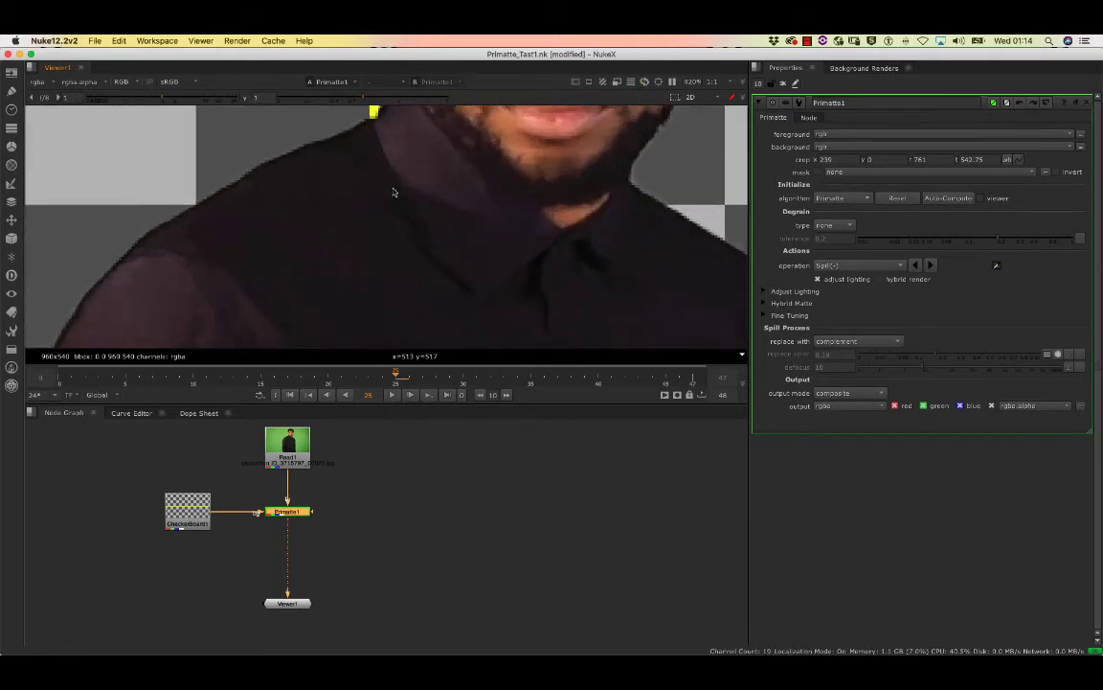
scroll(390, 196, "down", 7)
mouse_move(337, 256)
middle_mouse_down()
mouse_move(359, 220)
mouse_move(350, 305)
middle_mouse_up()
key("a")
mouse_move(363, 192)
middle_mouse_down()
mouse_move(365, 224)
mouse_move(385, 235)
middle_mouse_up()
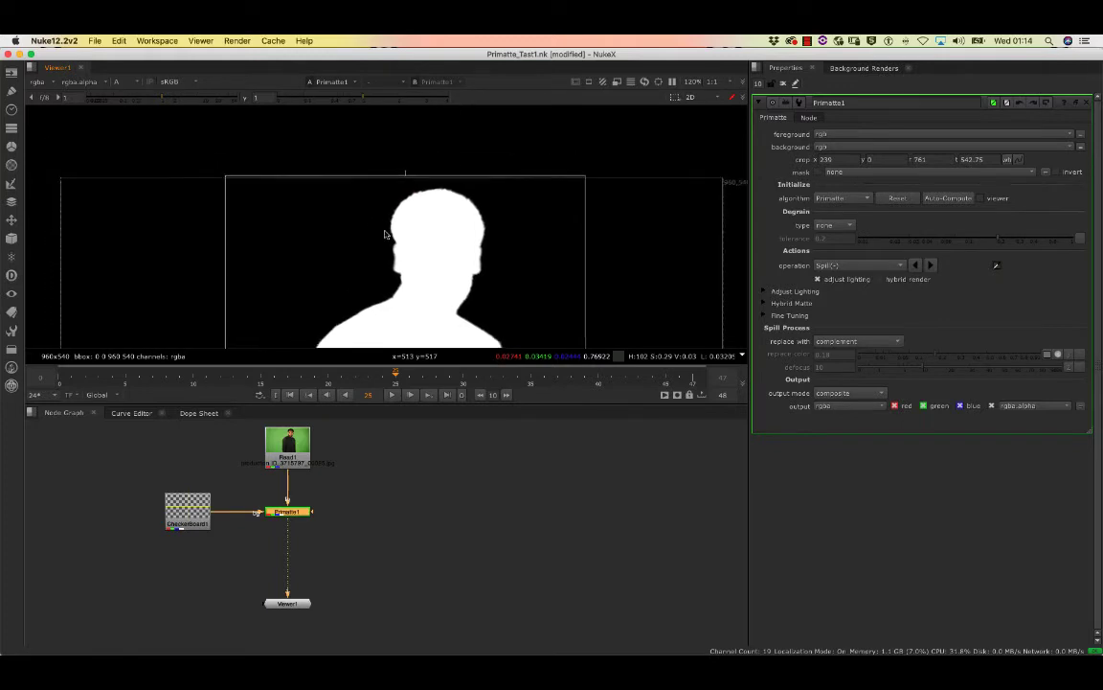
key("a")
scroll(485, 188, "up", 6)
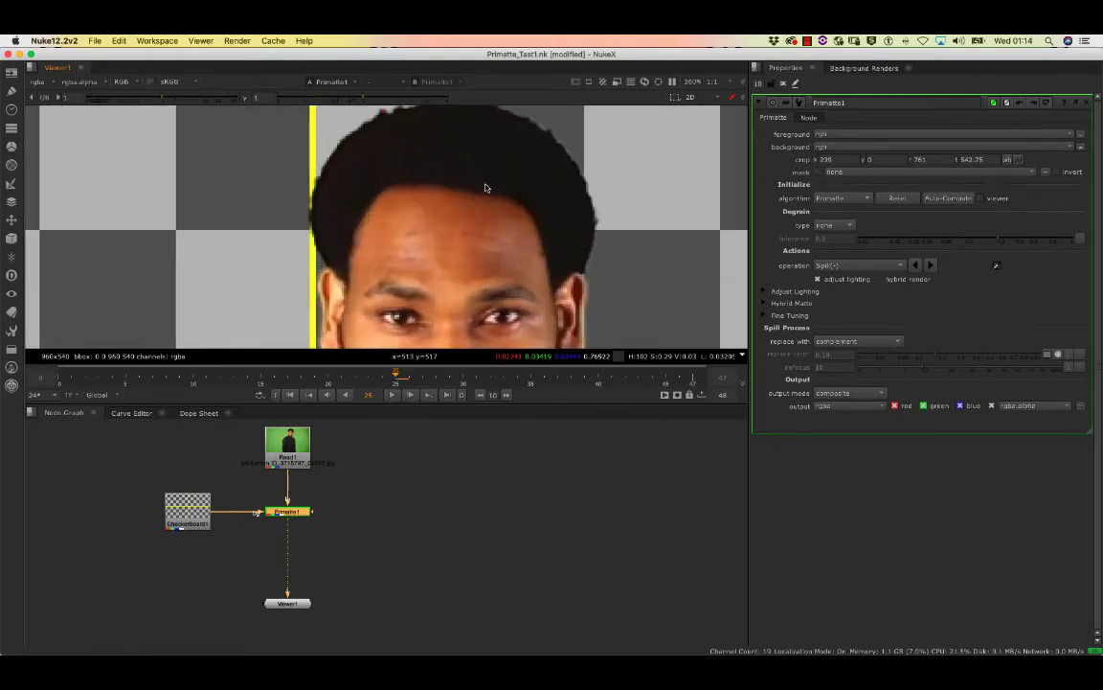
scroll(493, 182, "up", 2)
scroll(489, 184, "down", 3)
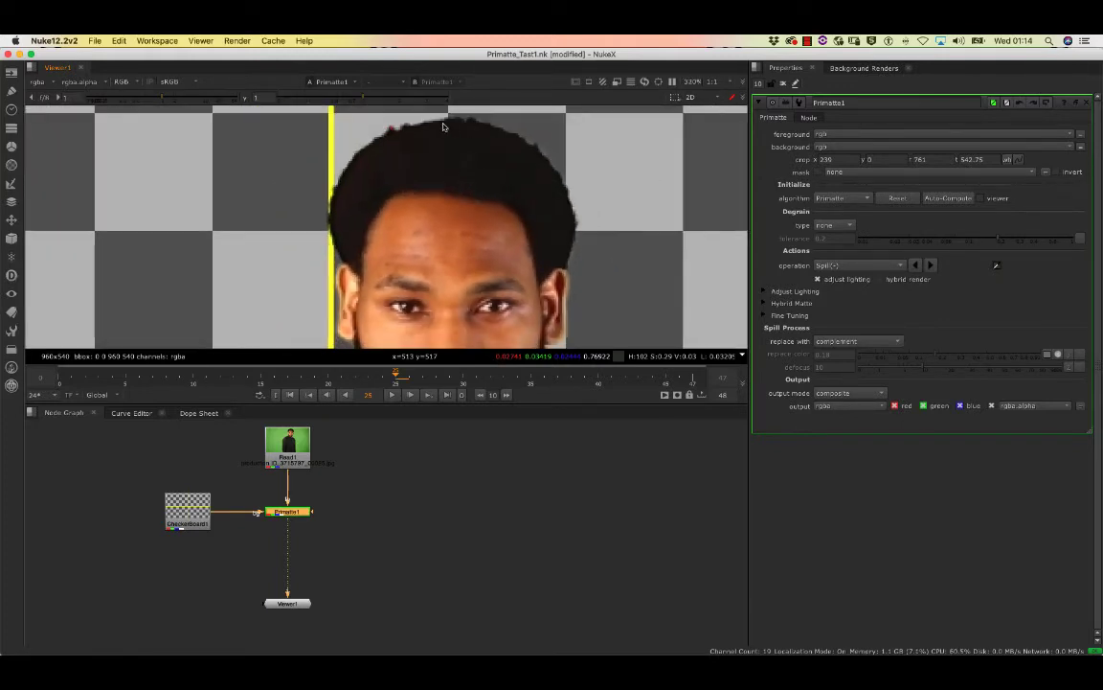
middle_click_drag(383, 285, 487, 129)
middle_click_drag(449, 274, 486, 127)
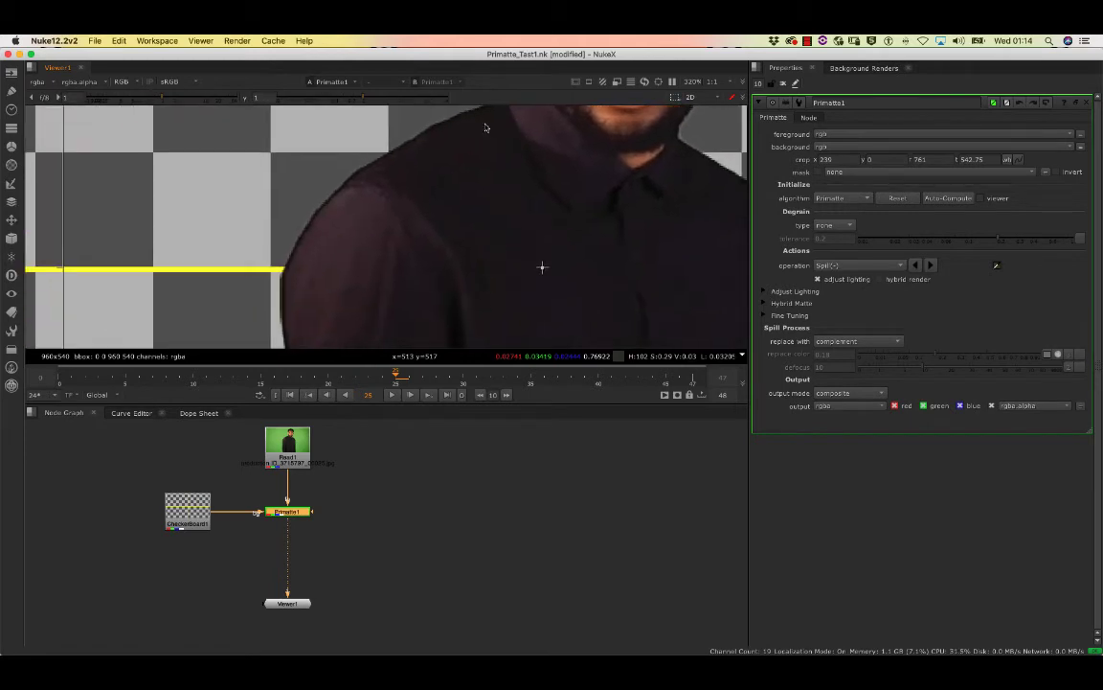
scroll(486, 129, "down", 10)
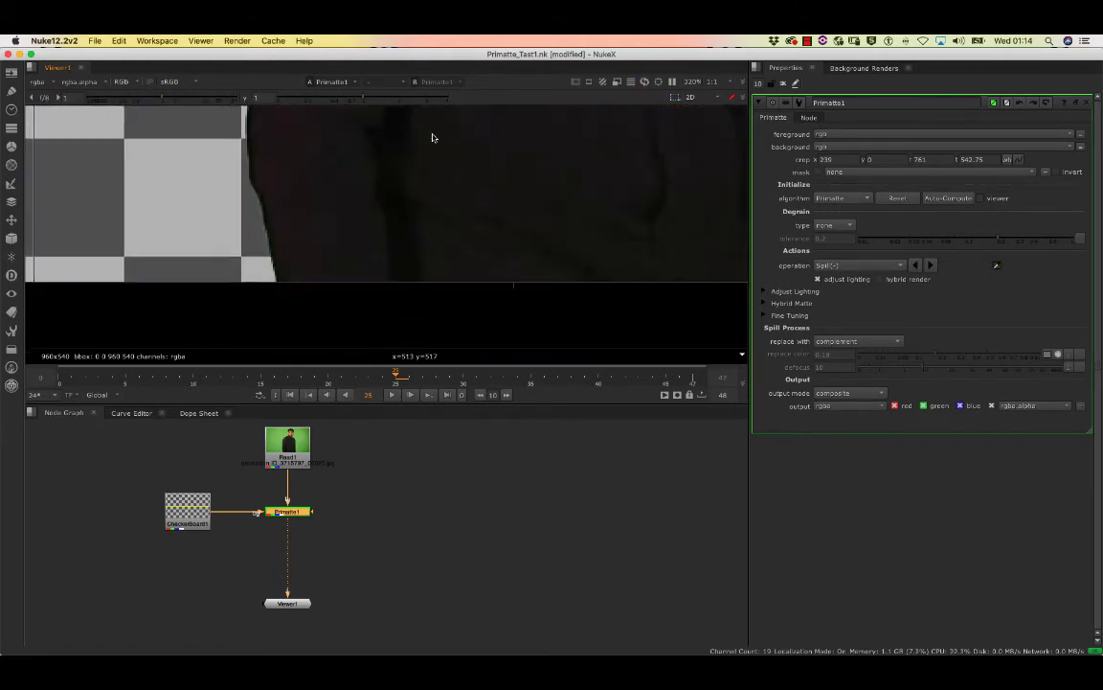
Step: Sample the green fringe at two points along the man's shoulder edge beside the collar with the Spill(-) operation
mouse_move(471, 245)
middle_mouse_down()
mouse_move(431, 165)
mouse_move(335, 237)
middle_mouse_up()
mouse_move(476, 160)
middle_mouse_down()
mouse_move(407, 223)
mouse_move(393, 329)
middle_mouse_up()
middle_click_drag(434, 135, 396, 337)
middle_click_drag(359, 181, 368, 253)
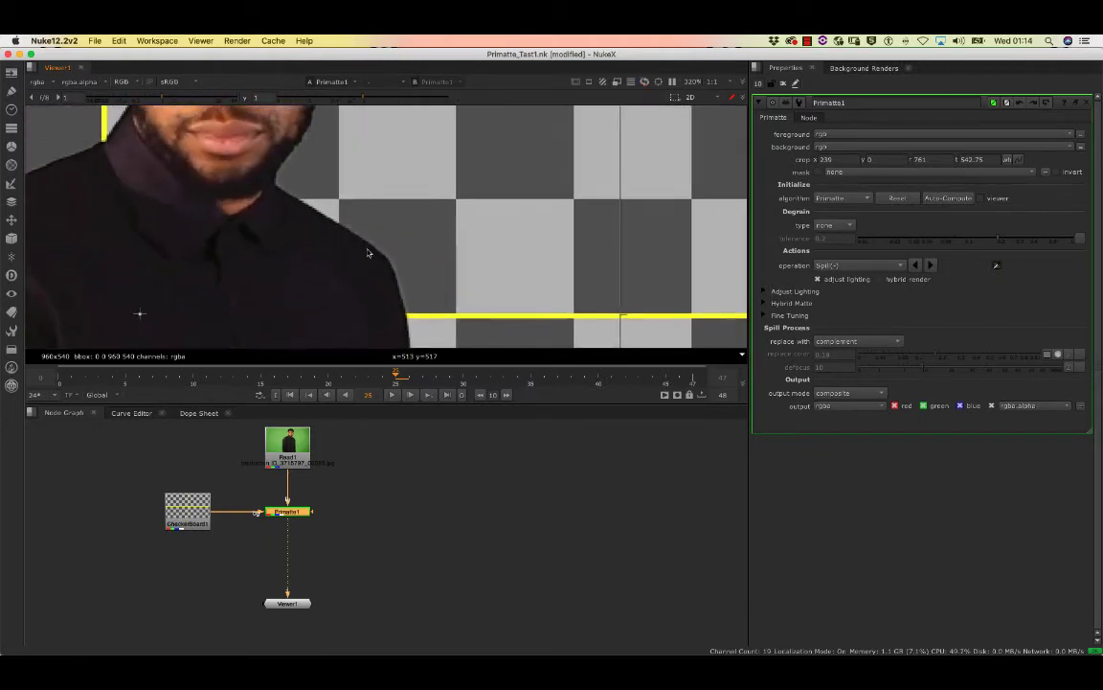
scroll(367, 252, "down", 10)
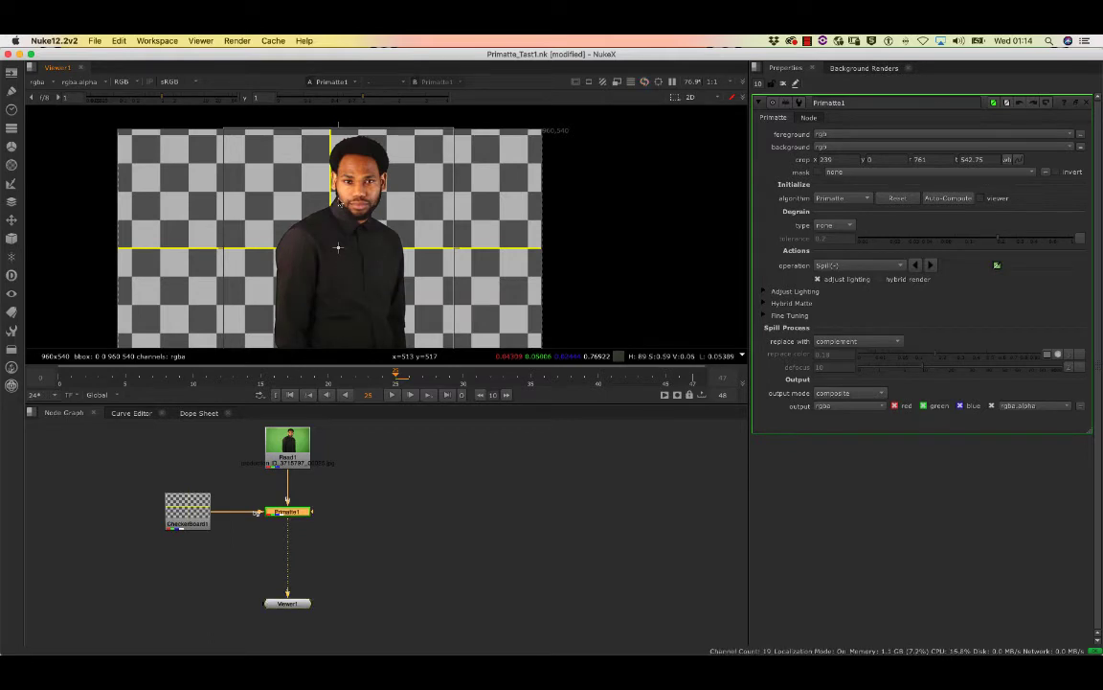
scroll(339, 203, "up", 8)
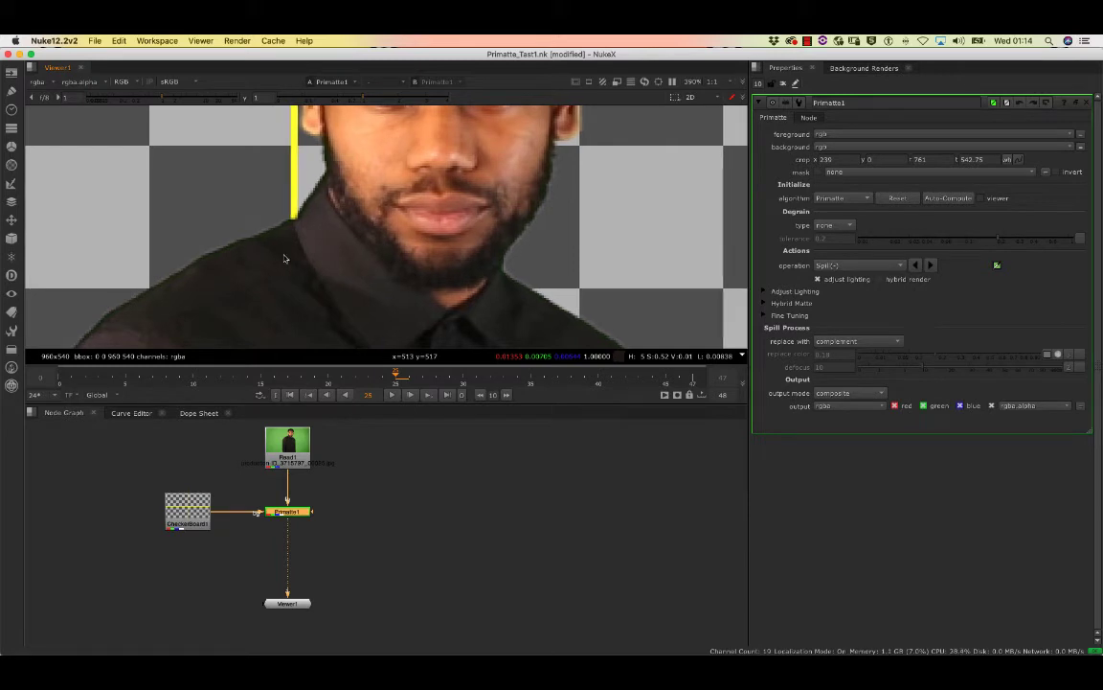
scroll(320, 182, "up", 7)
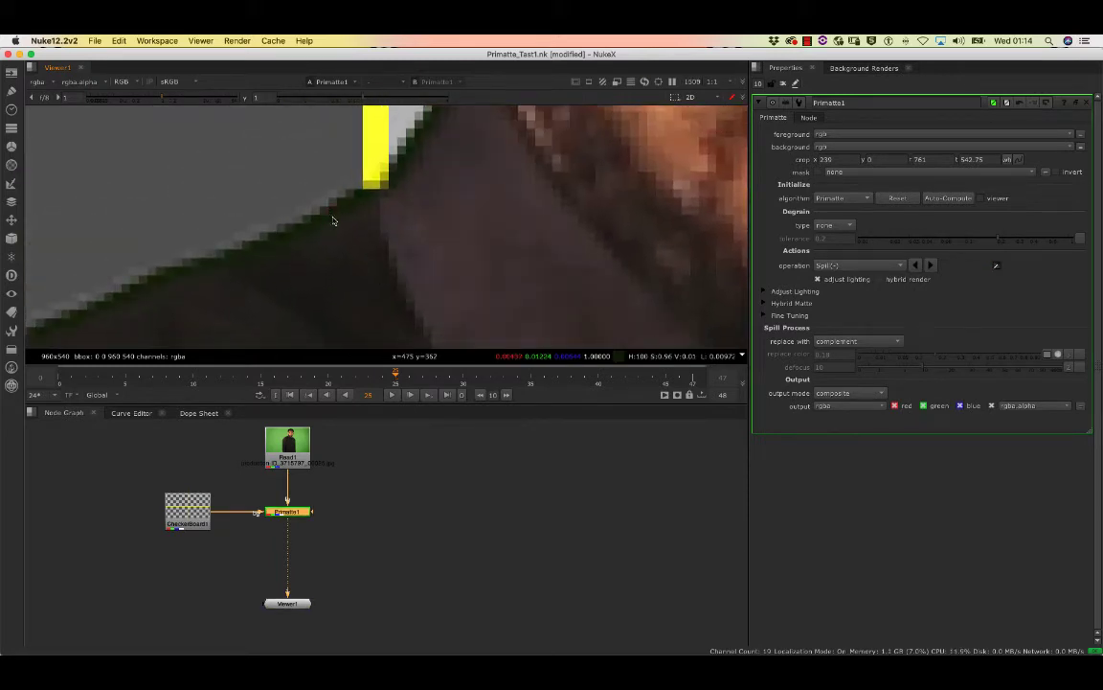
scroll(302, 310, "down", 10)
scroll(303, 310, "down", 2)
scroll(348, 191, "up", 9)
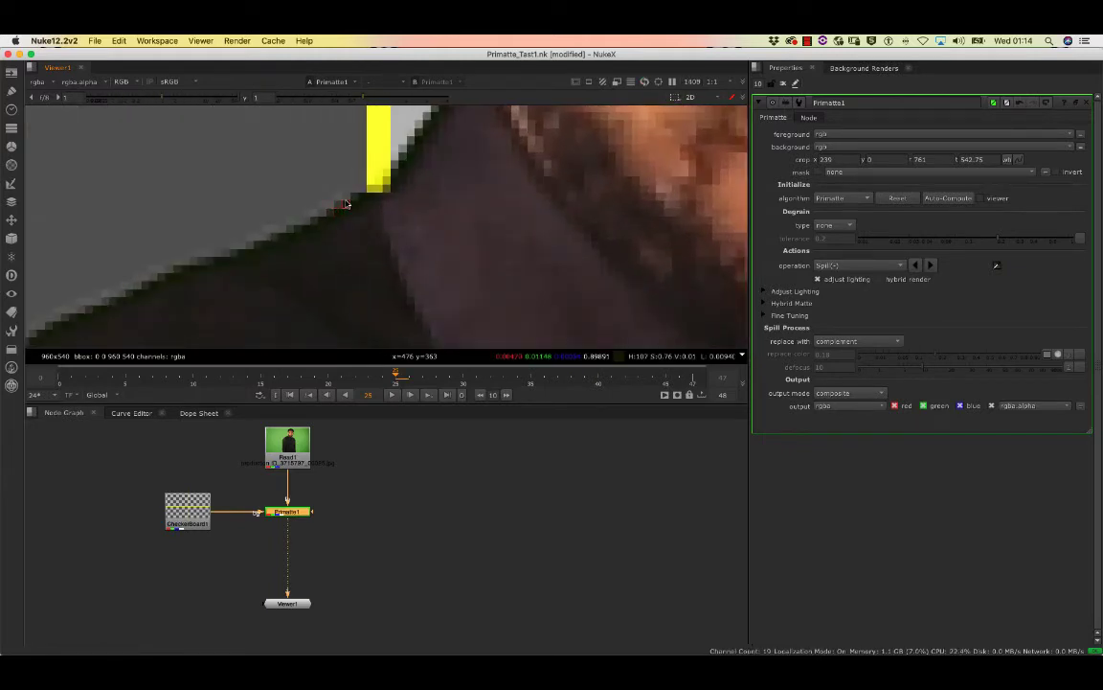
Step: Check the whole despilled composite over the checkerboard and the list of Primatte operations, keeping Spill(-)
scroll(364, 239, "down", 8)
scroll(309, 331, "down", 6)
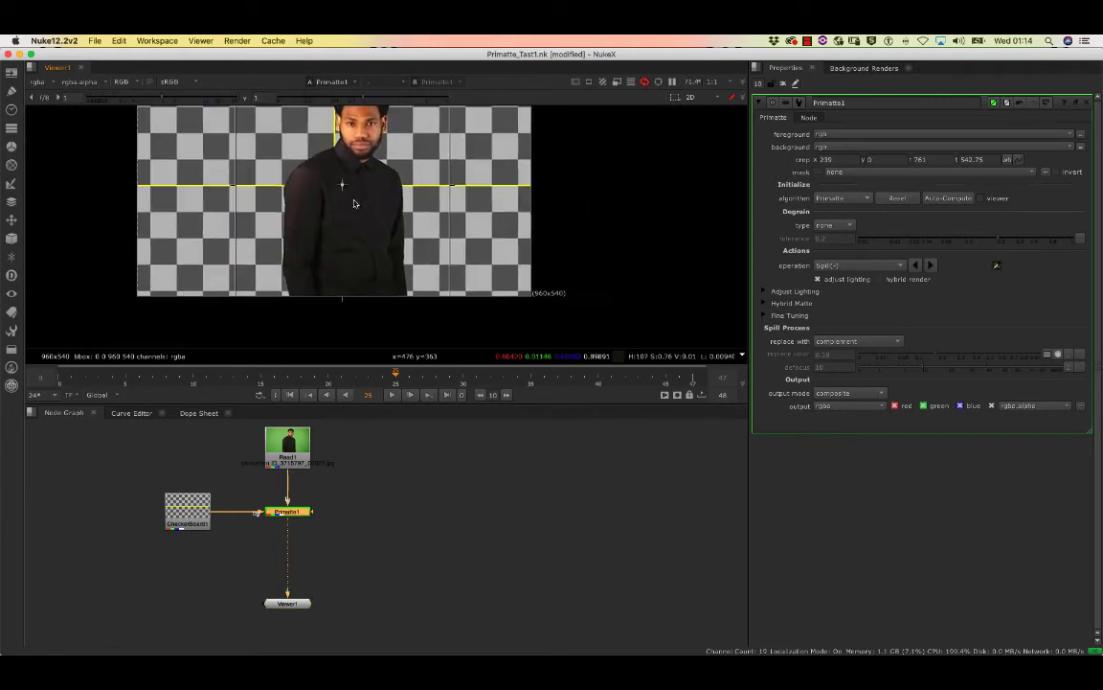
middle_click_drag(332, 167, 332, 242)
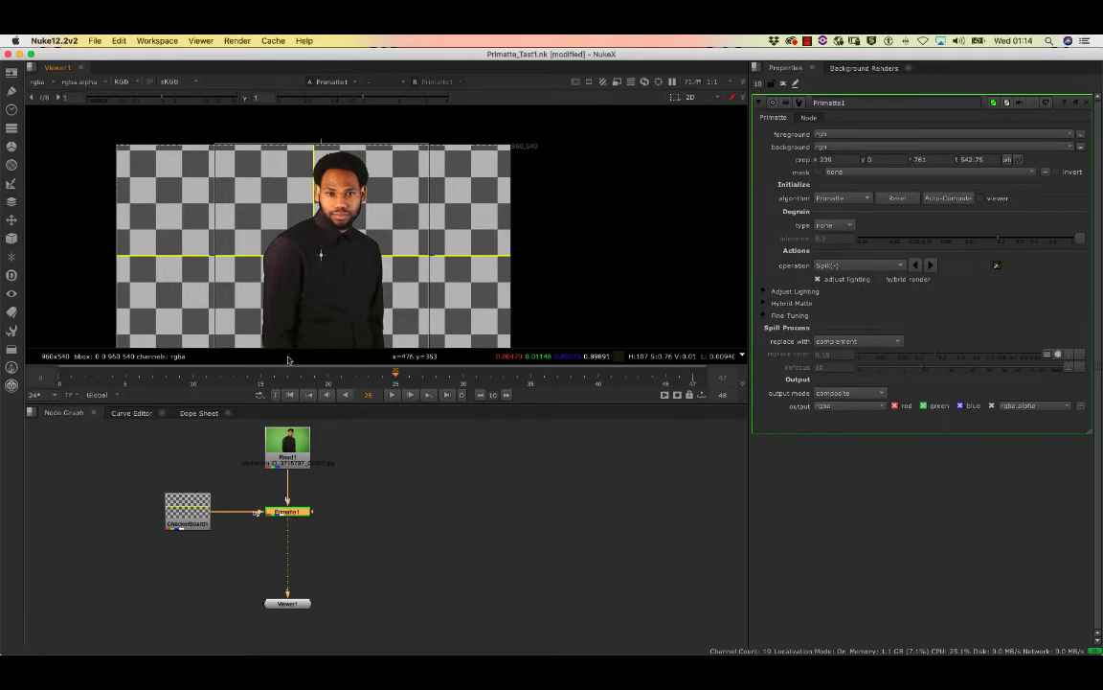
left_click(843, 267)
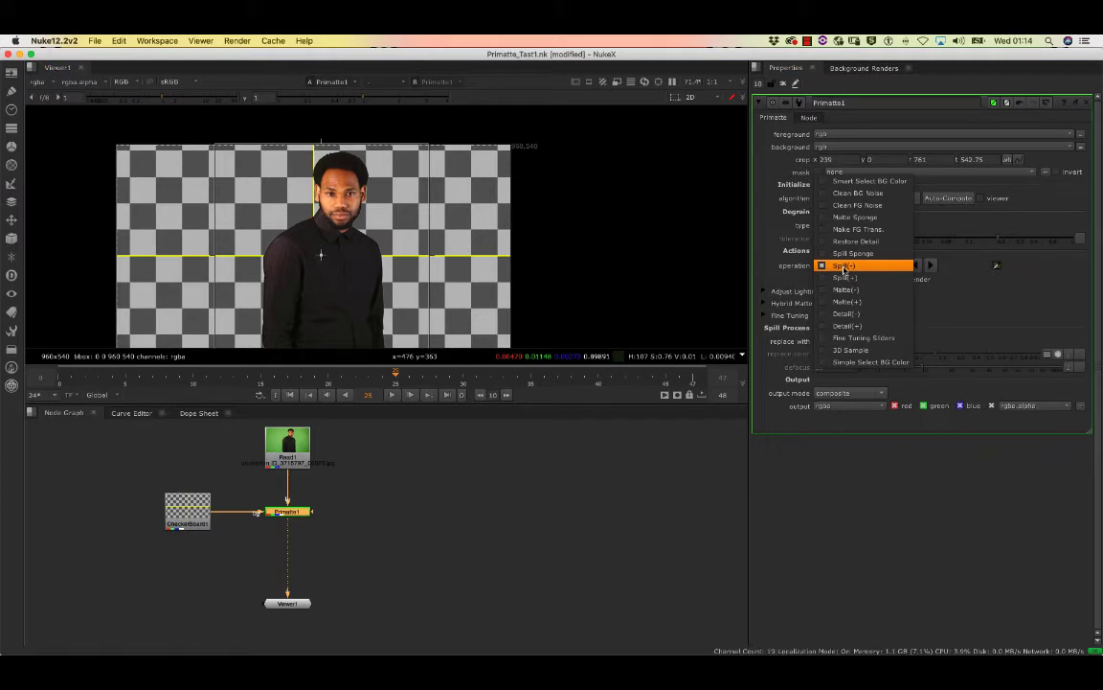
left_click(872, 266)
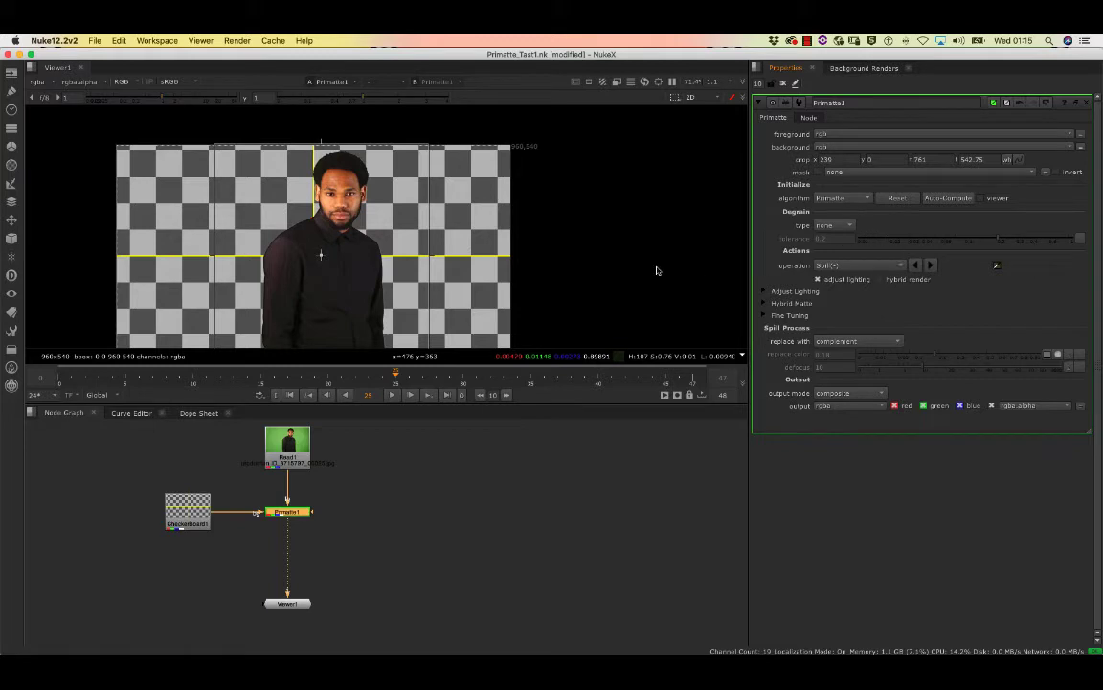
Step: Reset Primatte and sample the green backdrop beside the man's neck with the Smart Select BG Color operation
left_click(898, 199)
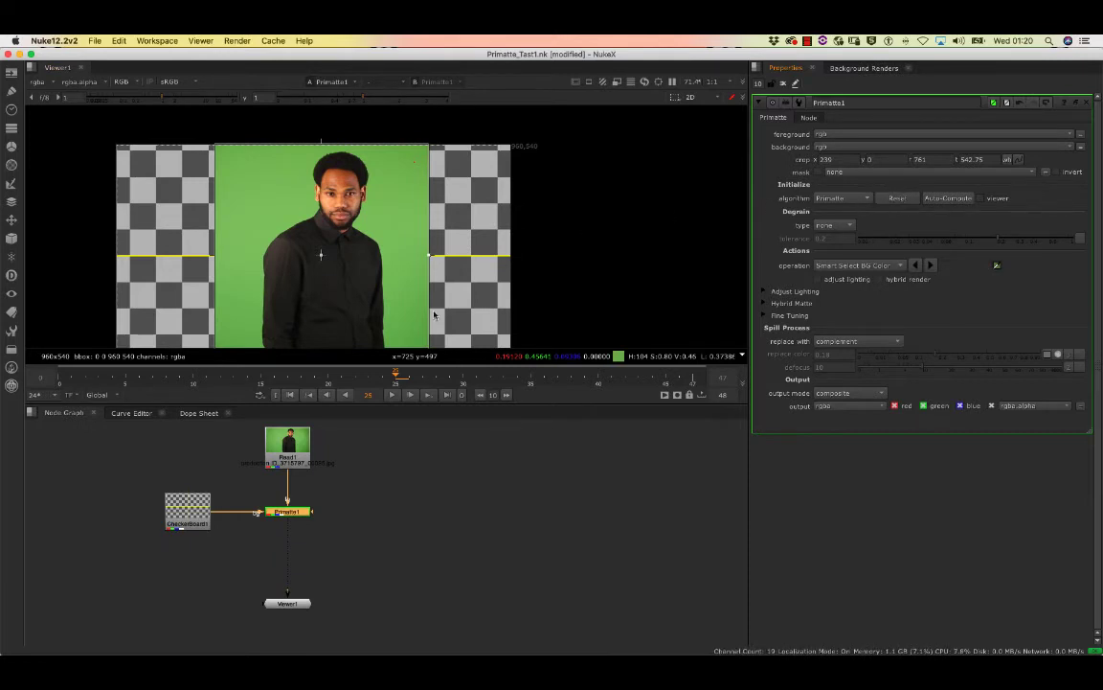
scroll(394, 277, "up", 3)
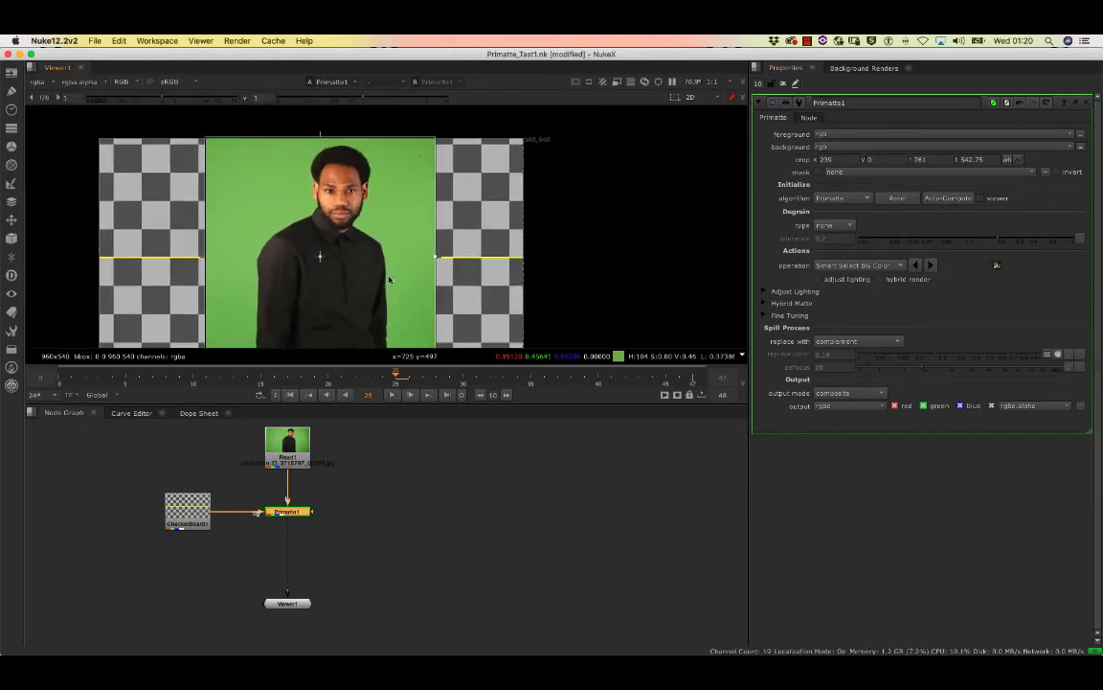
left_click(855, 266)
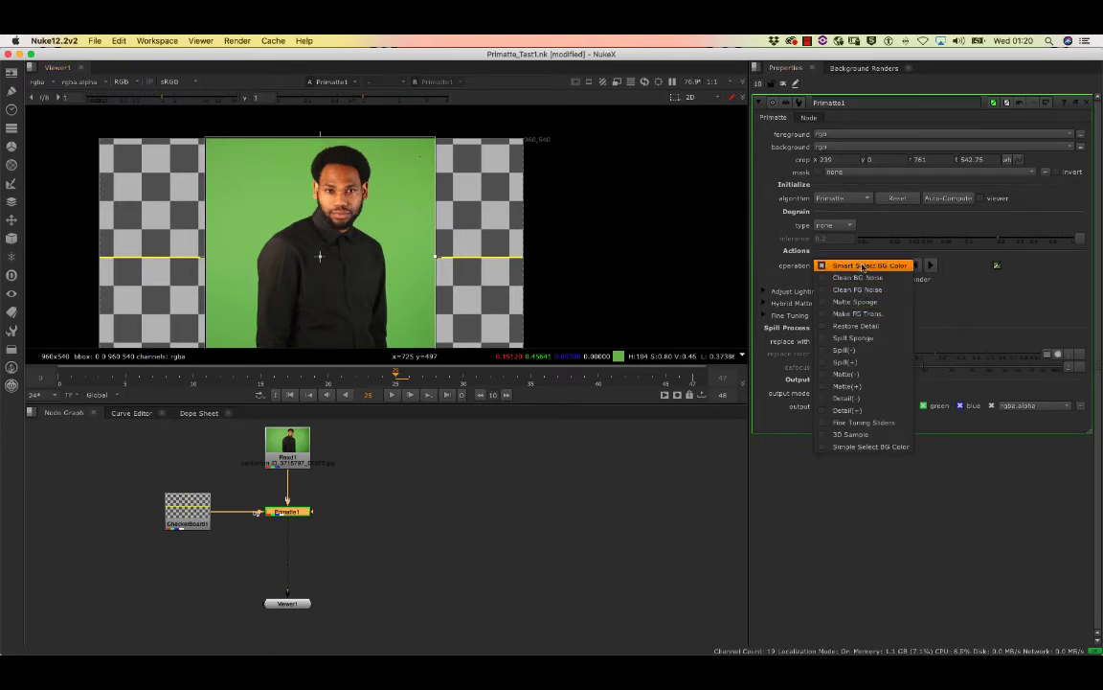
left_click(867, 266)
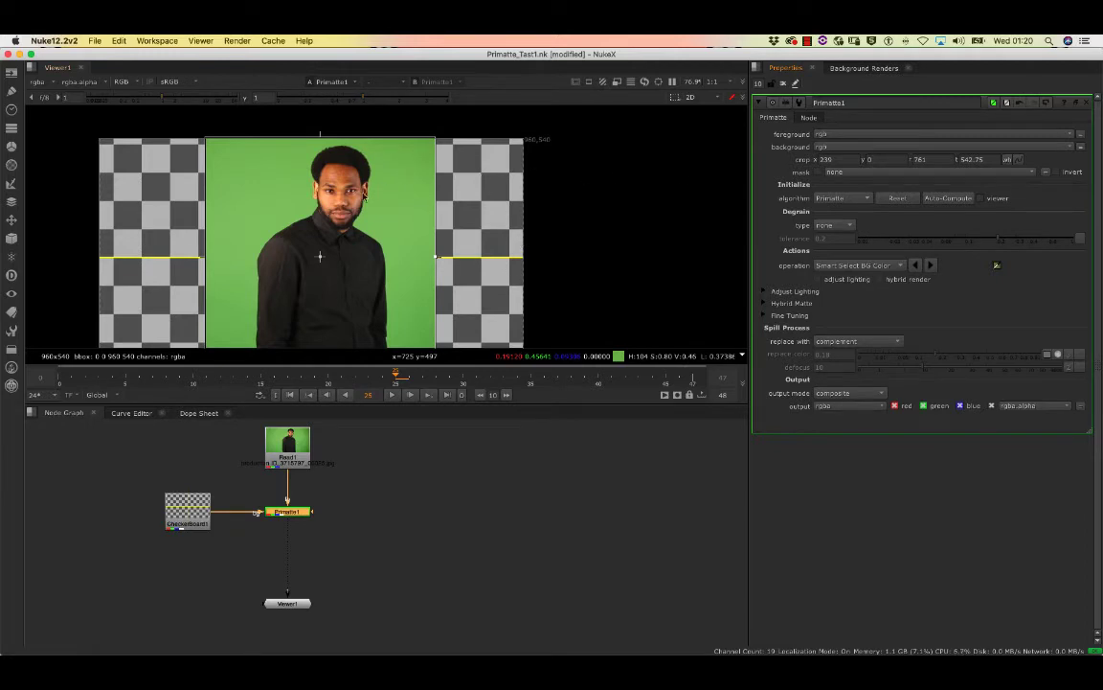
left_click(294, 204, "super")
middle_click_drag(347, 281, 350, 201)
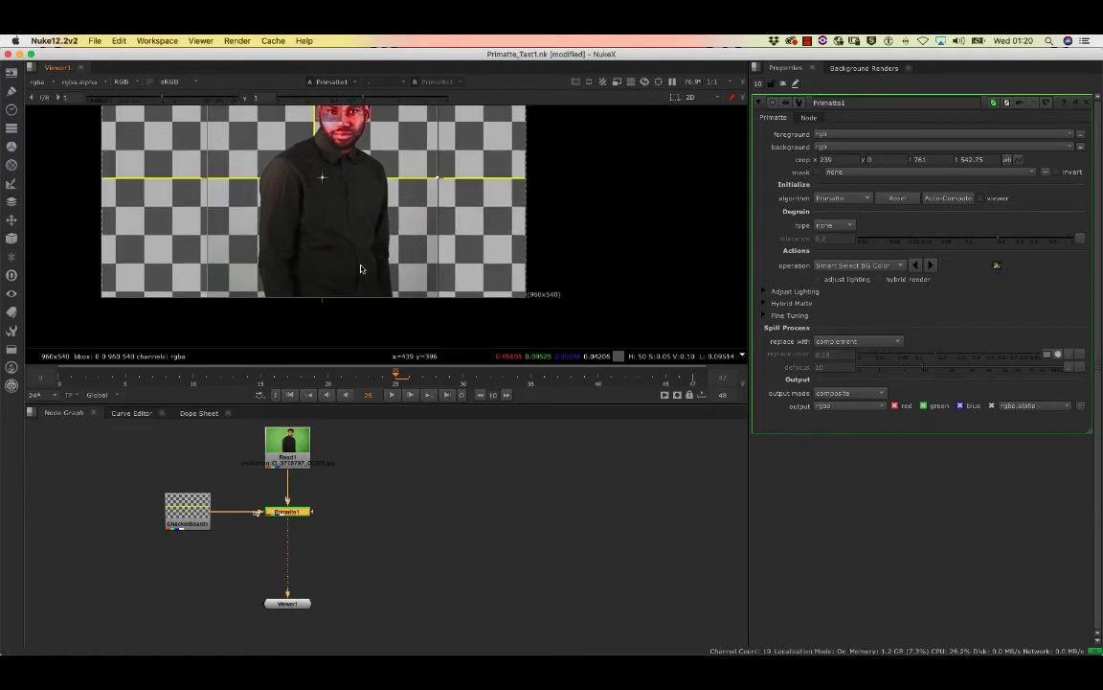
middle_click_drag(362, 263, 384, 355)
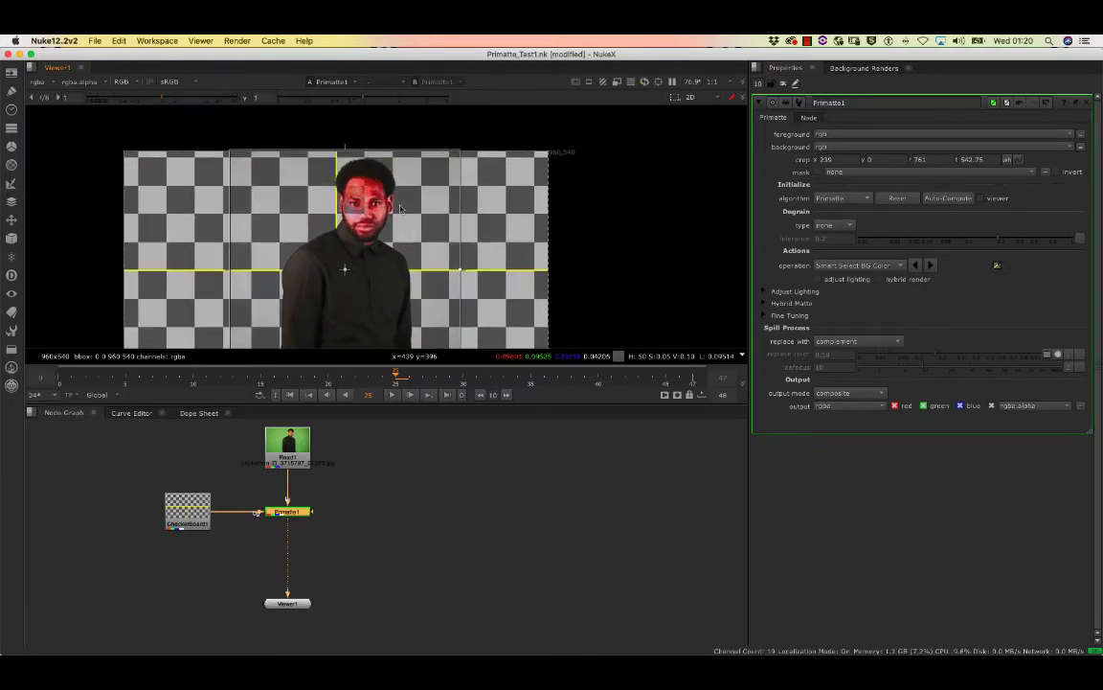
Step: Set the operation to Clean FG Noise and sample the man's face to make it solid
left_click(857, 265)
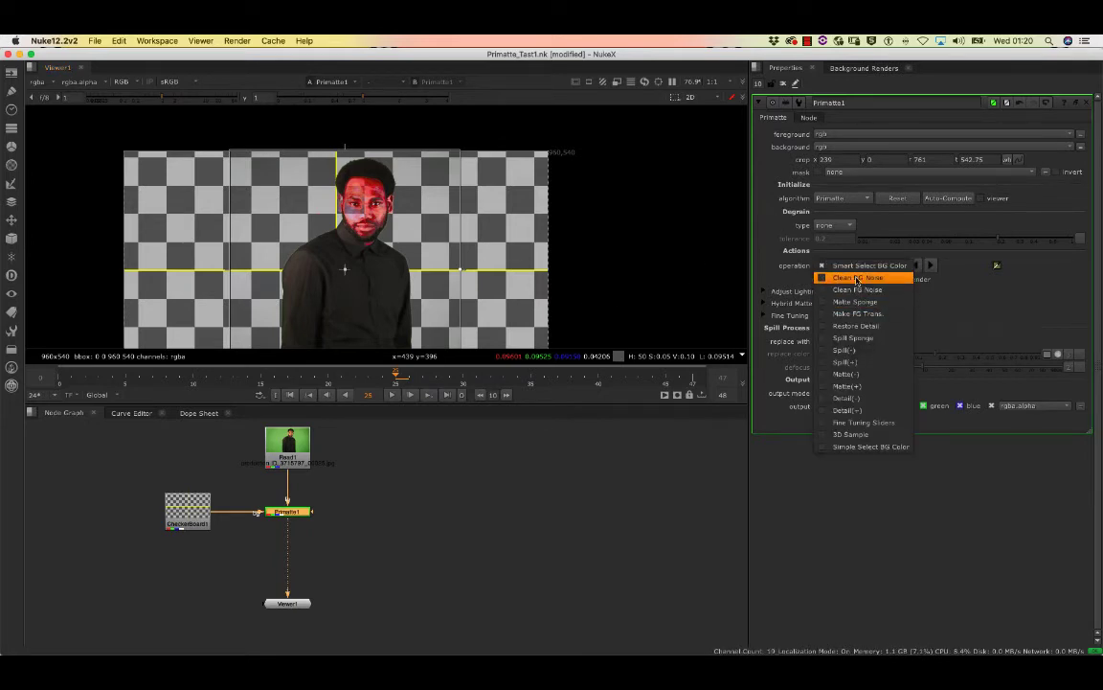
left_click(859, 291)
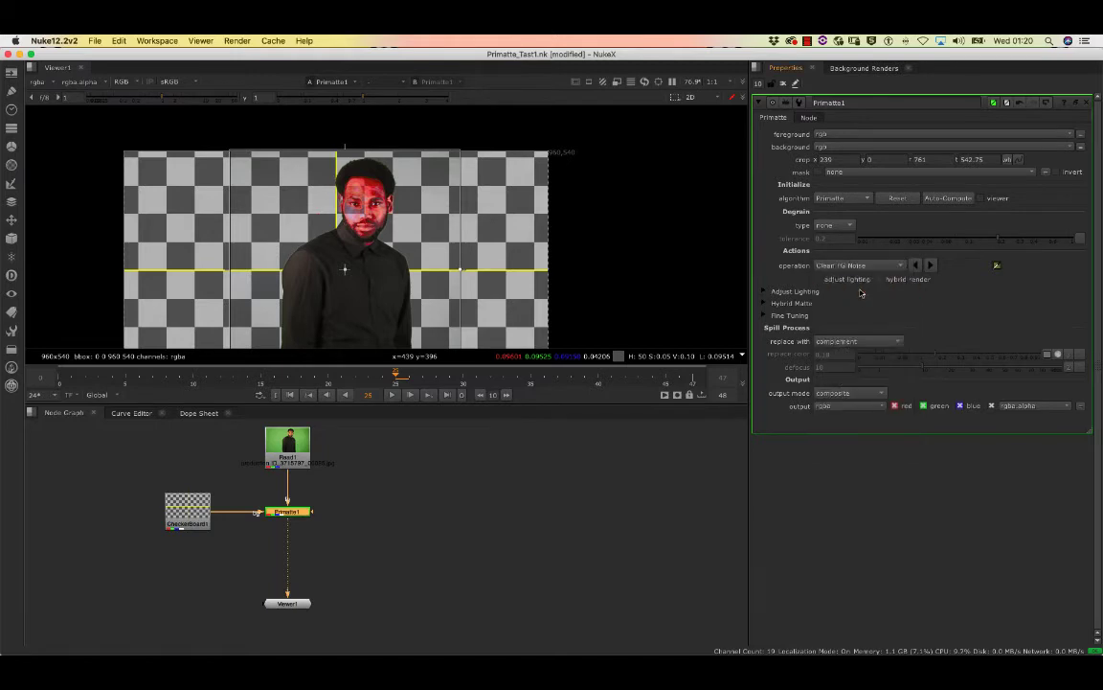
mouse_move(370, 200)
left_mouse_down("ctrl")
mouse_move(353, 191)
mouse_move(354, 226)
mouse_move(370, 204)
left_mouse_up("ctrl")
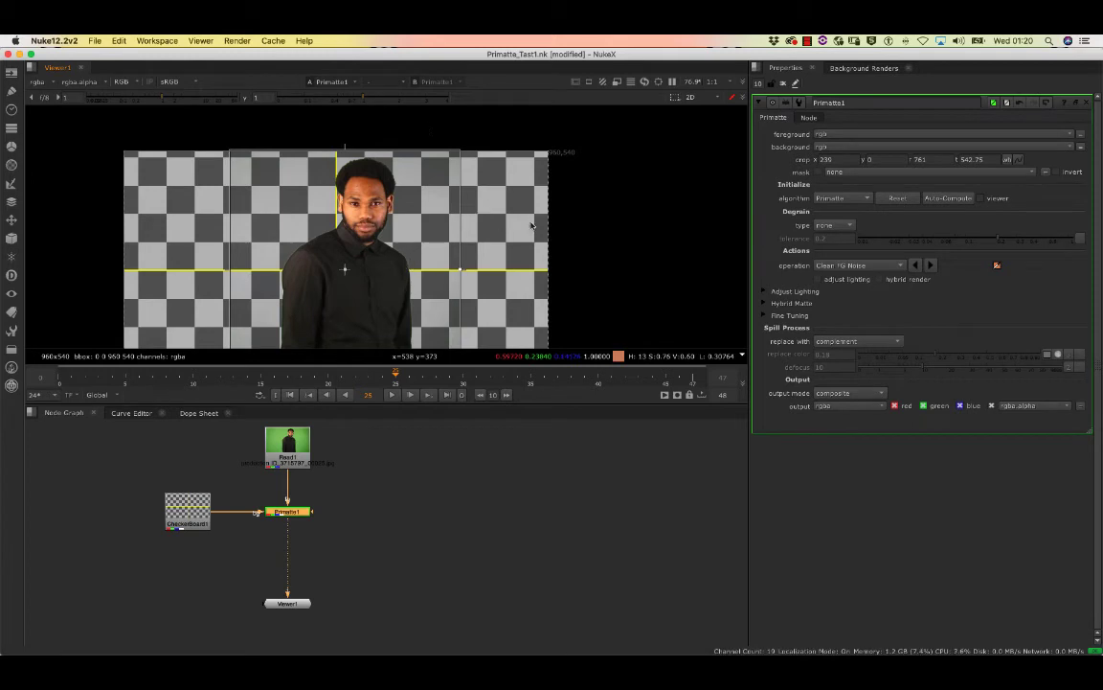
Step: Reset Primatte, sample the upper-right green backdrop with Simple Select BG Color, and show the alpha matte
left_click(898, 200)
left_click(876, 268)
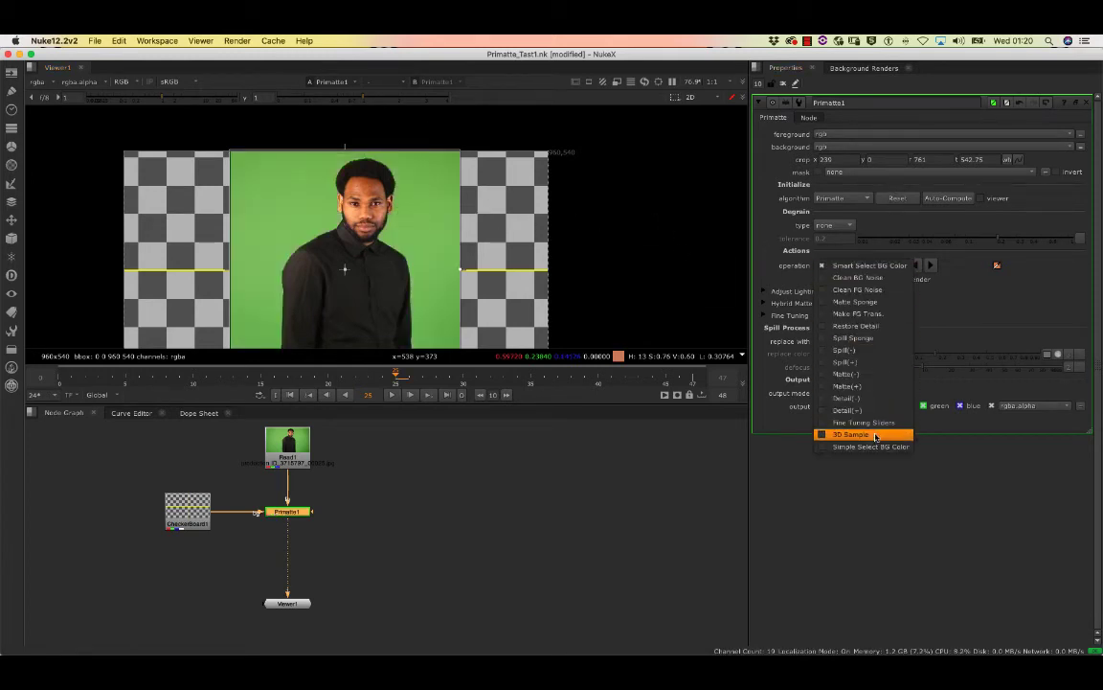
left_click(872, 448)
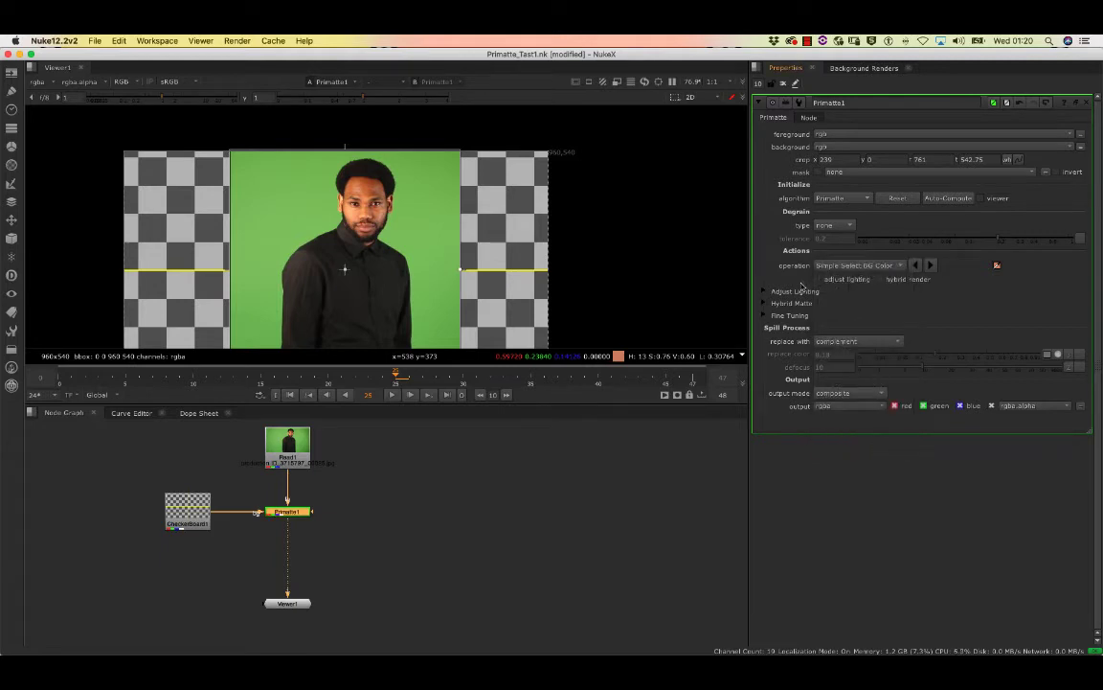
left_click(434, 173, "ctrl")
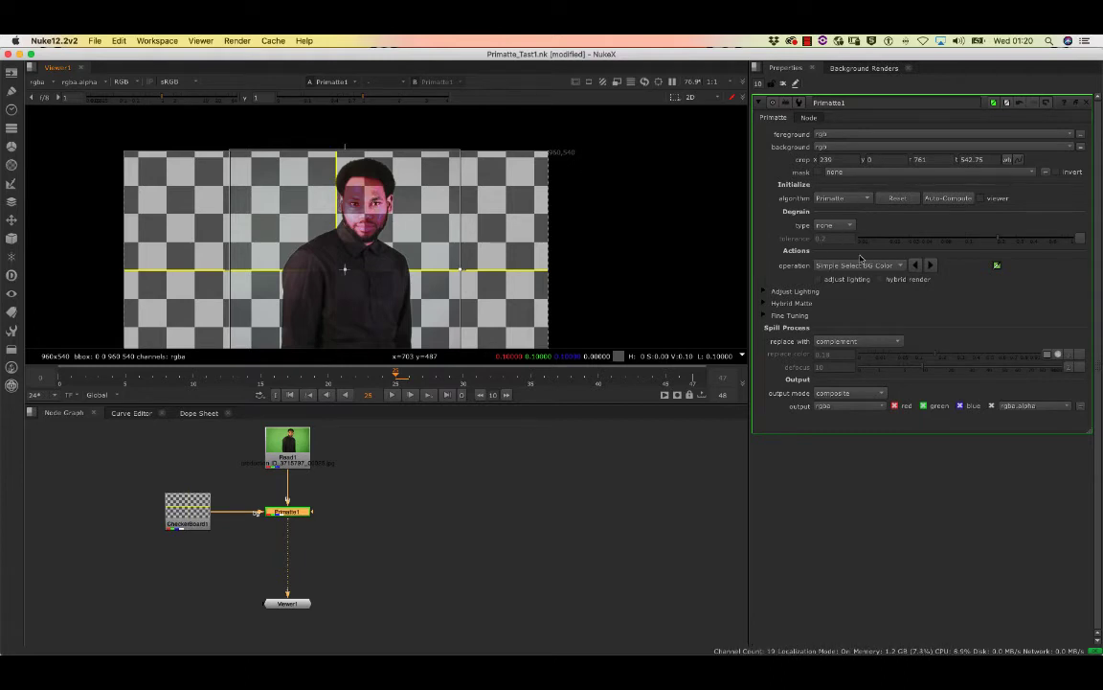
key("a")
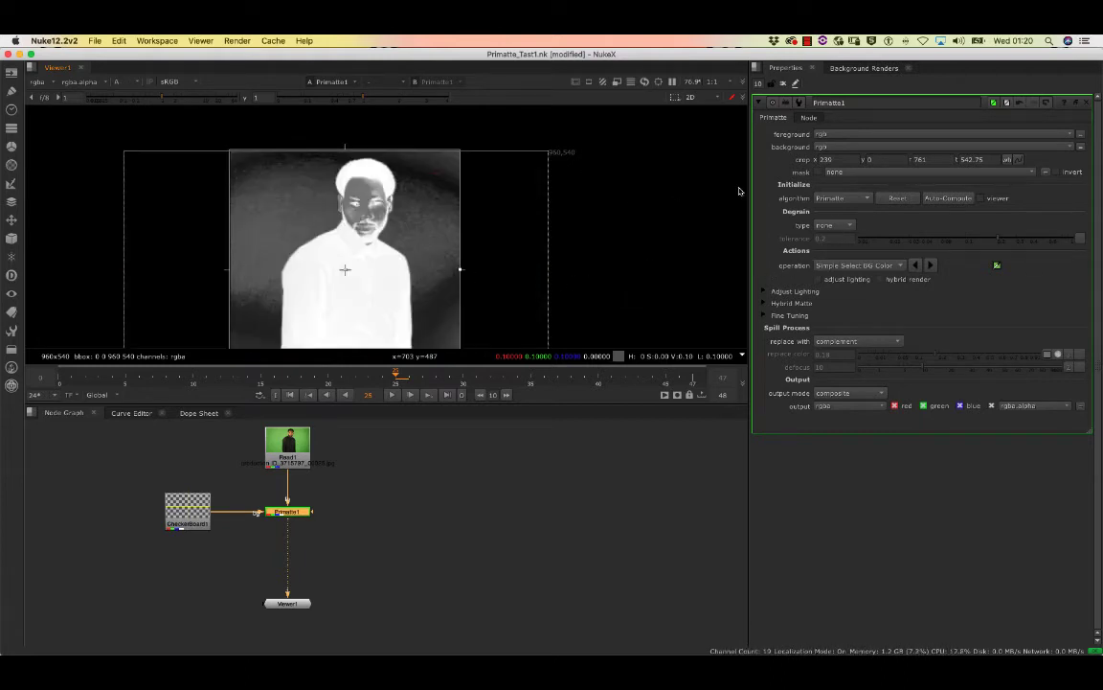
Step: Reset Primatte and sample the green backdrop near its upper-left corner with Simple Select BG Color
left_click(895, 198)
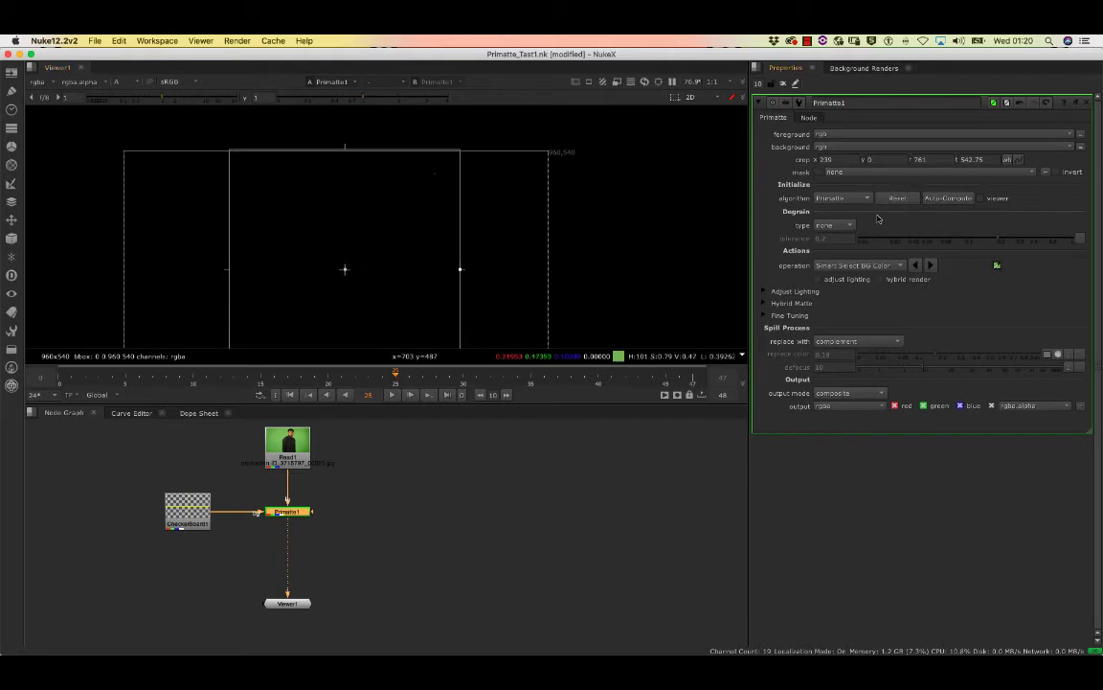
left_click(863, 266)
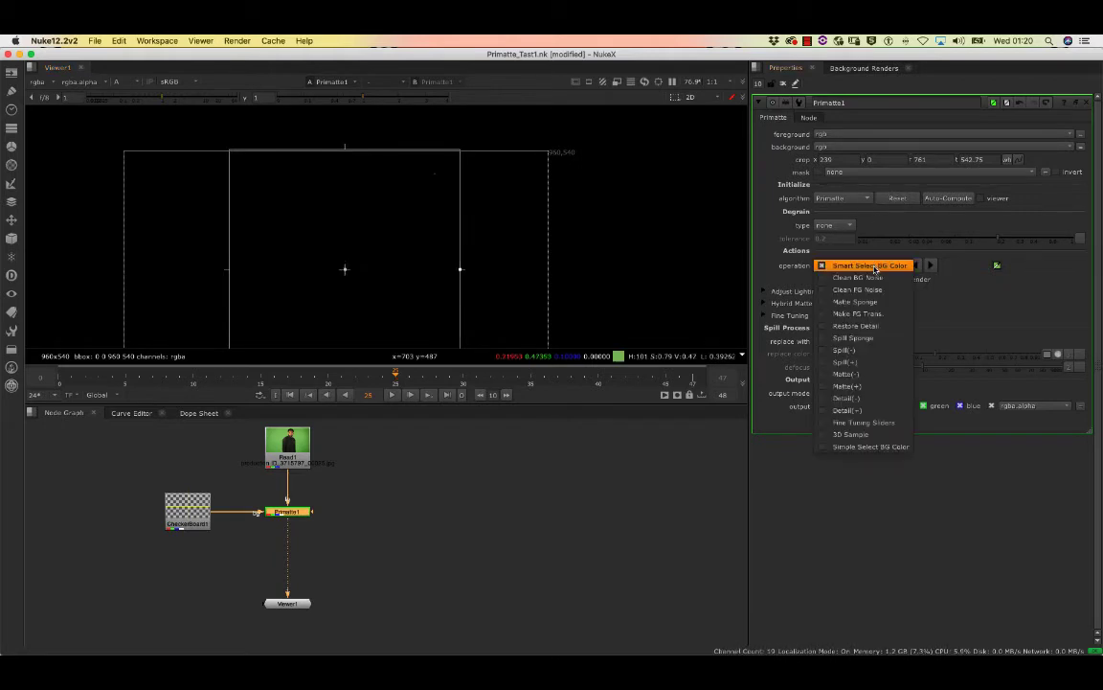
left_click(865, 447)
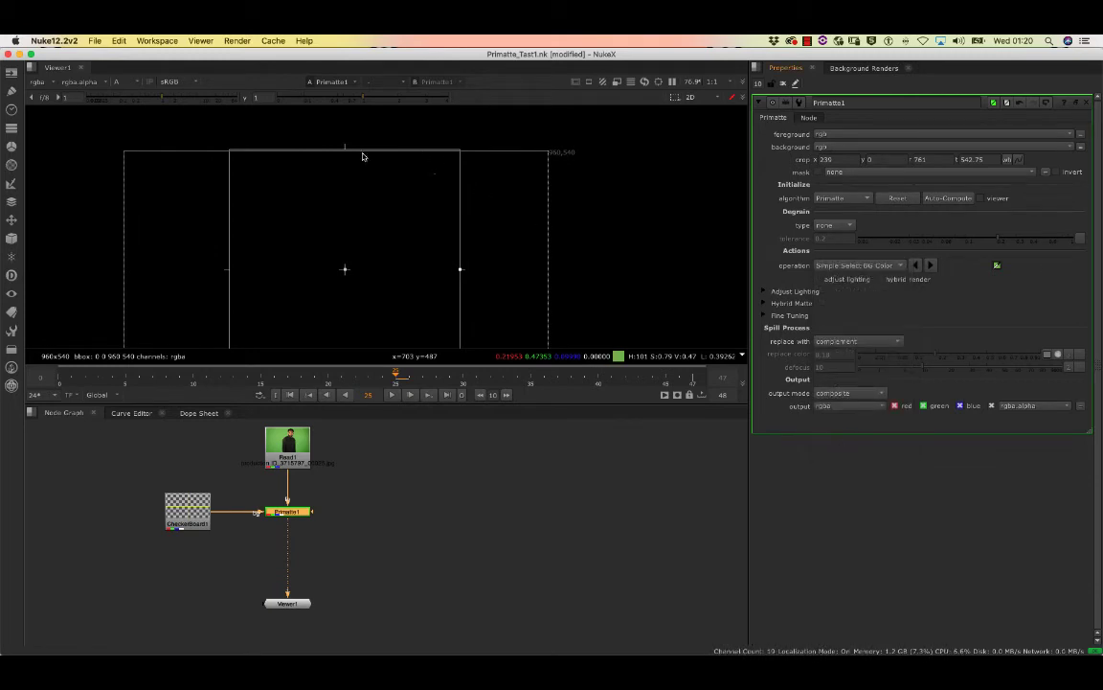
left_click(246, 162, "super")
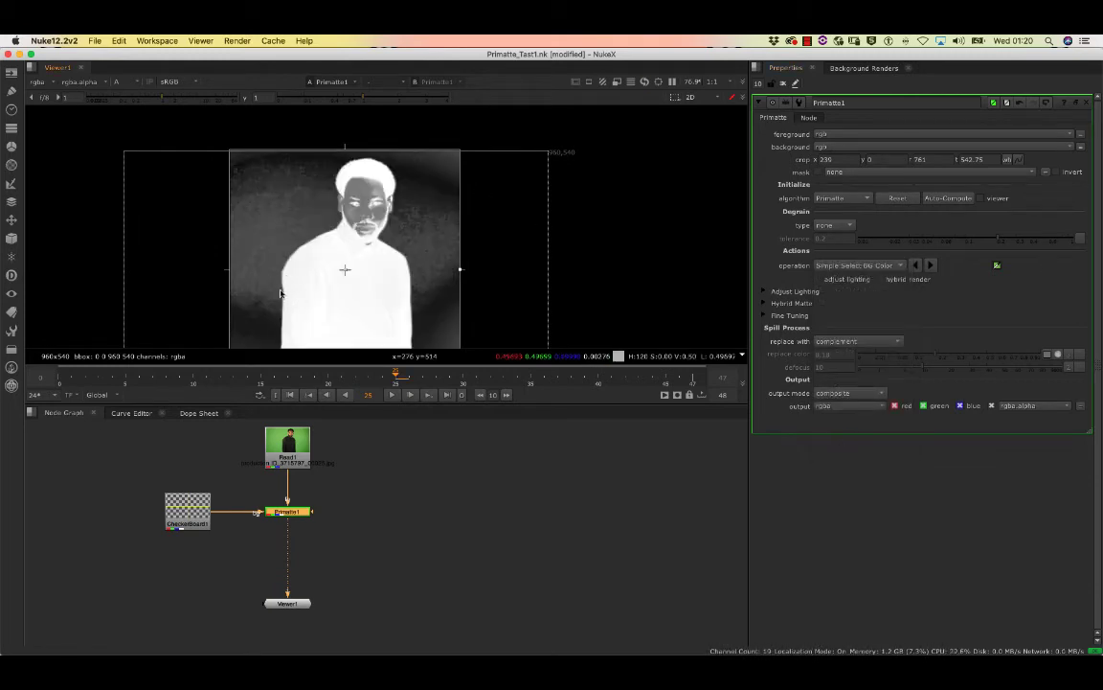
middle_click_drag(322, 246, 293, 208)
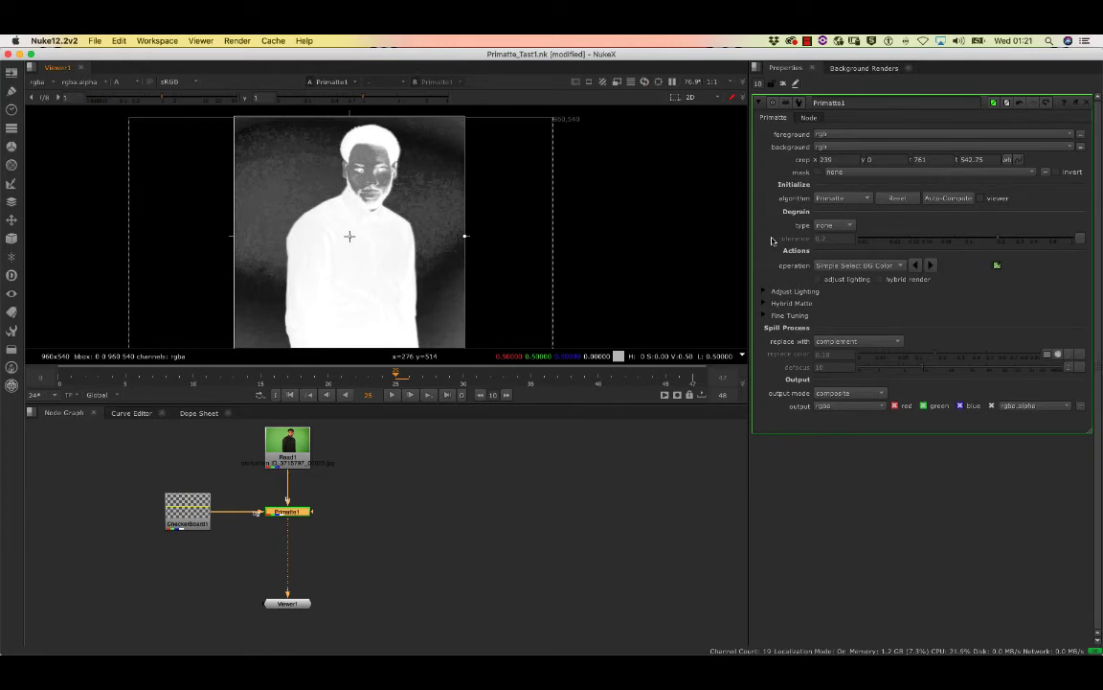
Step: Reset Primatte and sample the lower green backdrop beside the man's arm, near its right edge, with Simple Select BG Color
left_click(890, 199)
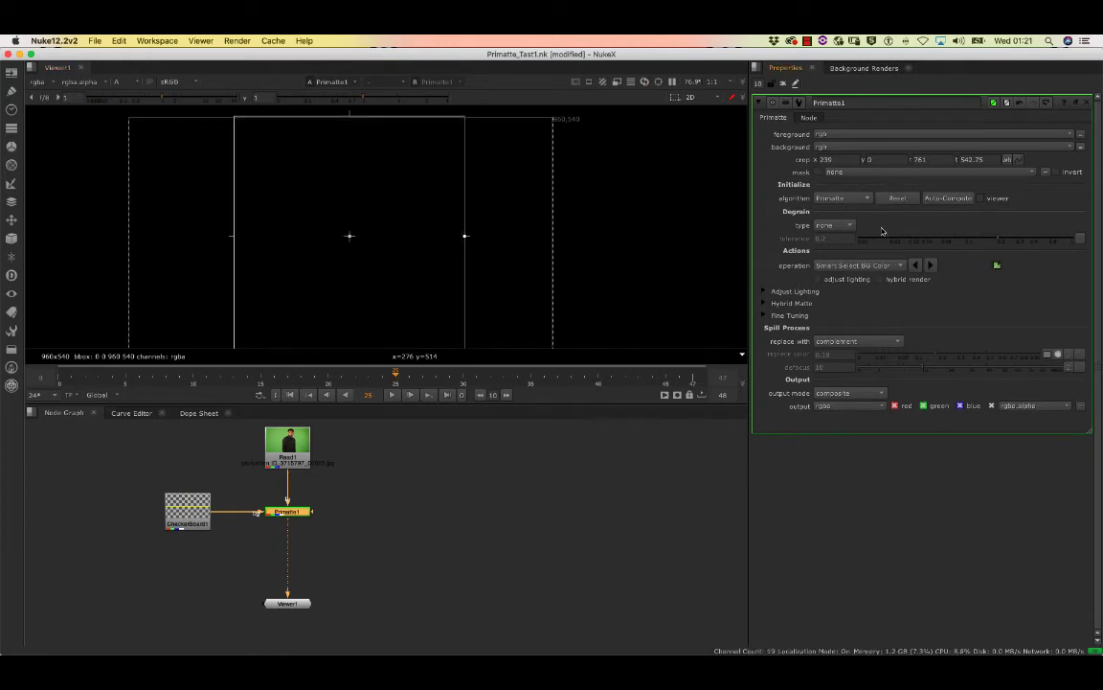
left_click(871, 266)
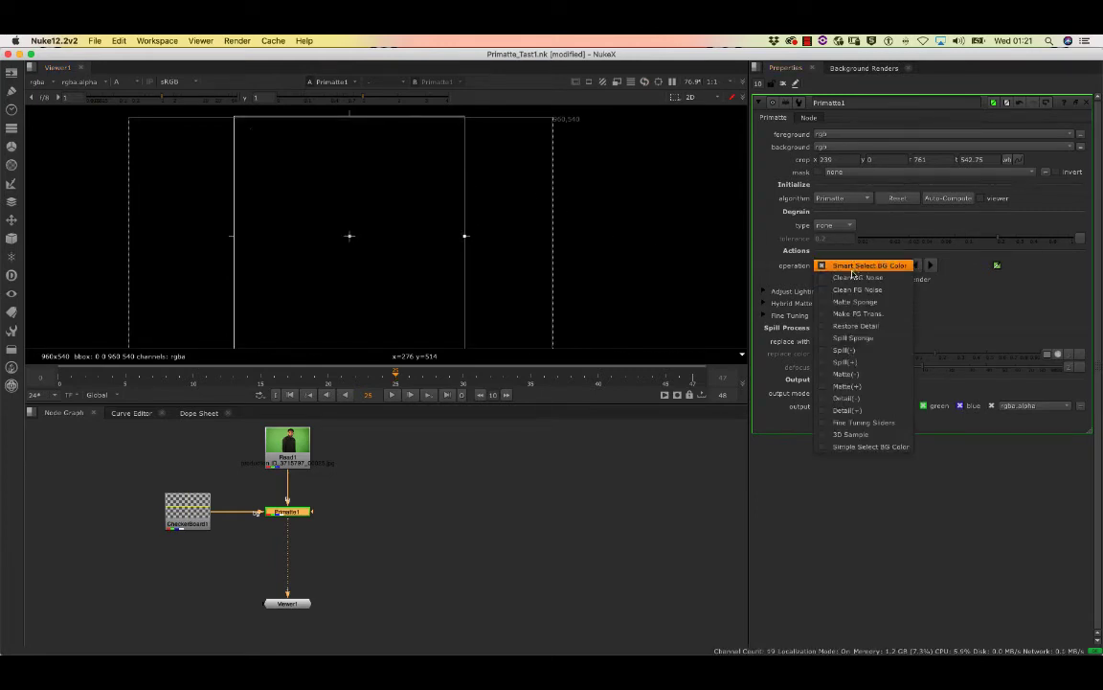
left_click(821, 448)
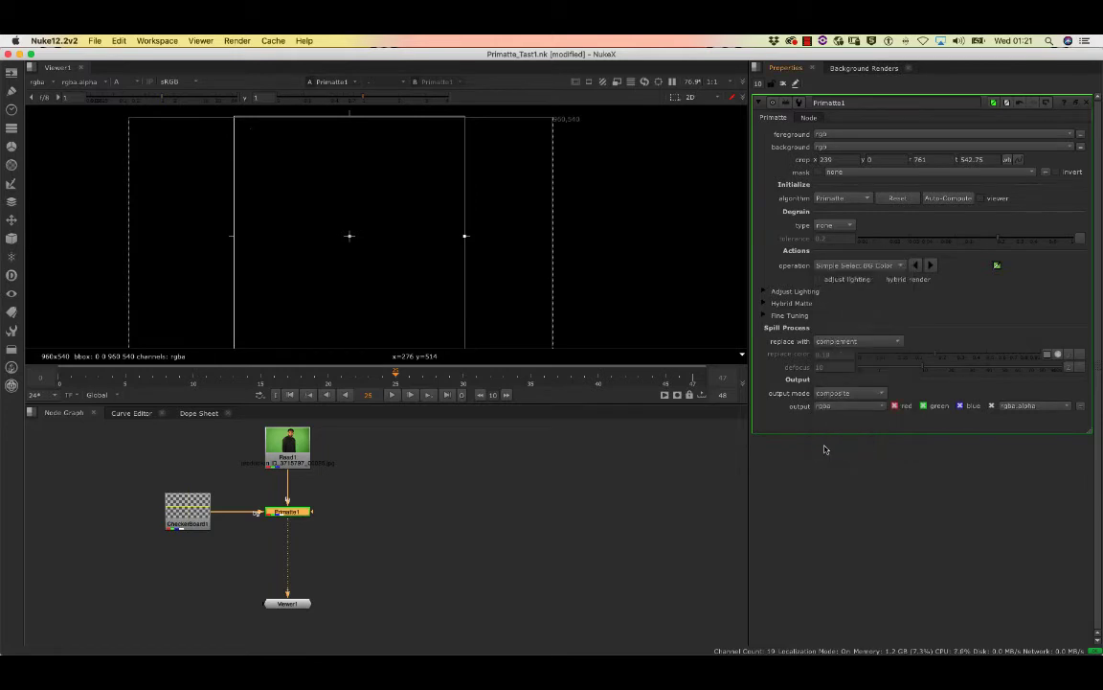
left_click(835, 267)
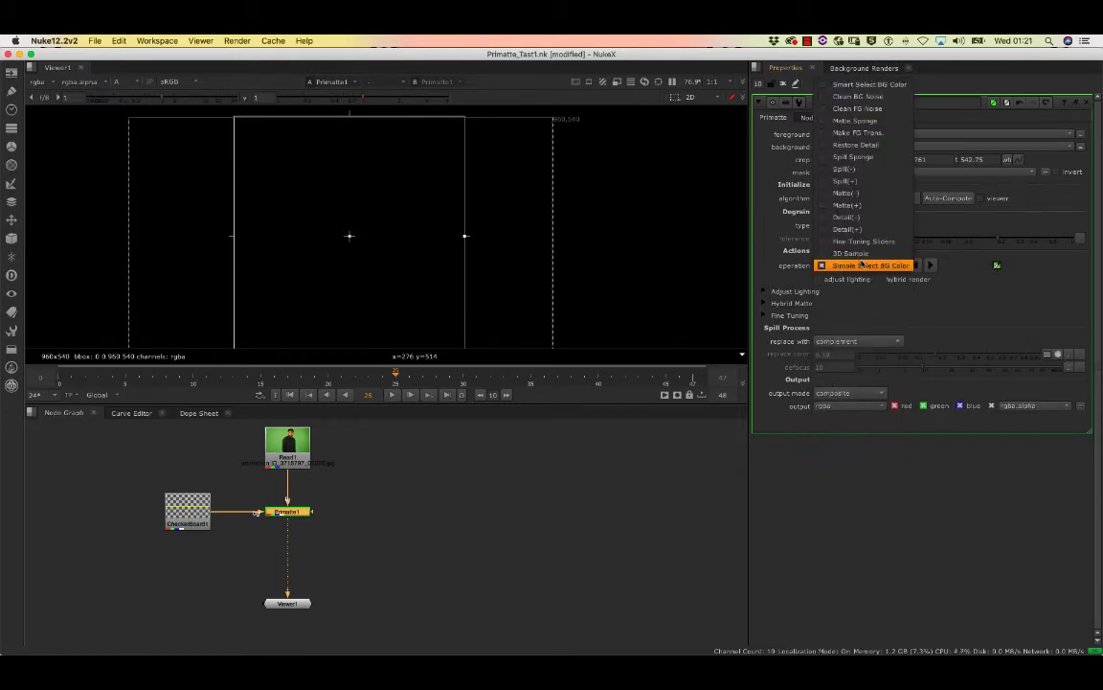
left_click(873, 267)
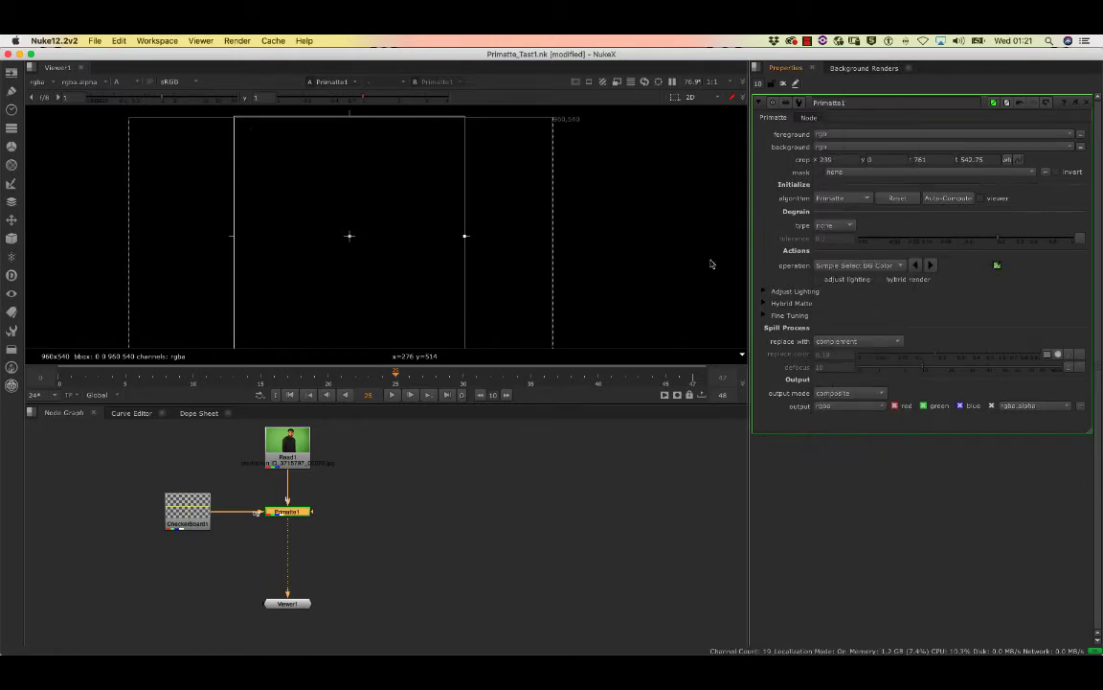
left_click(446, 304, "ctrl+shift")
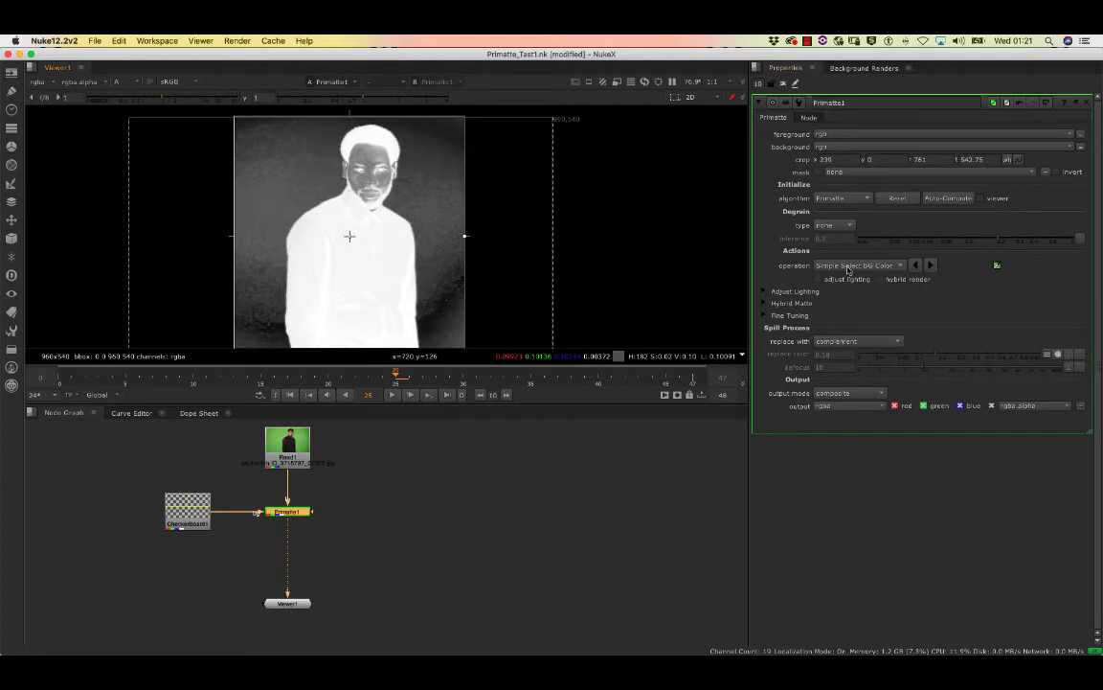
Step: Set the operation to Smart Select BG Color and sample the green backdrop near its upper-left corner
left_click(855, 265)
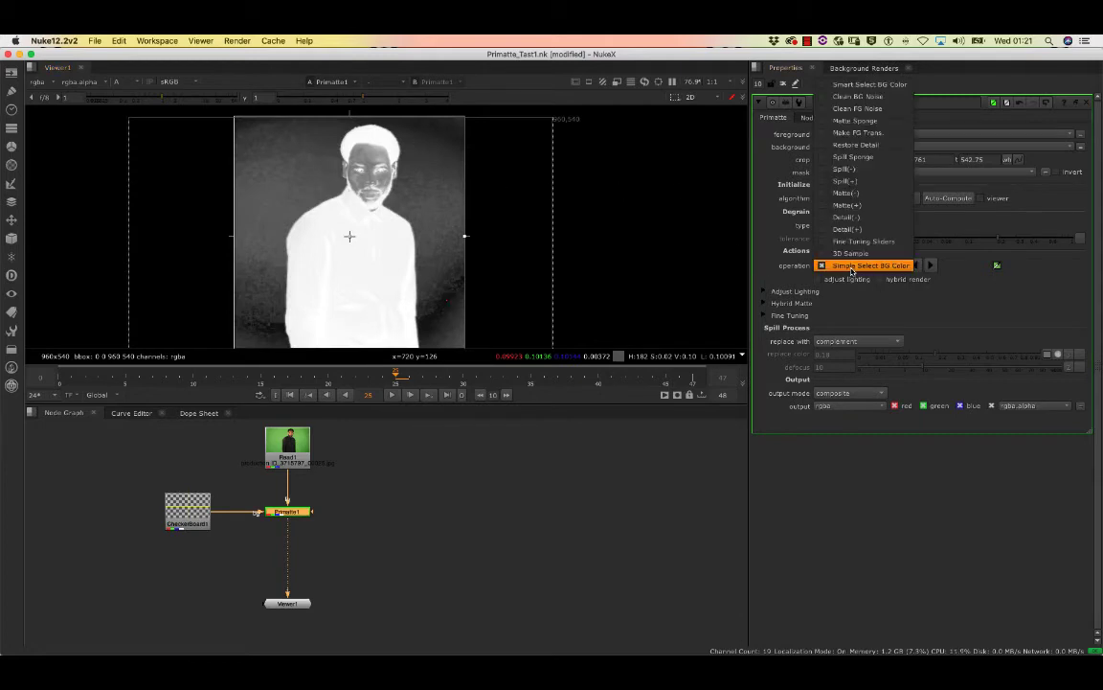
left_click(840, 86)
left_click(822, 267)
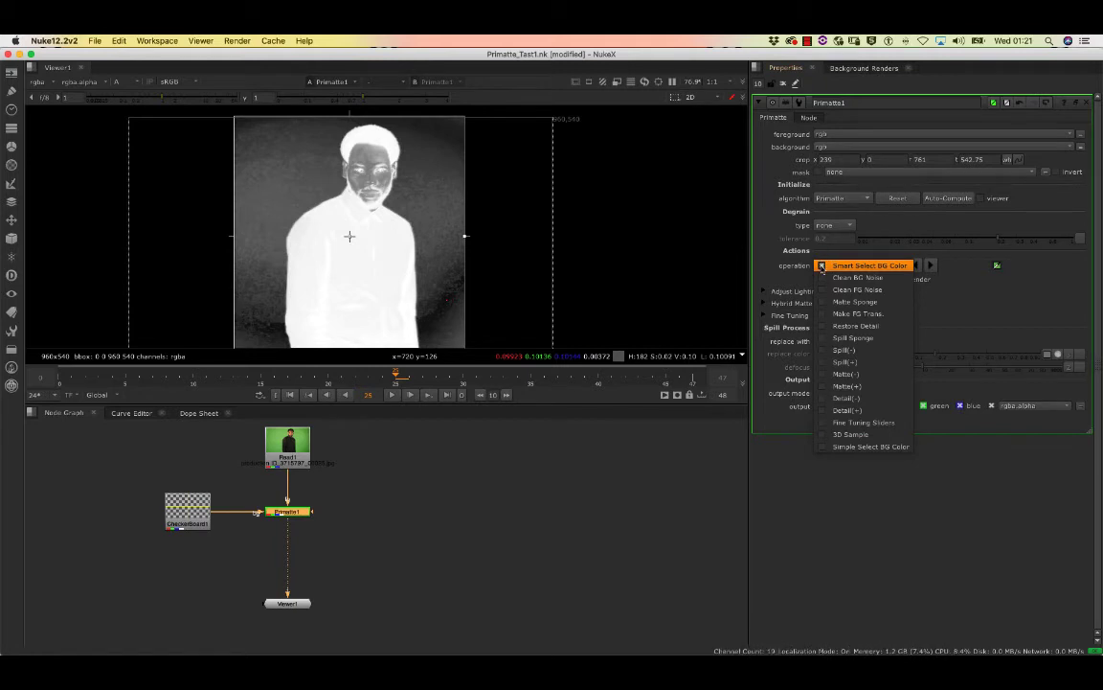
left_click(265, 141)
left_click(268, 139, "super")
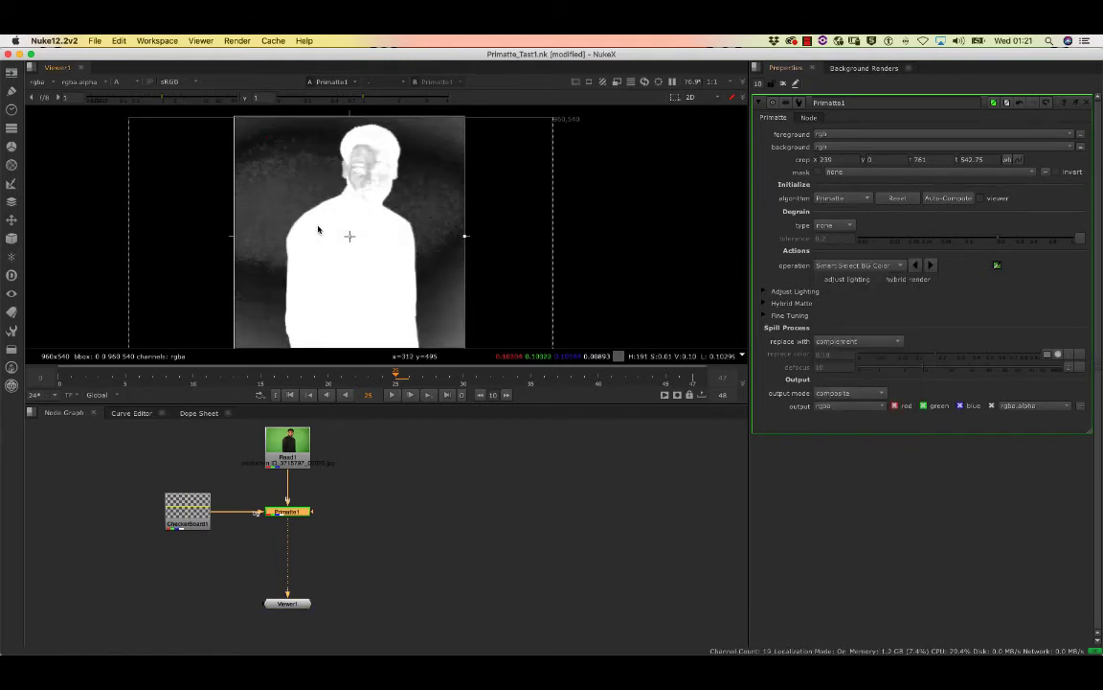
mouse_move(318, 227)
middle_mouse_down()
mouse_move(326, 183)
mouse_move(327, 235)
middle_mouse_up()
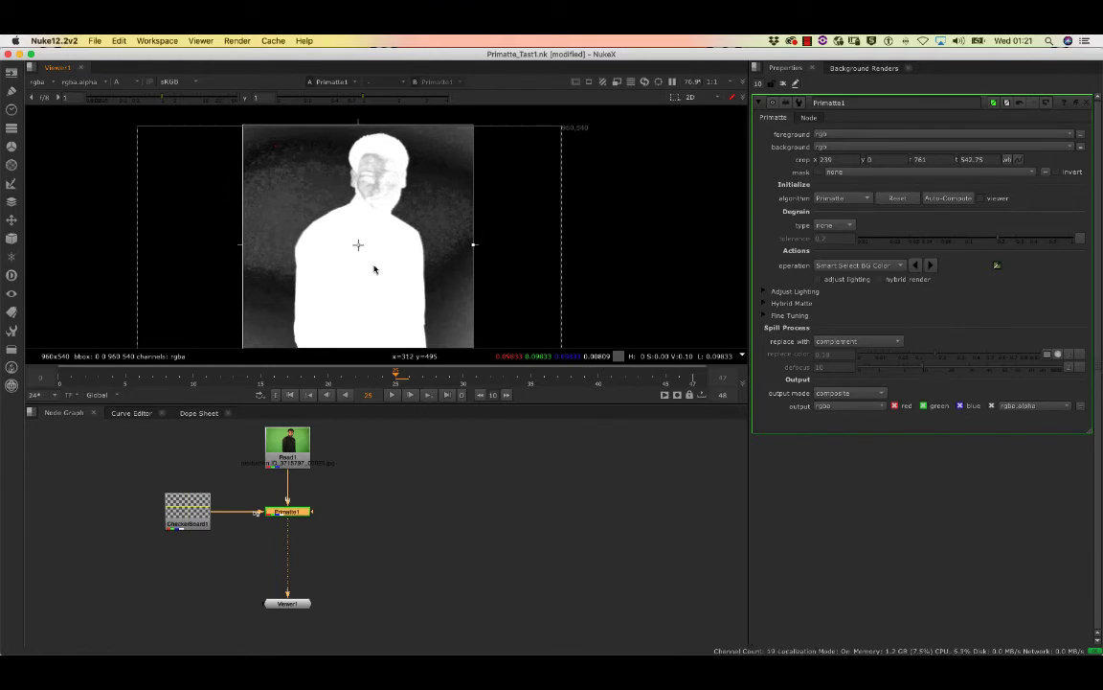
left_click(866, 267)
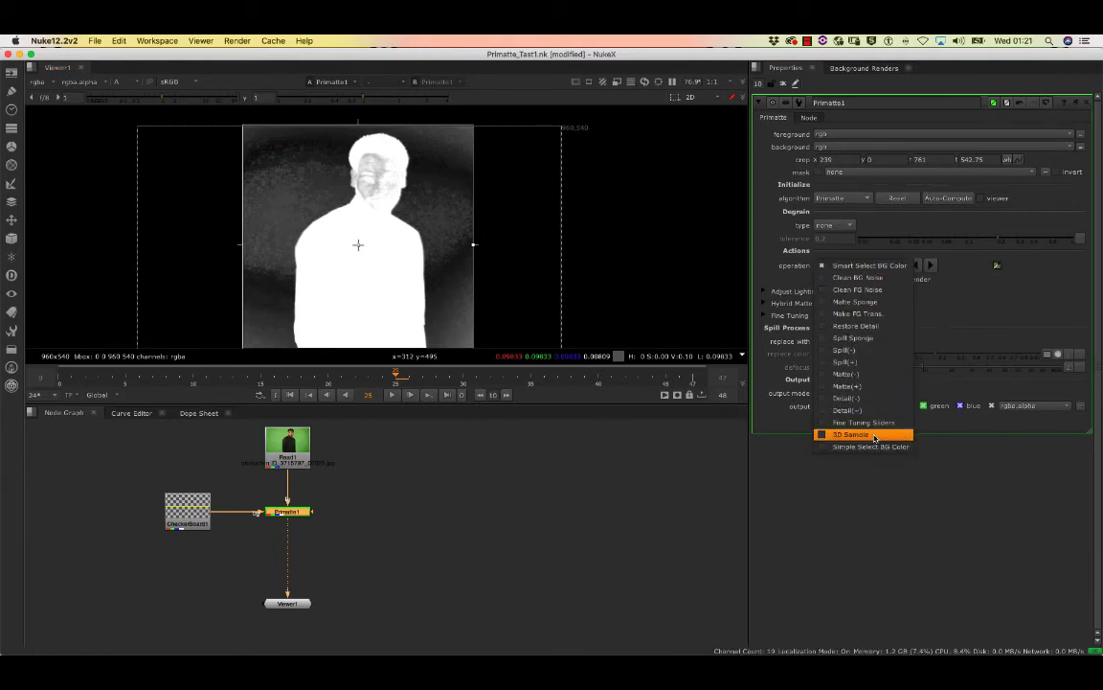
left_click(866, 266)
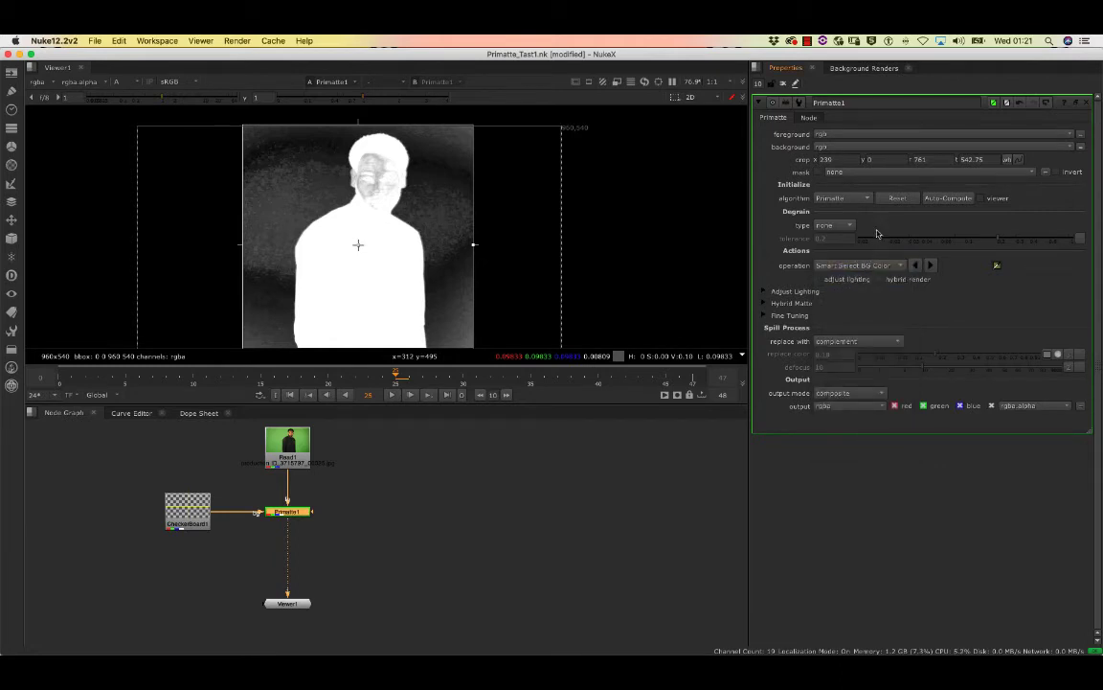
Step: Reset Primatte, view the image in full color, and set the output mode to adjust lighting FG
left_click(900, 199)
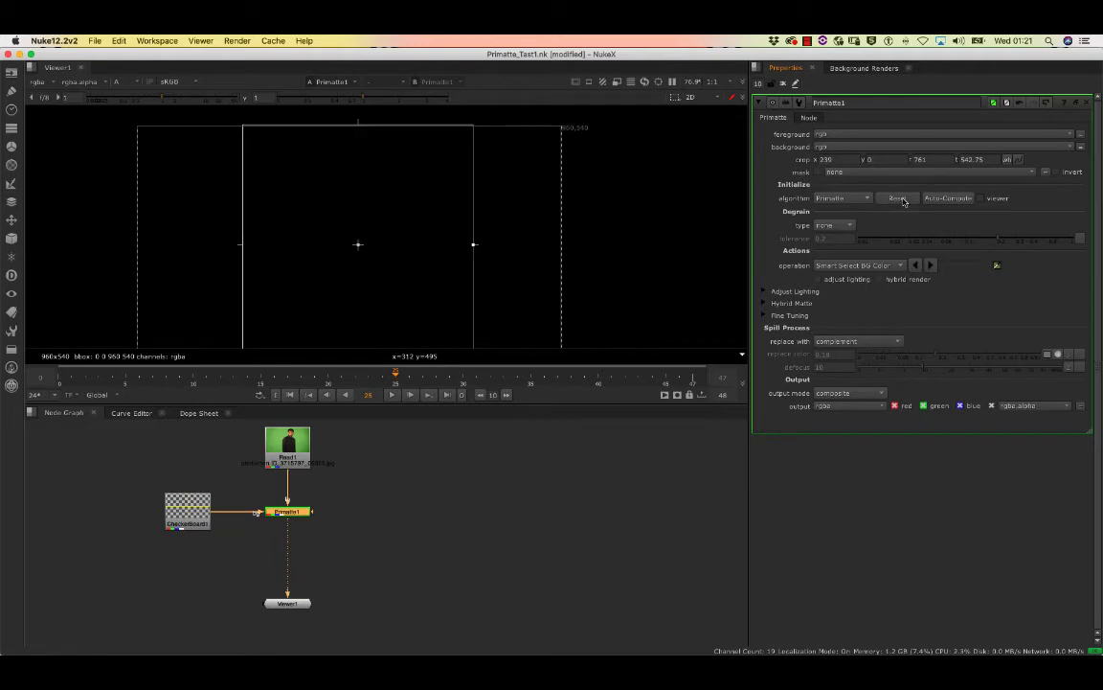
left_click(927, 198)
scroll(390, 237, "up", 2)
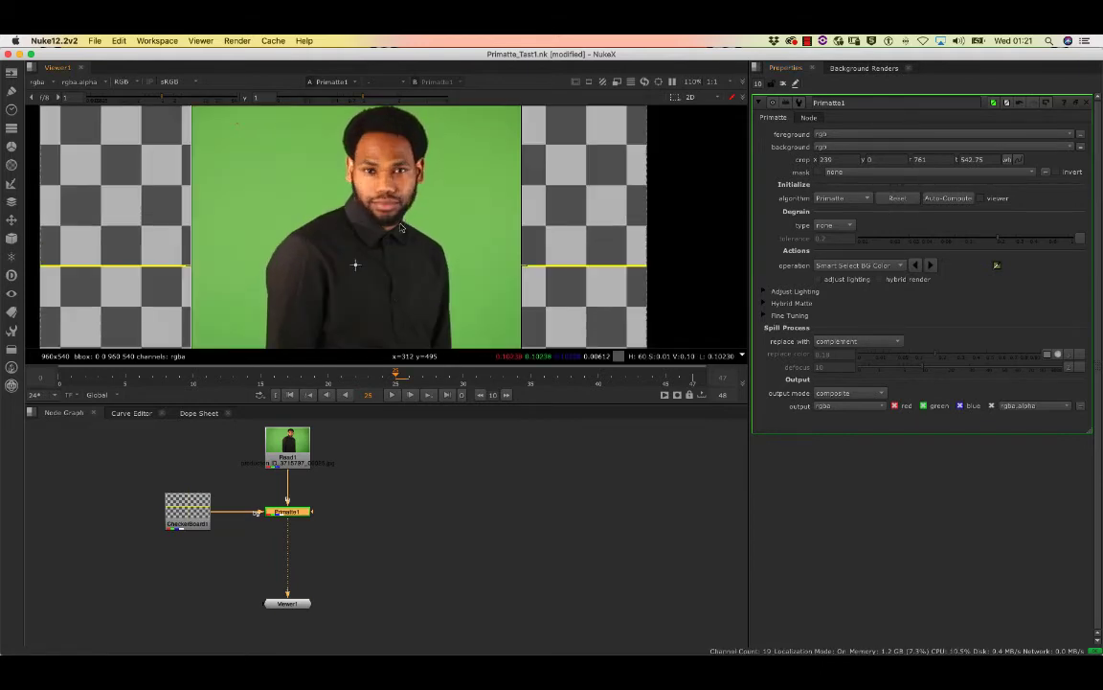
scroll(389, 238, "down", 4)
scroll(389, 239, "up", 1)
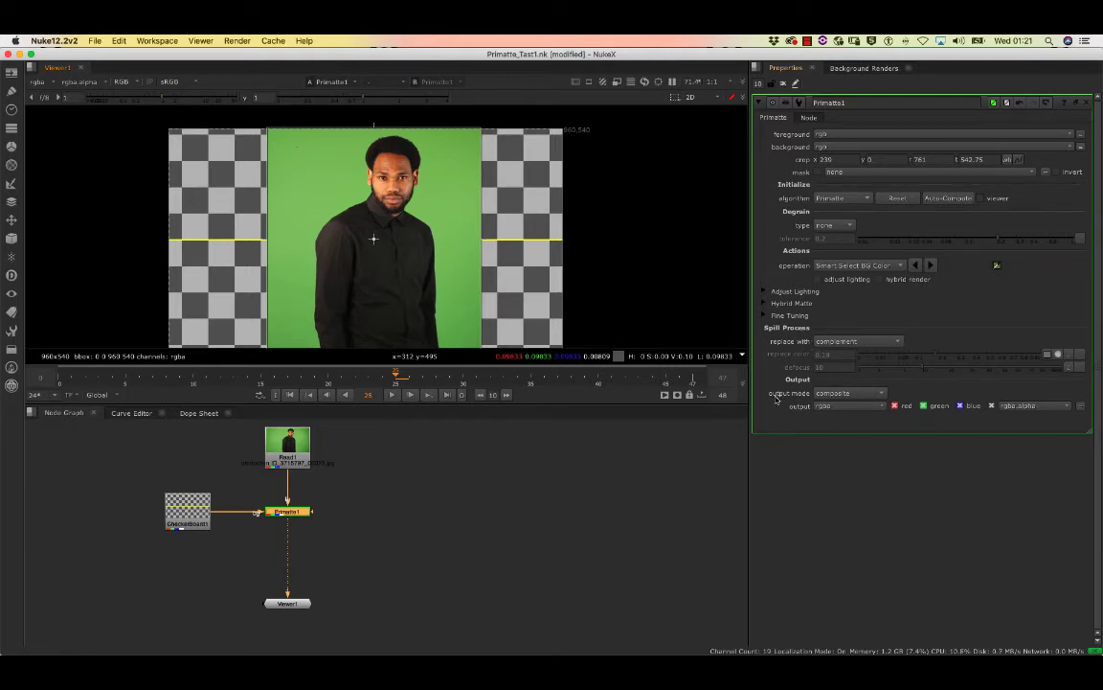
left_click(847, 395)
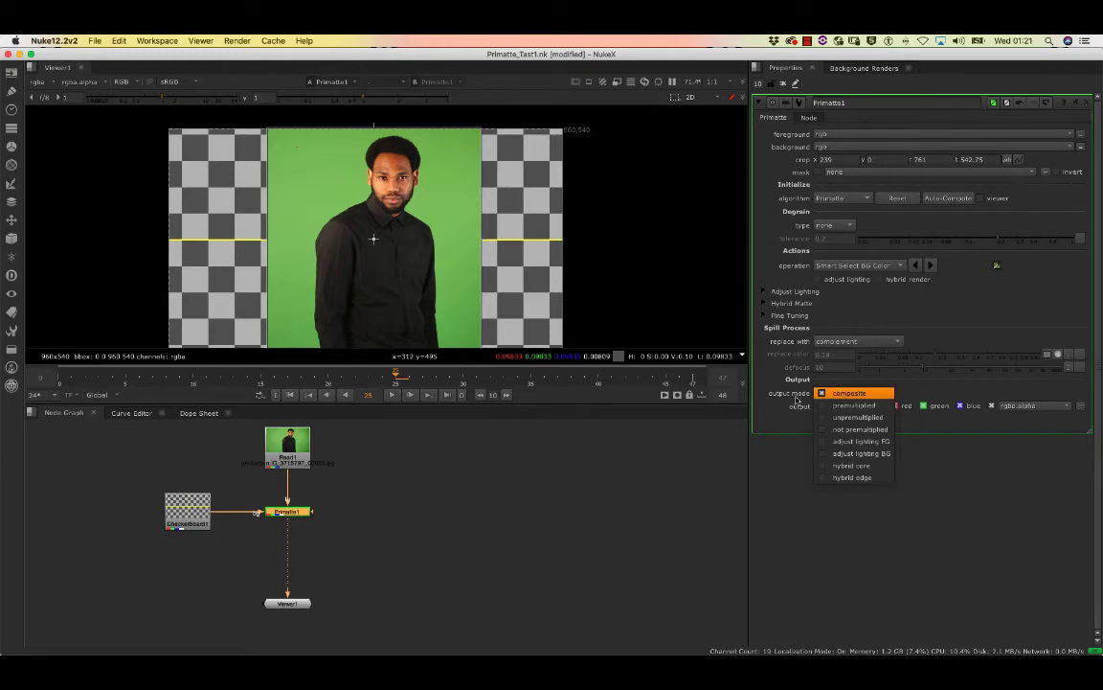
left_click(843, 442)
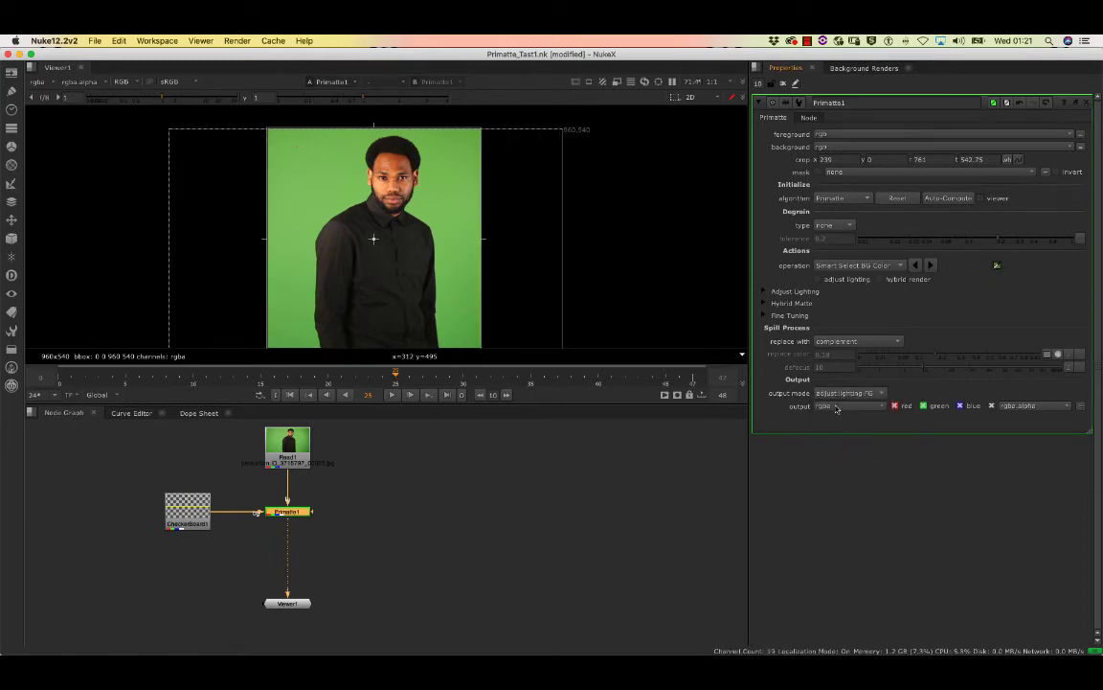
Step: Set the output mode to adjust lighting BG
left_click(847, 394)
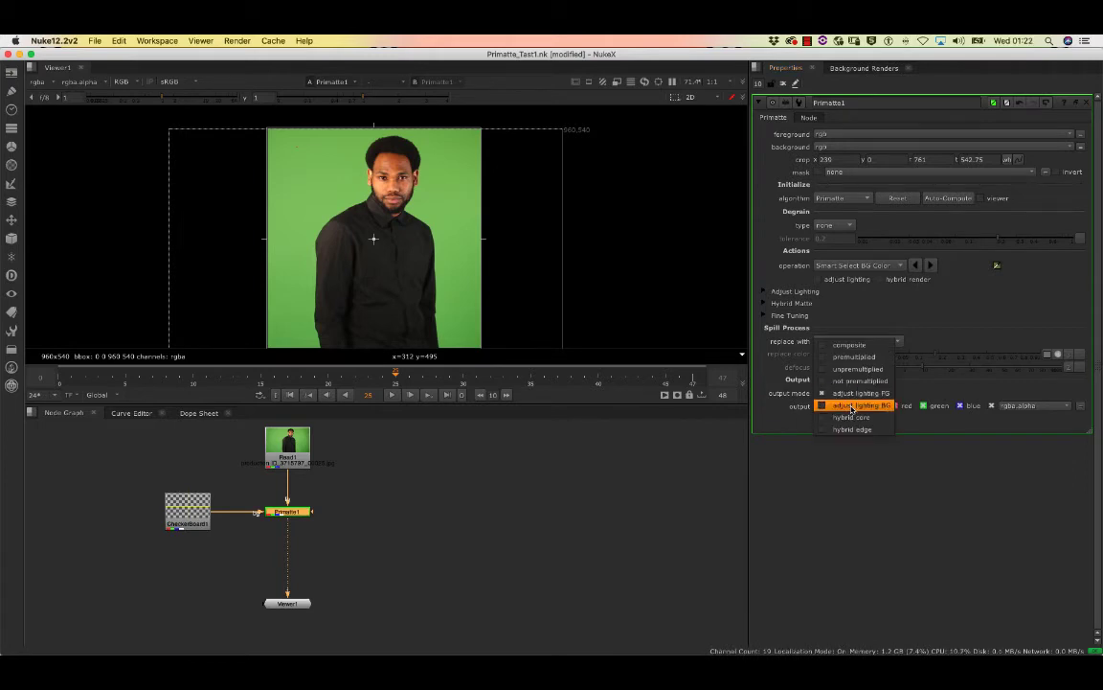
left_click(850, 406)
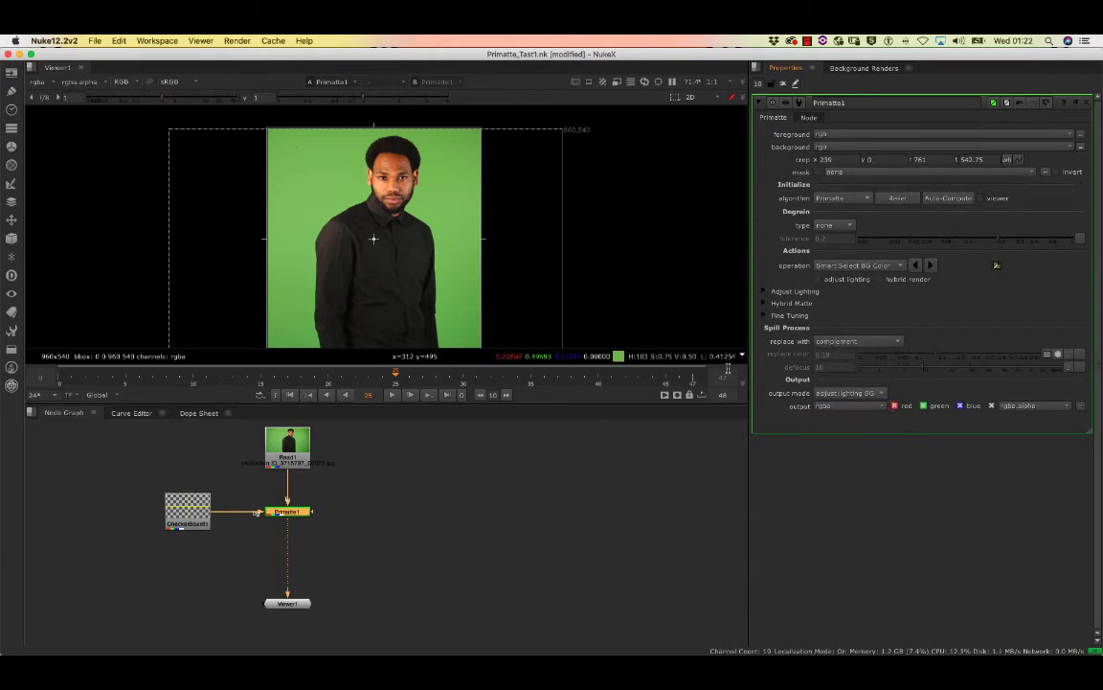
left_click(846, 394)
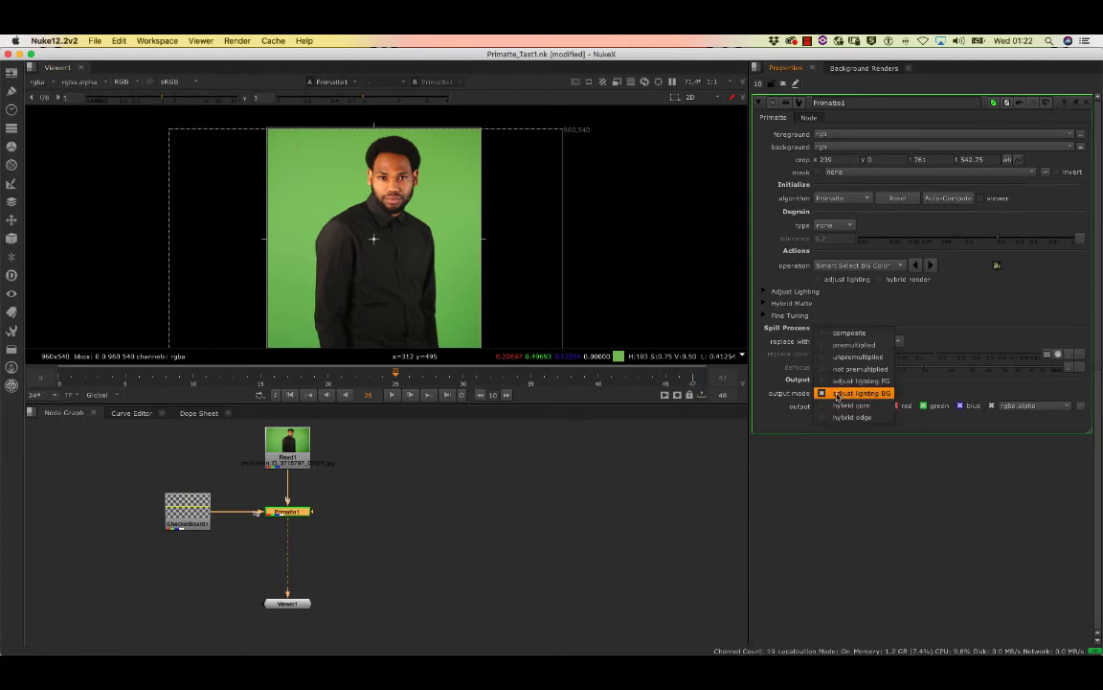
left_click(844, 392)
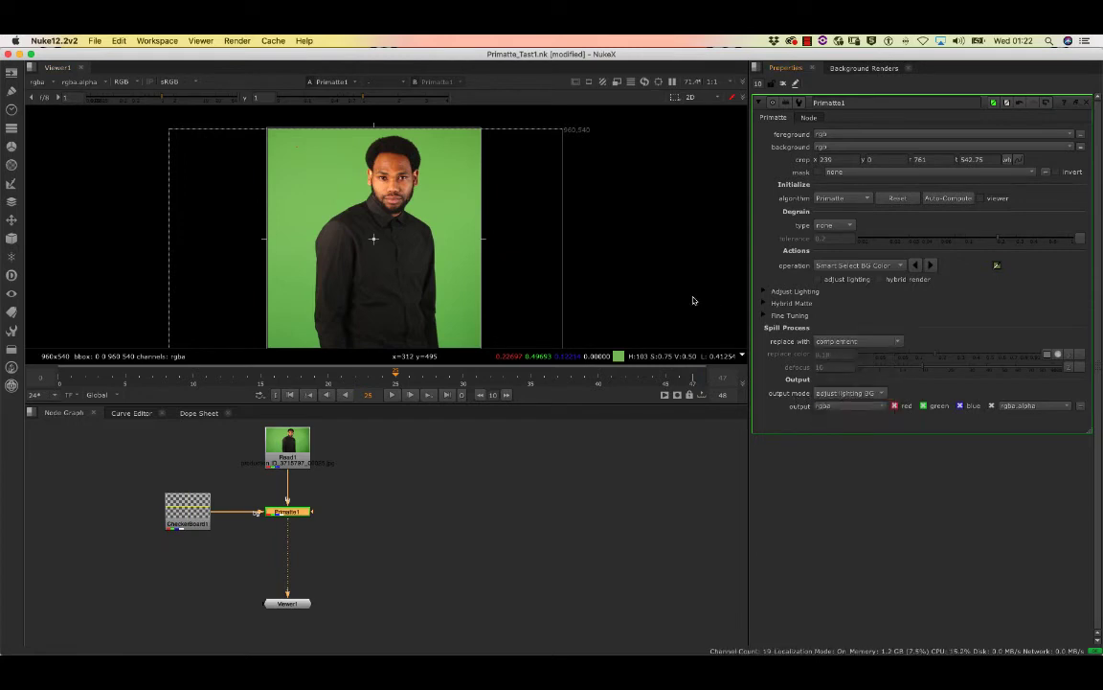
Step: Enable adjust lighting and examine how evenly the green backdrop around the man is lit
left_click(819, 280)
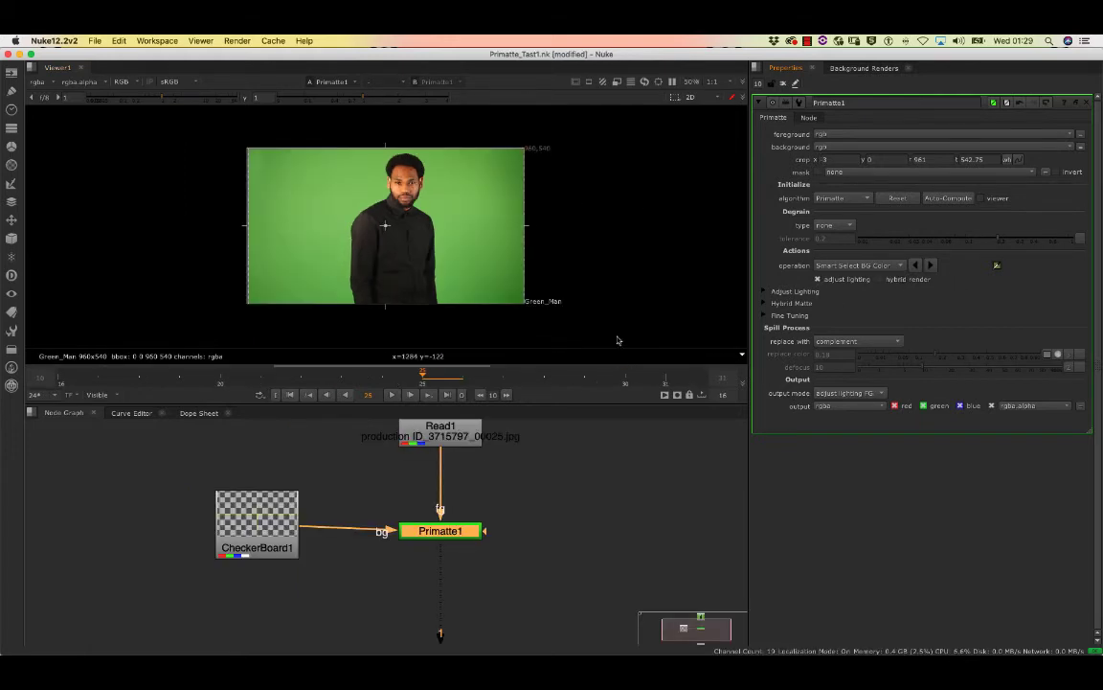
scroll(474, 312, "down", 1)
scroll(493, 298, "up", 4)
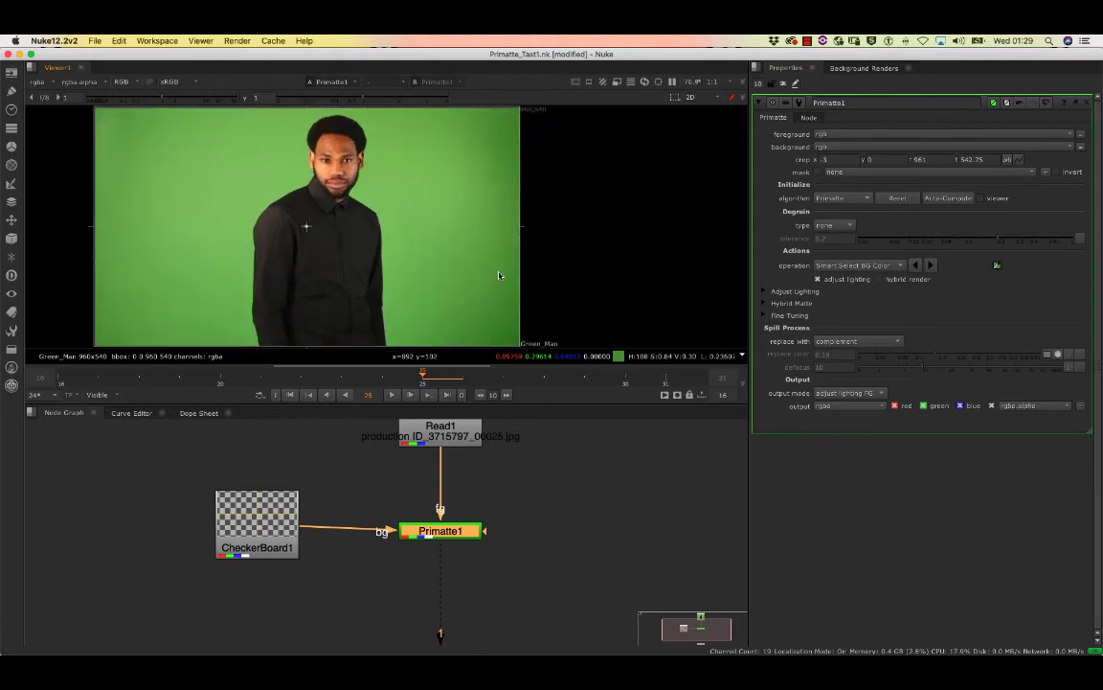
middle_click_drag(500, 267, 522, 296)
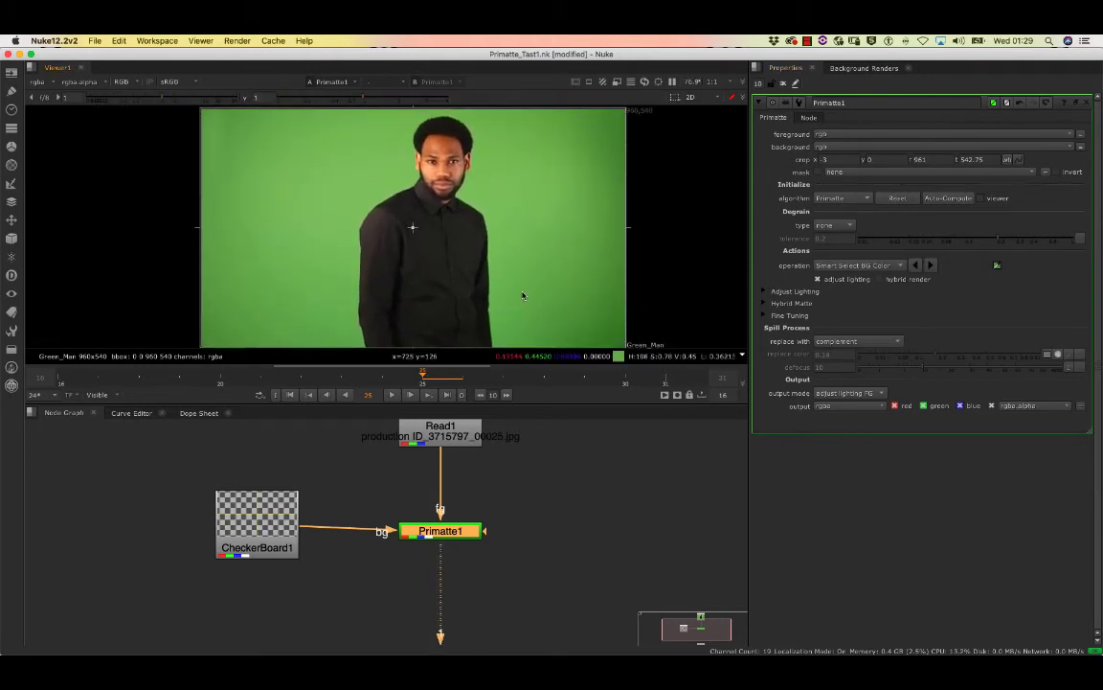
scroll(520, 300, "down", 2)
scroll(520, 300, "up", 2)
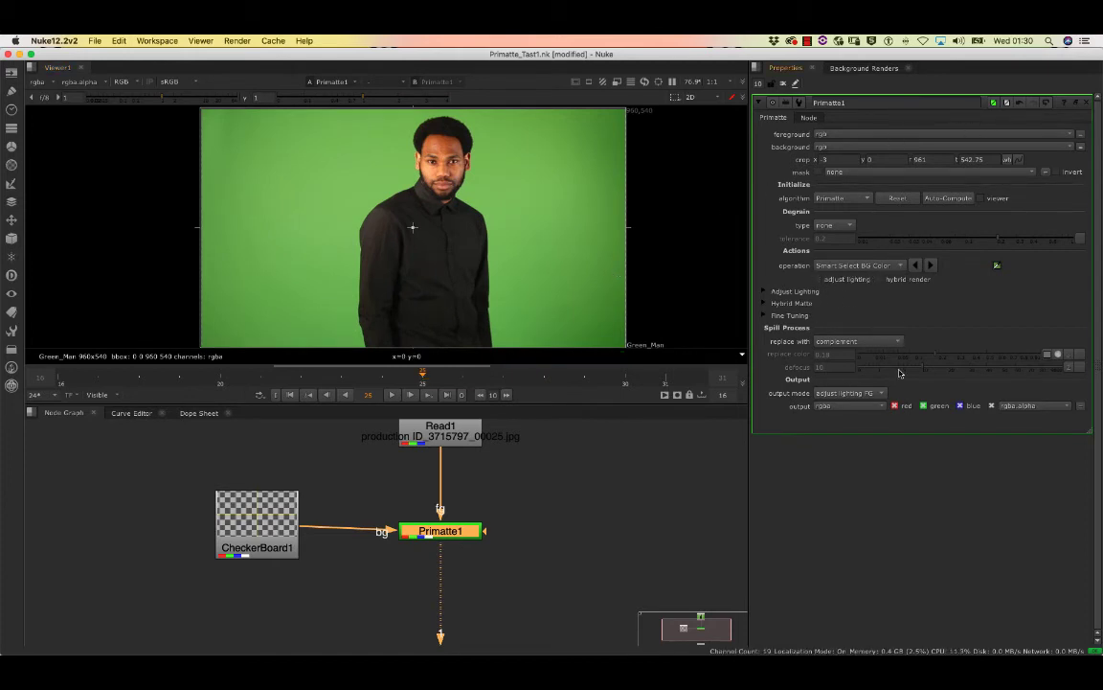
Step: Keep adjust lighting FG as the output mode and turn on adjust lighting for the uneven green backdrop
left_click(840, 392)
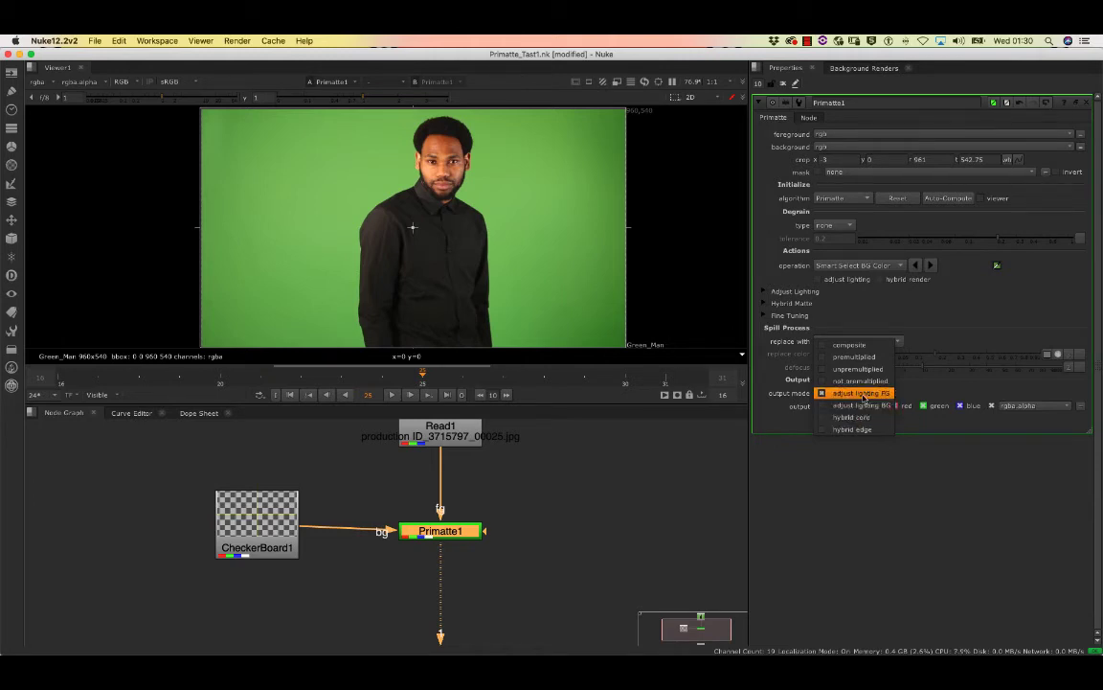
left_click(860, 393)
scroll(514, 269, "up", 2)
scroll(507, 282, "down", 4)
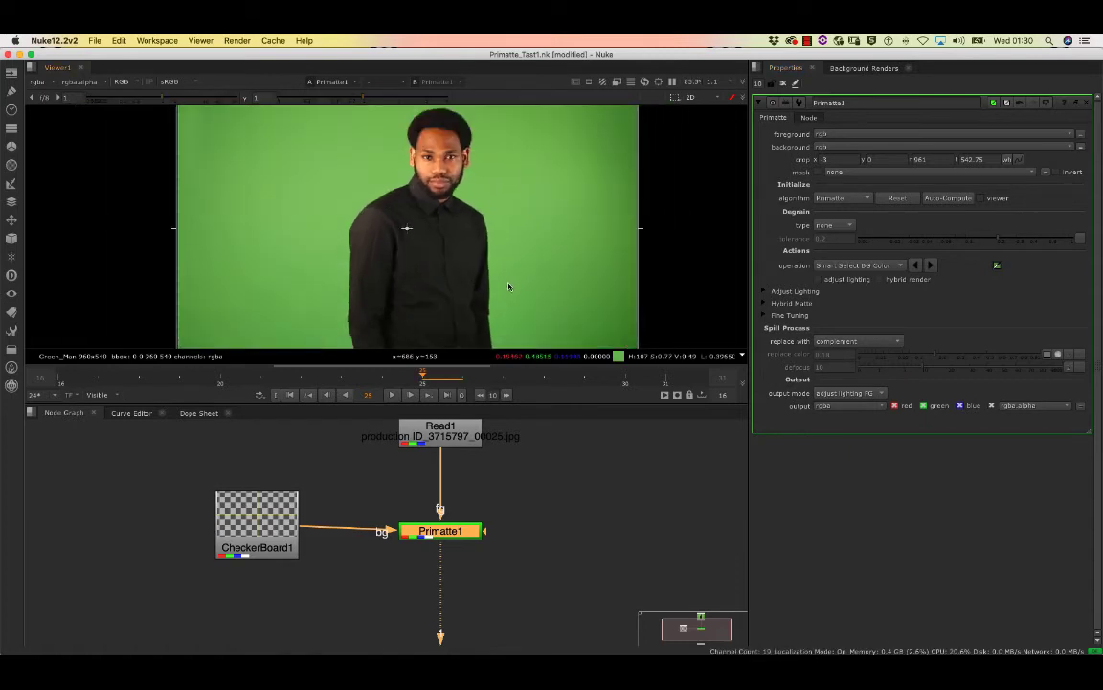
left_click(818, 279)
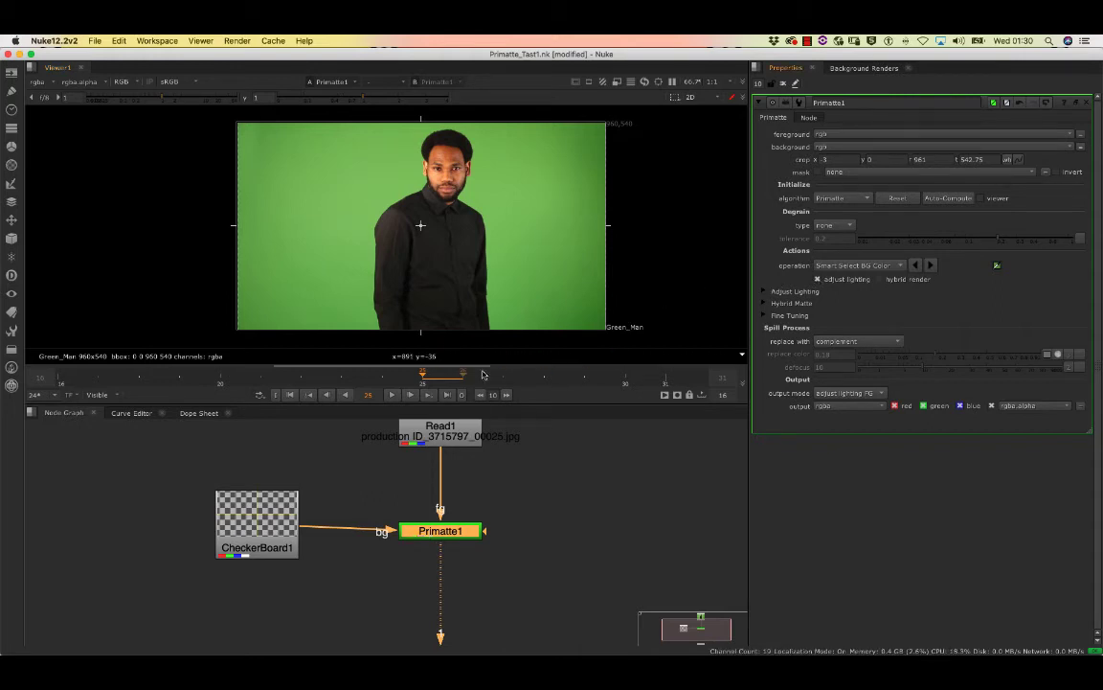
scroll(537, 161, "up", 1)
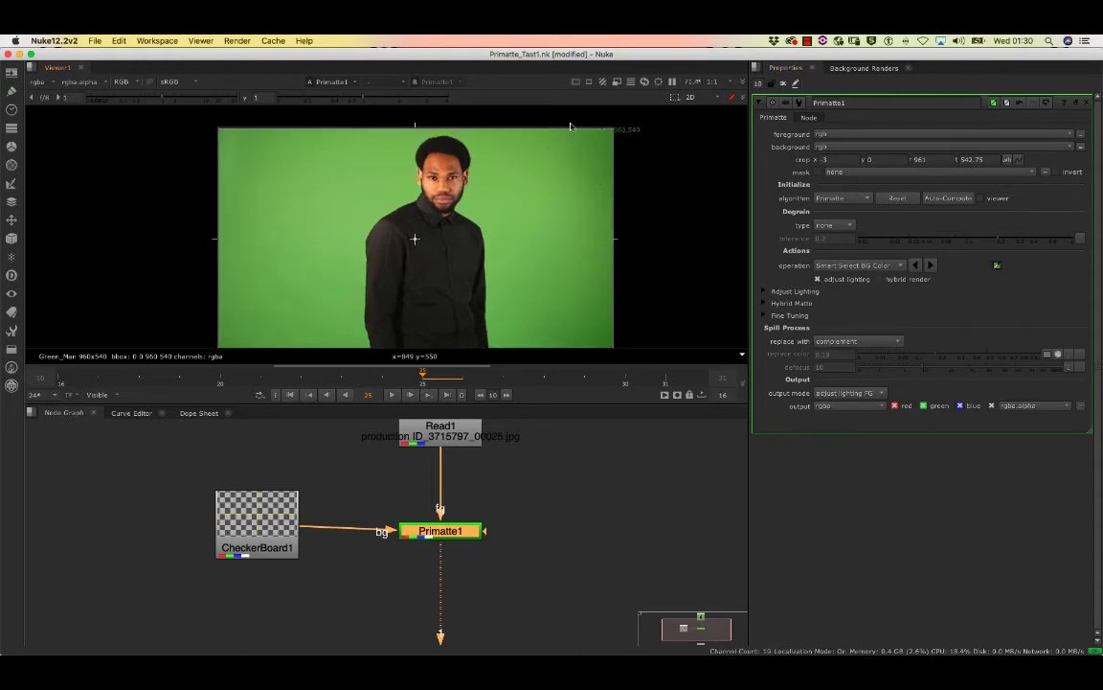
Step: Run Auto-Compute to even out the green backdrop, and repeat it after a reset to compare the lighting
left_click(948, 199)
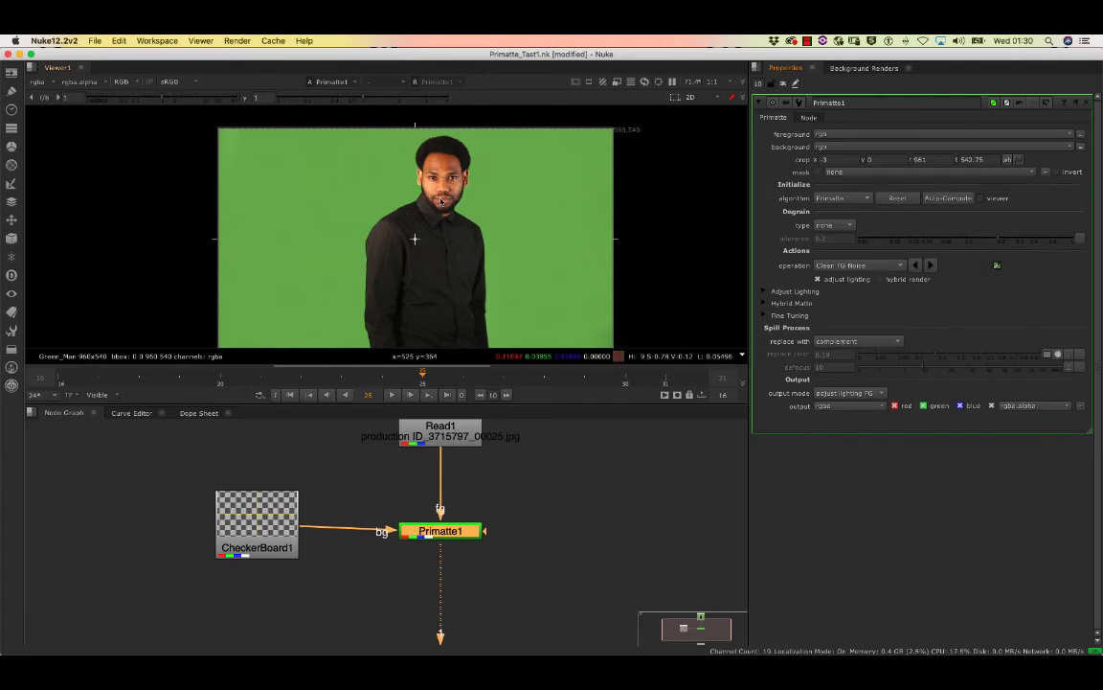
left_click(946, 198)
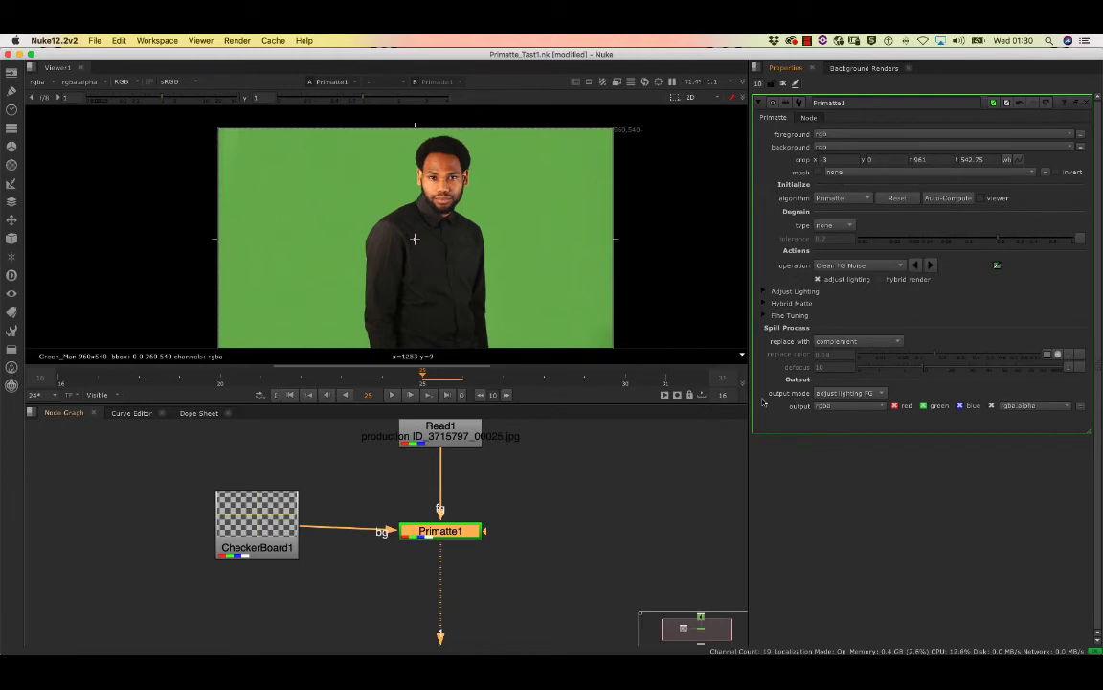
left_click(897, 198)
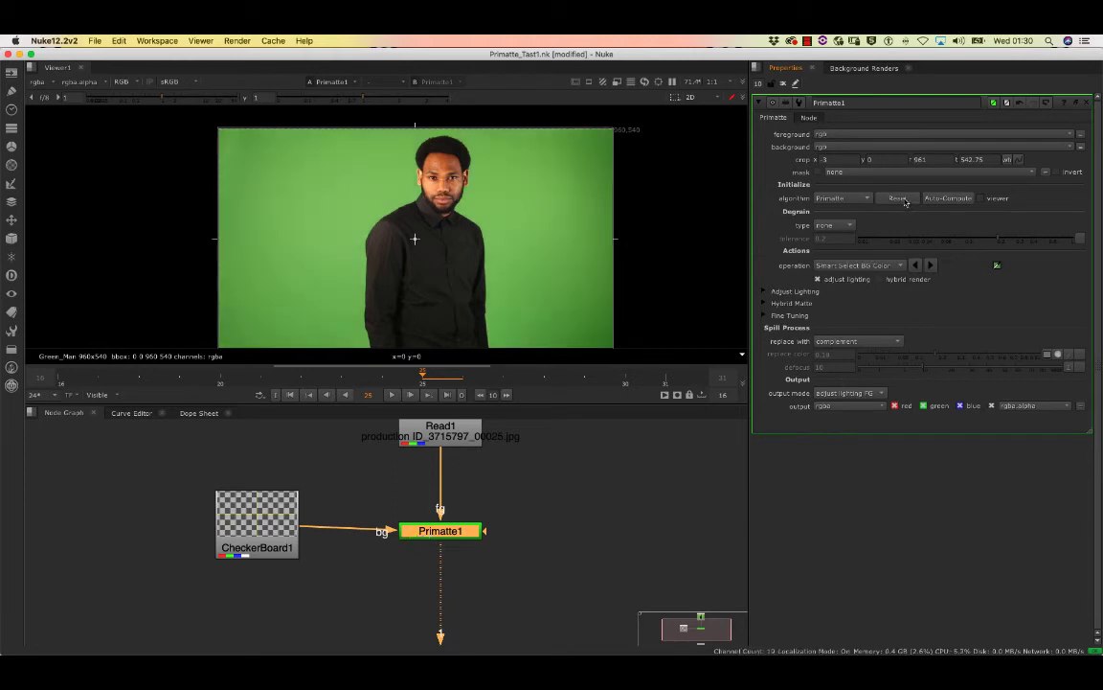
left_click(944, 198)
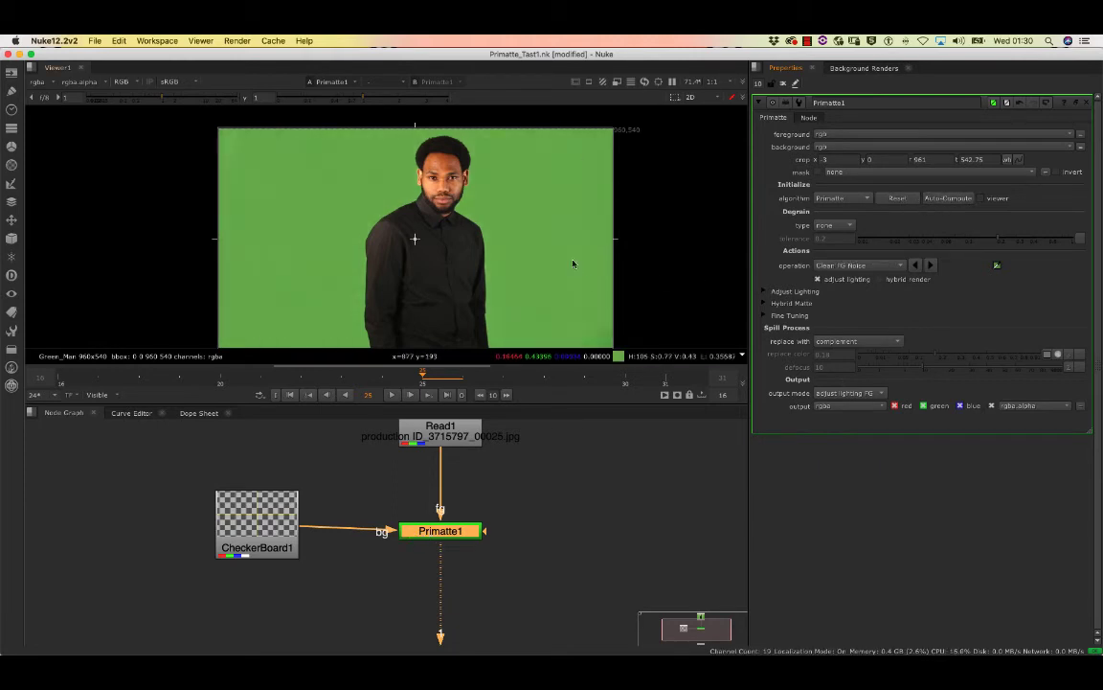
scroll(575, 230, "up", 2)
scroll(574, 225, "down", 3)
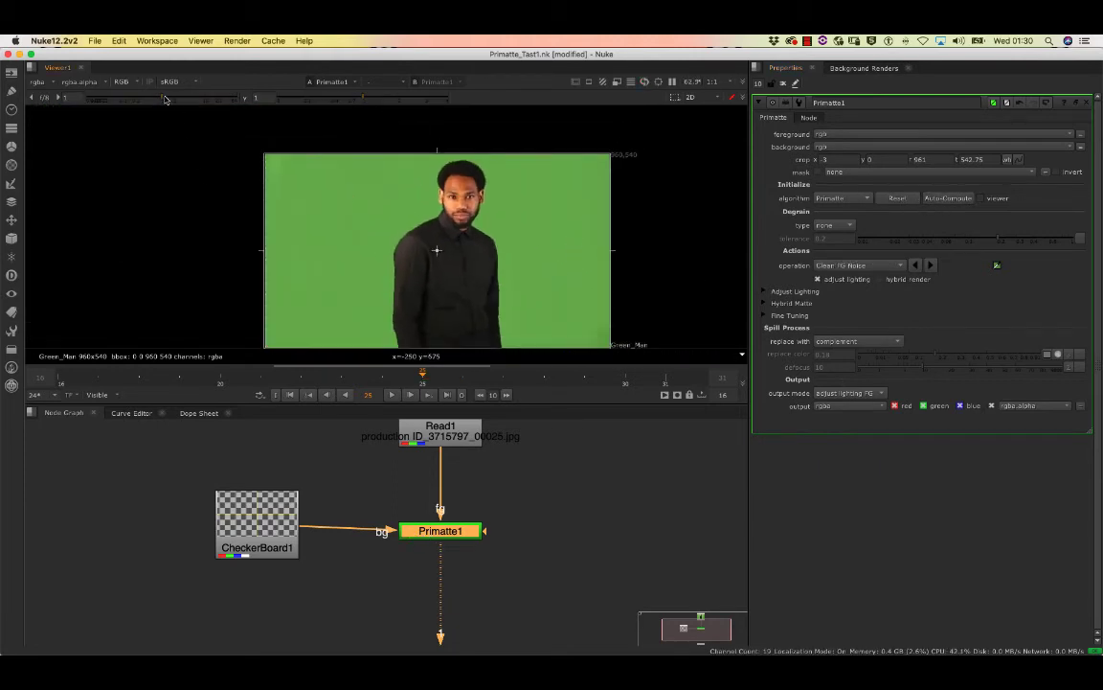
Step: Lower the viewer gain to 0.54 and gamma to 0.66, and reset Primatte to expose the uneven backdrop
mouse_move(165, 93)
left_mouse_down()
mouse_move(177, 97)
mouse_move(150, 105)
left_mouse_up()
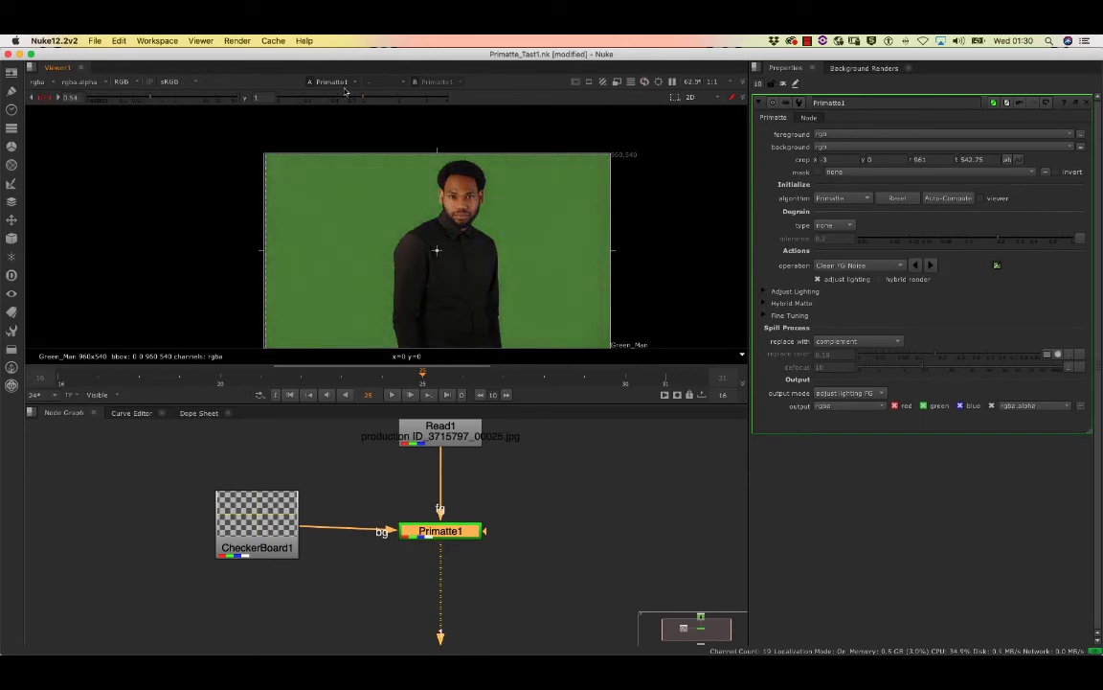
mouse_move(364, 99)
left_mouse_down()
mouse_move(347, 88)
mouse_move(335, 108)
mouse_move(348, 108)
left_mouse_up()
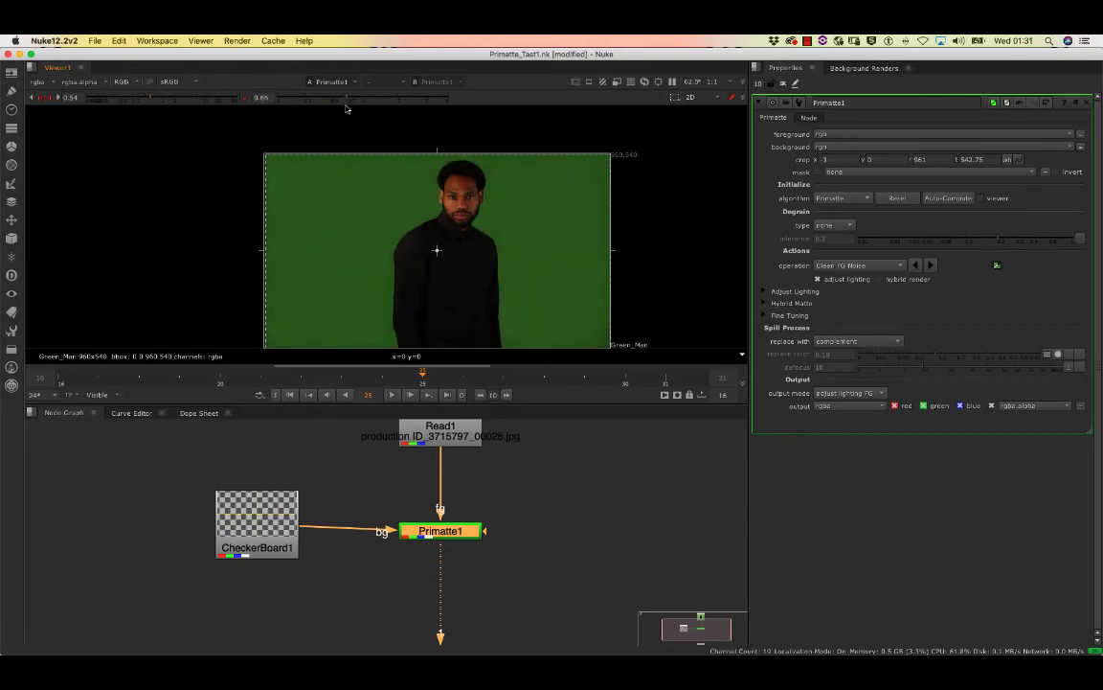
left_click(906, 198)
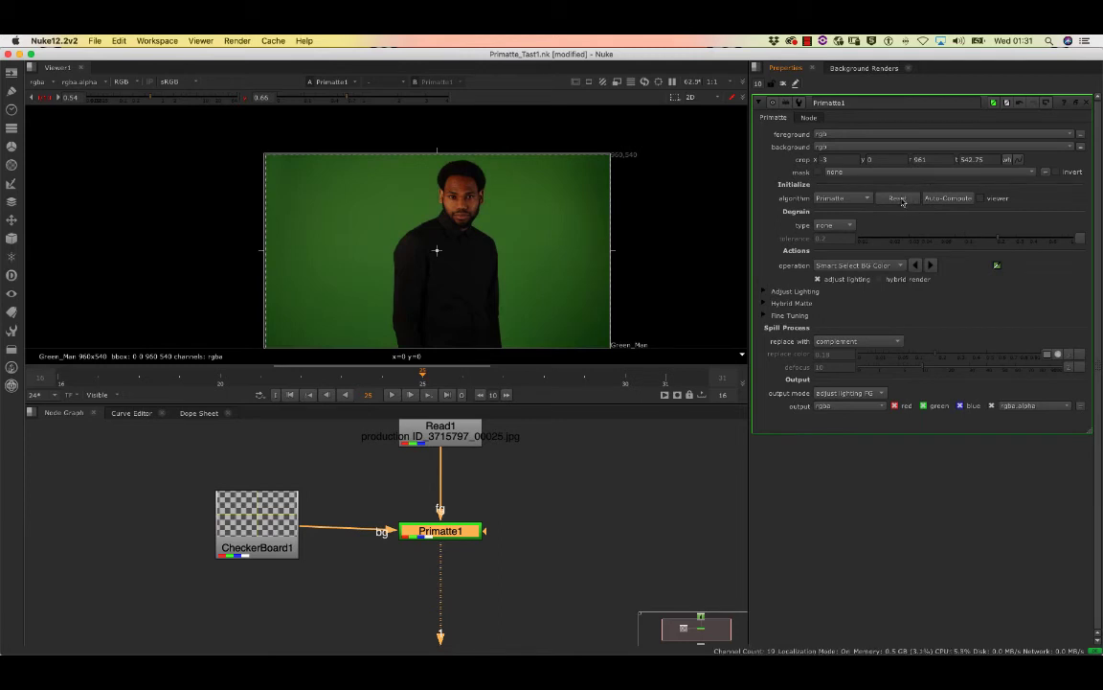
Step: Restore the viewer gain to 1 and lower the viewer gamma to 0.3 to exaggerate the backdrop's lighting differences
mouse_move(329, 97)
left_mouse_down()
mouse_move(317, 93)
mouse_move(333, 103)
left_mouse_up()
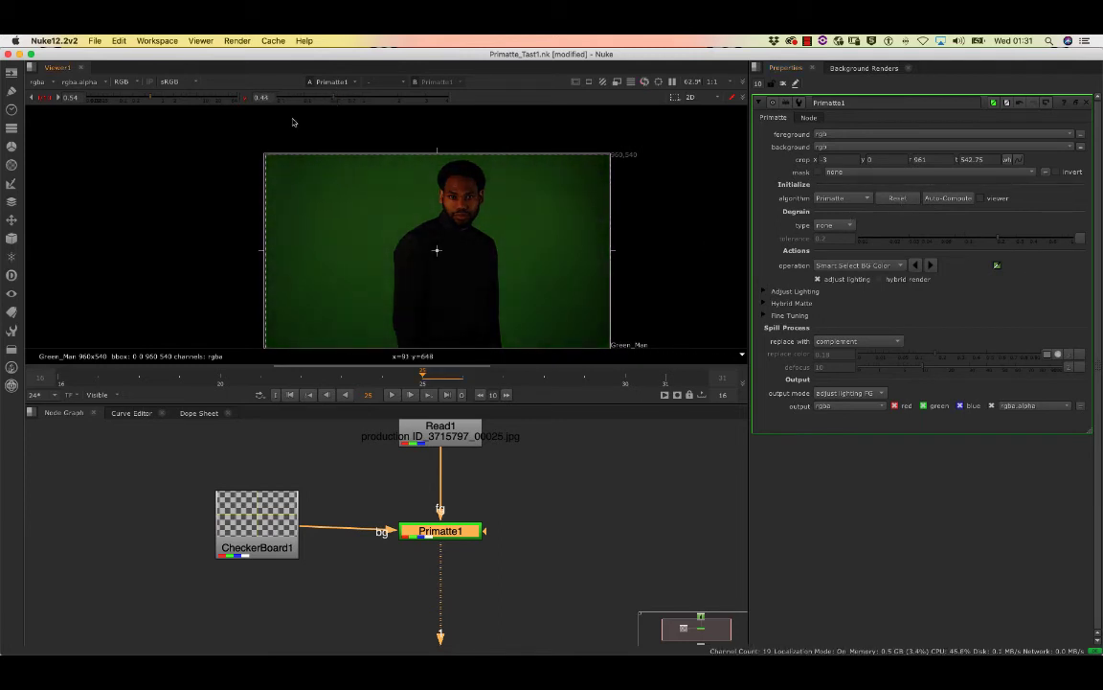
left_click_drag(150, 98, 162, 93)
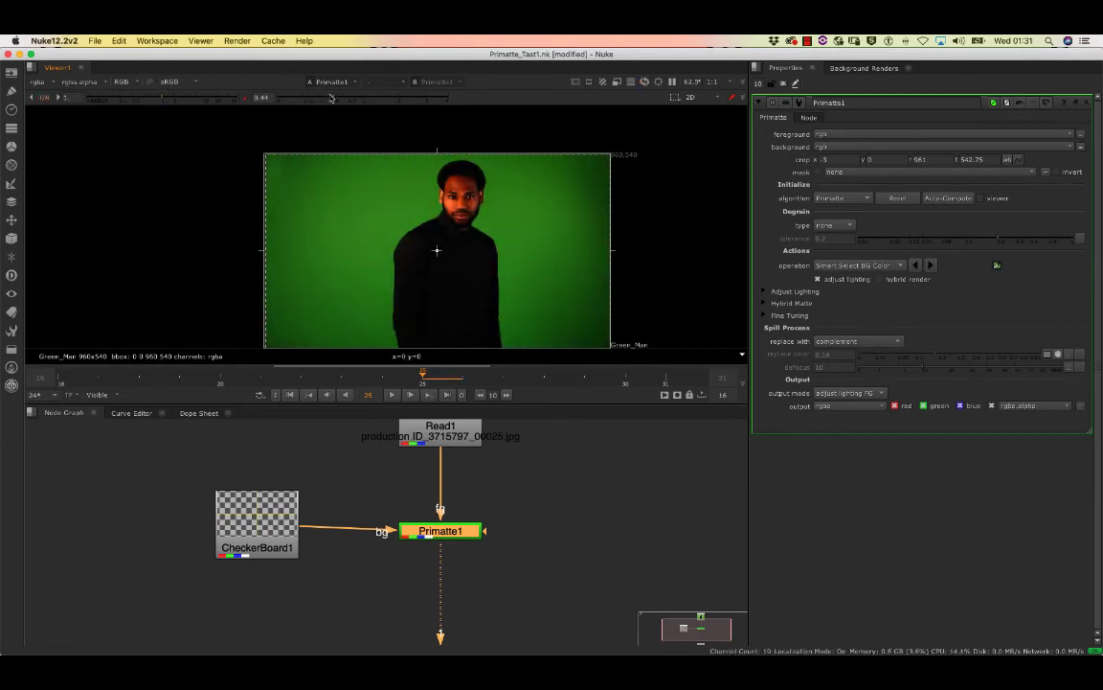
mouse_move(331, 98)
left_mouse_down()
mouse_move(340, 94)
mouse_move(324, 98)
left_mouse_up()
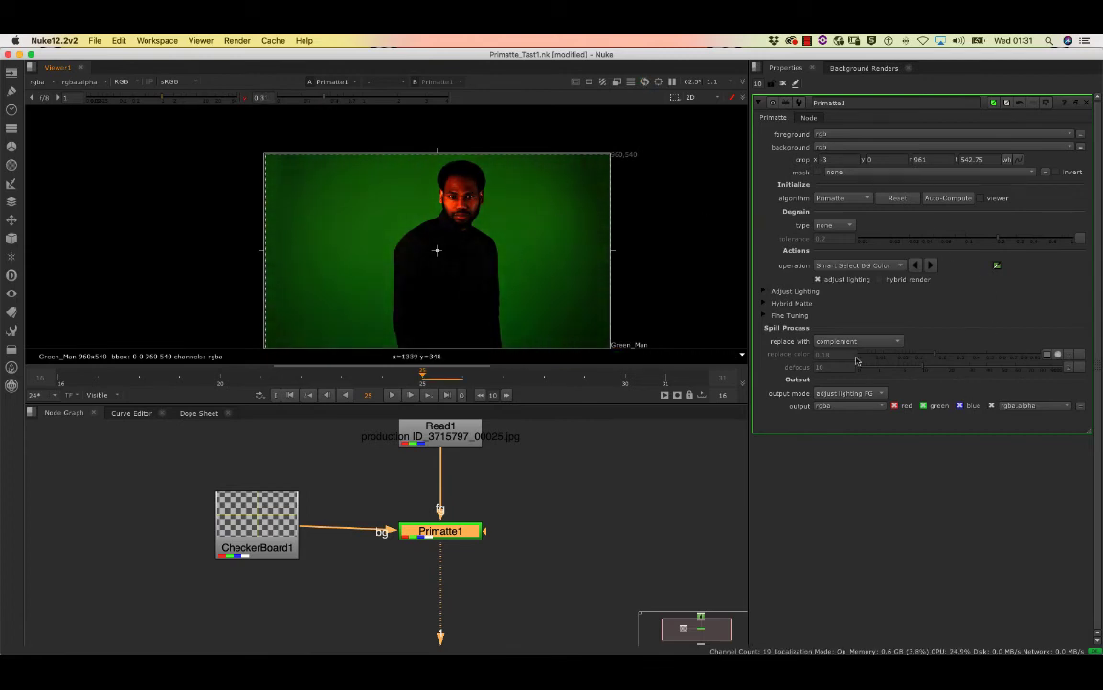
Step: Leave the output mode on adjust lighting FG and run Auto-Compute to even out the darkened backdrop
left_click(847, 396)
left_click(850, 395)
left_click(947, 198)
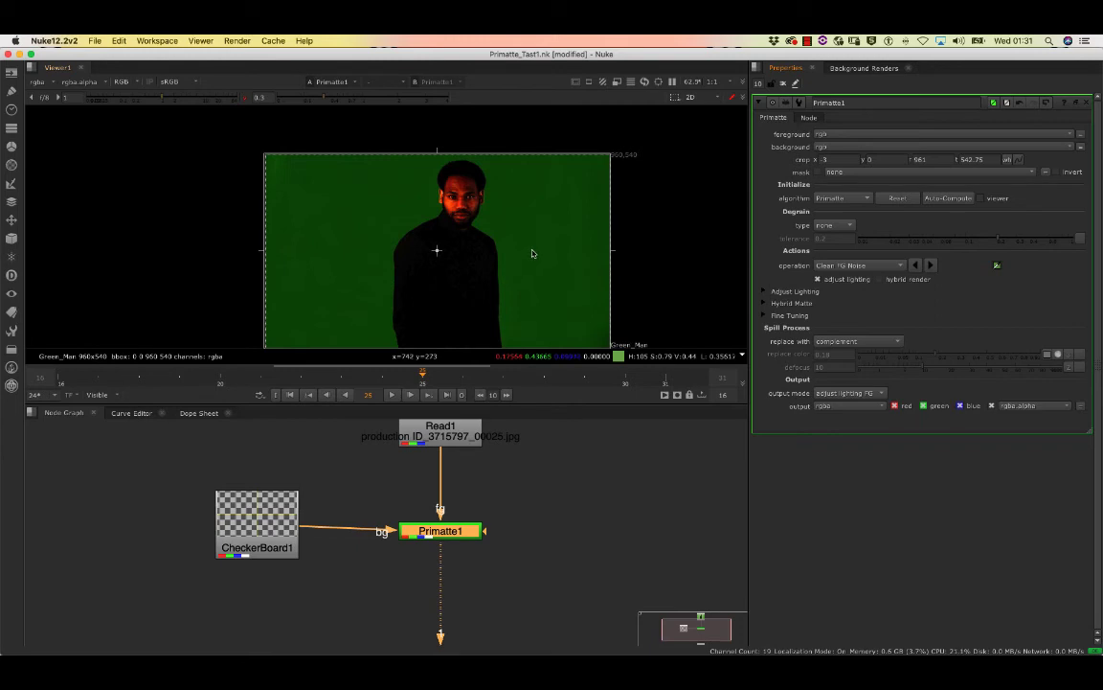
Step: Restore the viewer gamma to 1 and switch Primatte's output mode to adjust lighting BG
left_click(243, 98)
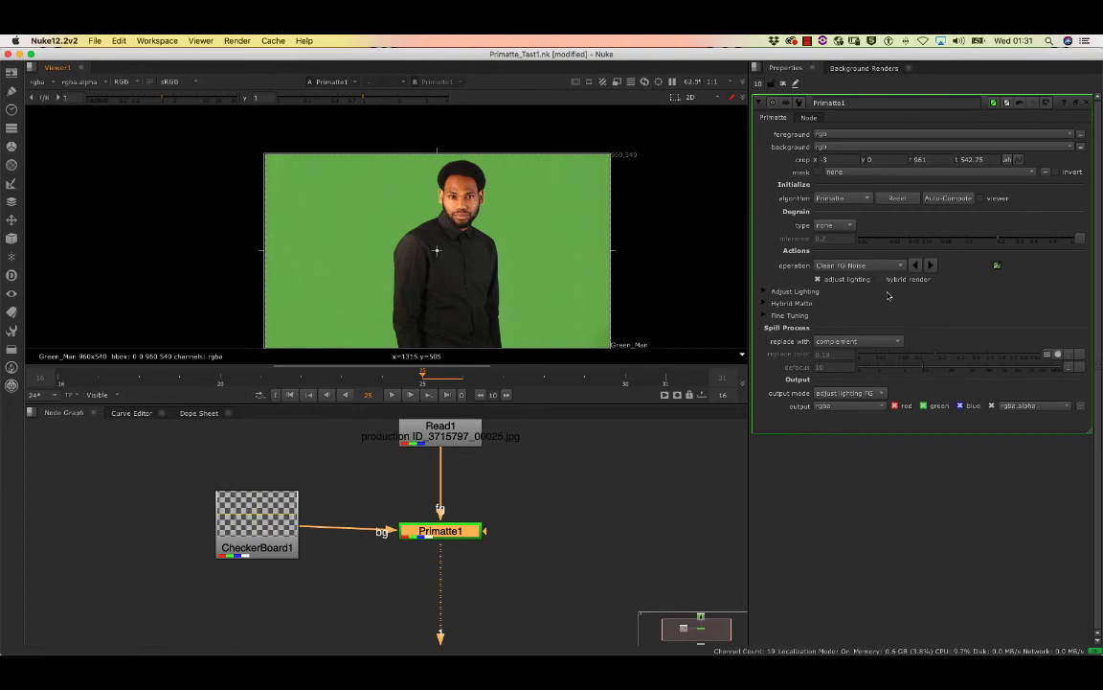
left_click(846, 393)
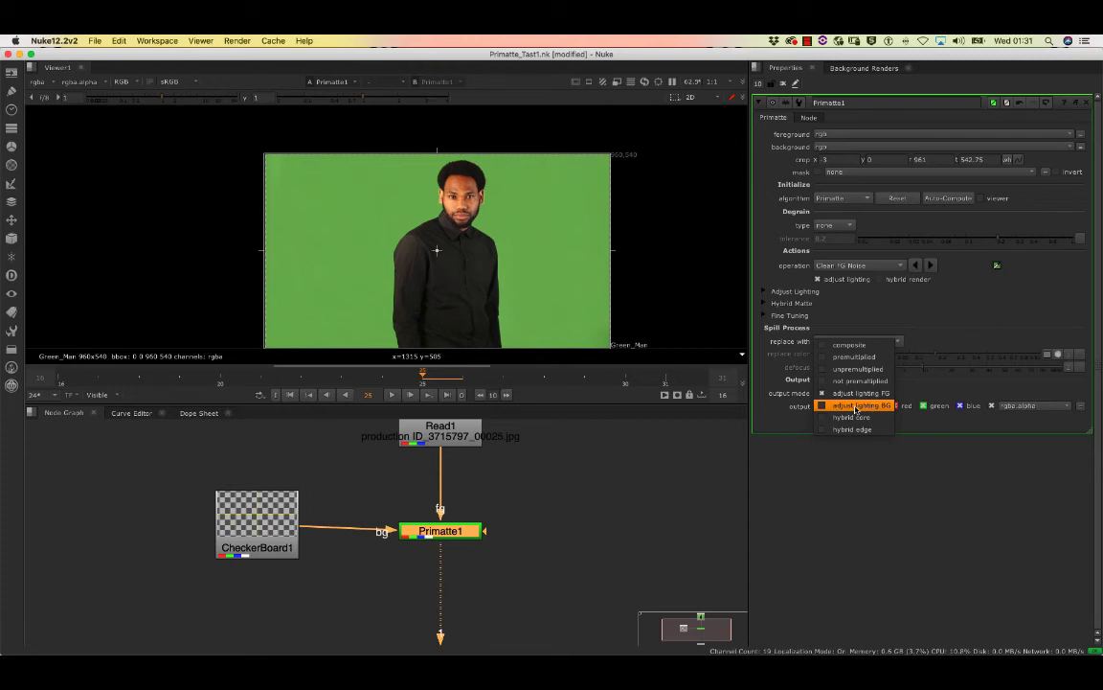
left_click(856, 406)
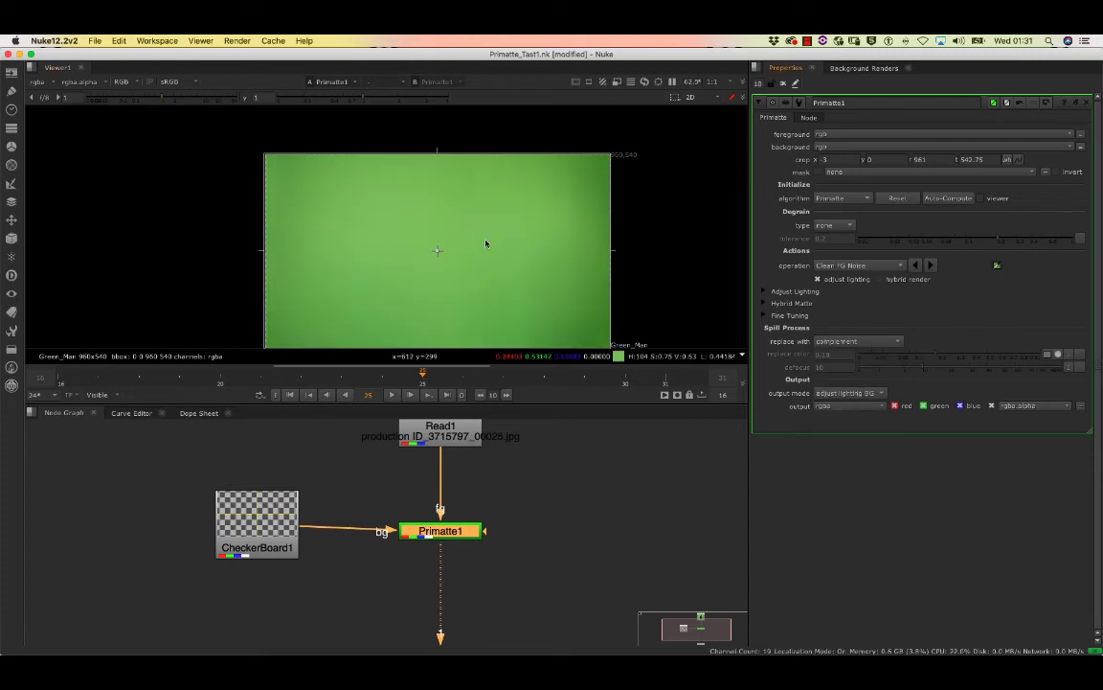
Step: Reset Primatte and rerun Auto-Compute, and lower the Adjust Lighting threshold to 17
left_click(900, 198)
left_click(945, 198)
left_click(765, 292)
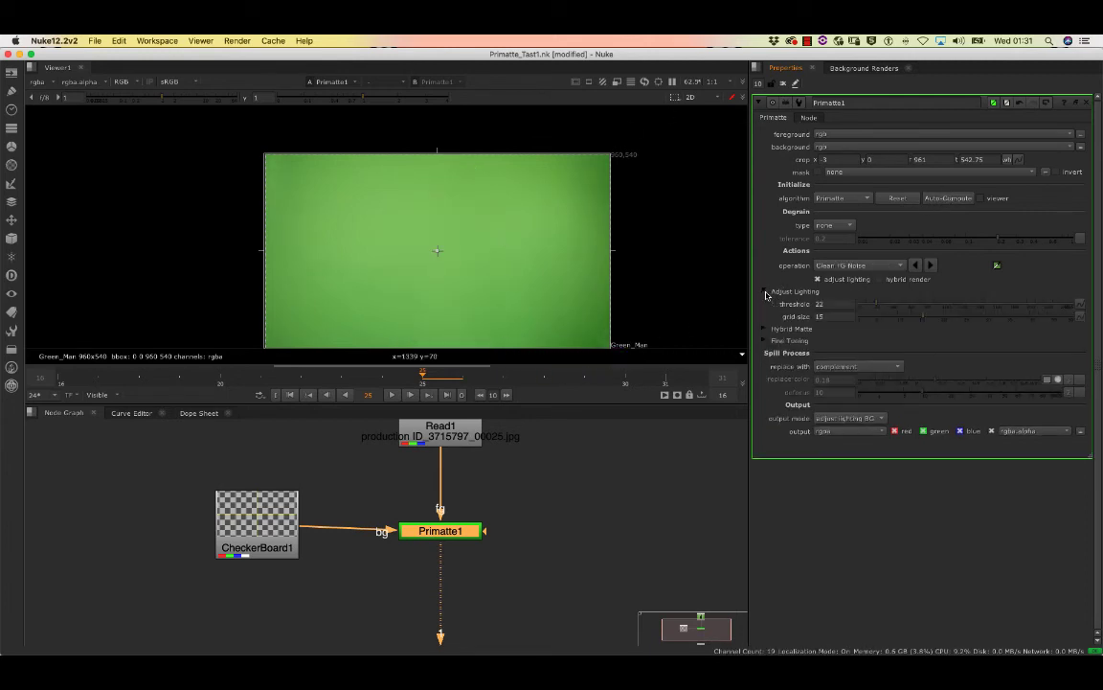
mouse_move(878, 309)
left_mouse_down()
mouse_move(1063, 307)
mouse_move(872, 309)
left_mouse_up()
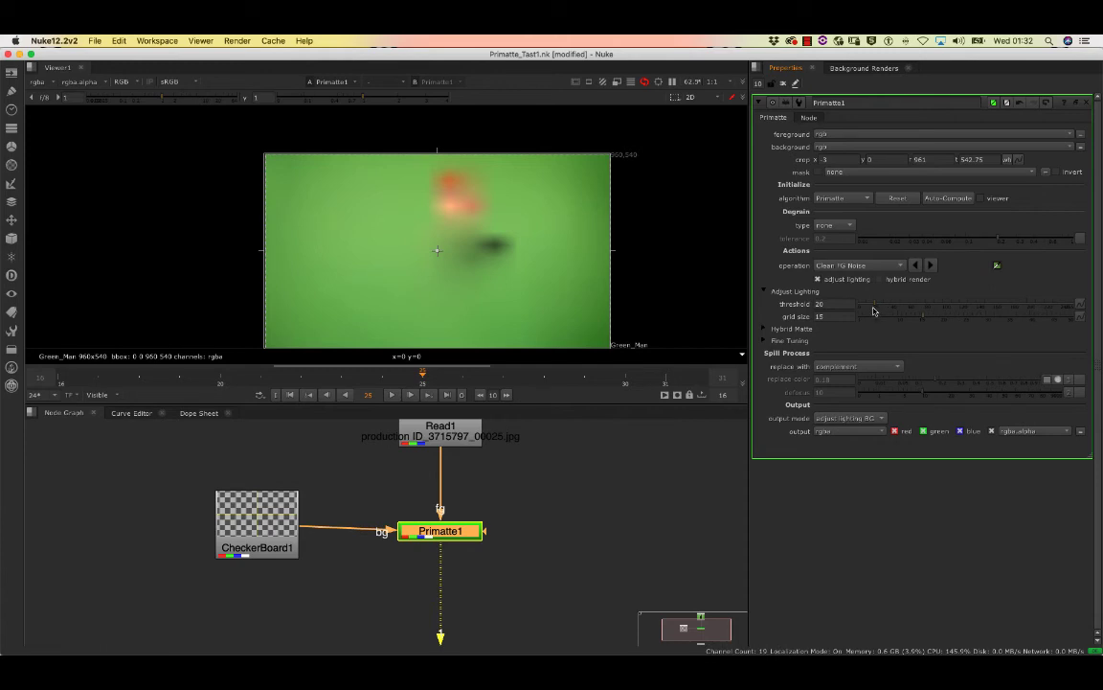
Step: Reset Primatte and run Auto-Compute again with the output mode set to composite
left_click(901, 198)
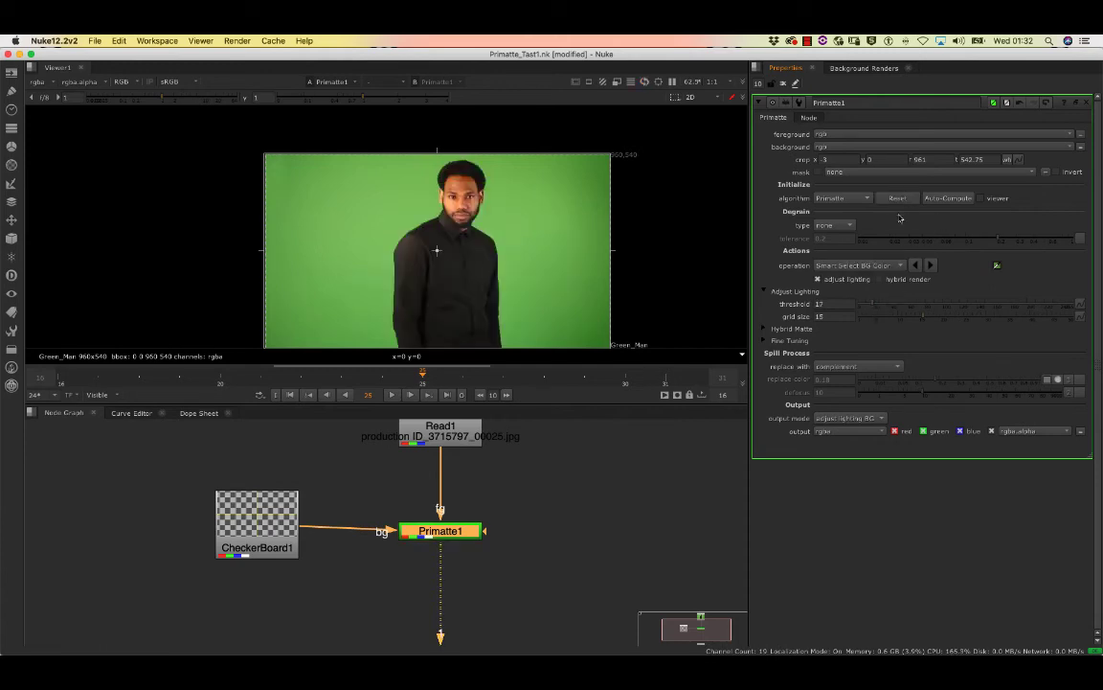
left_click(766, 291)
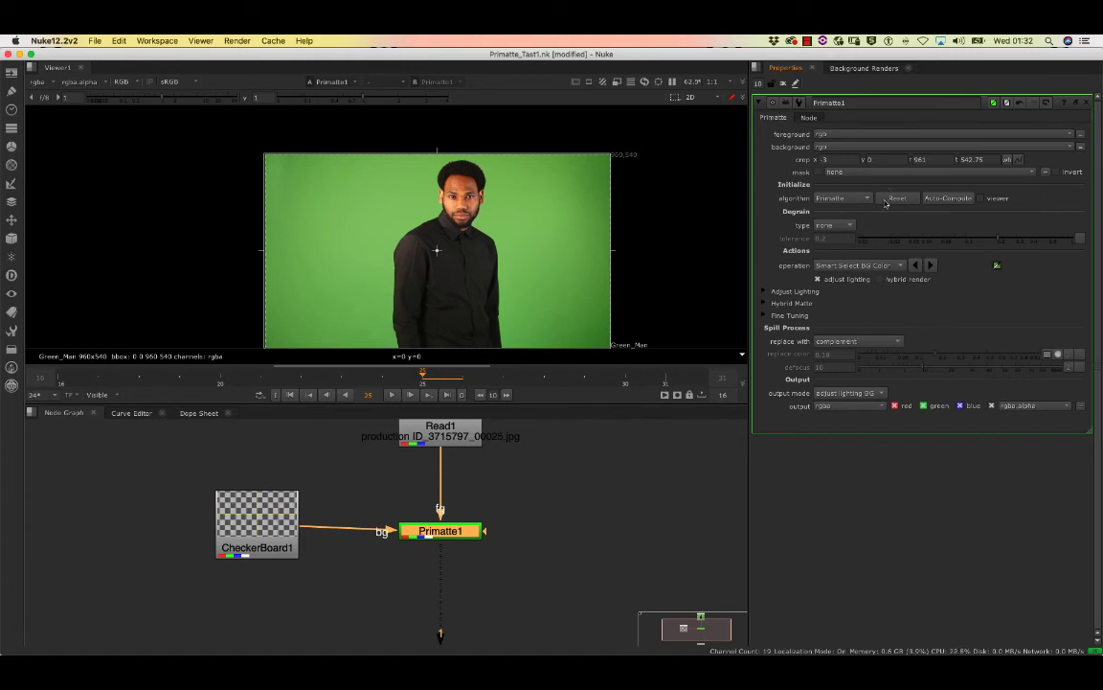
left_click(856, 392)
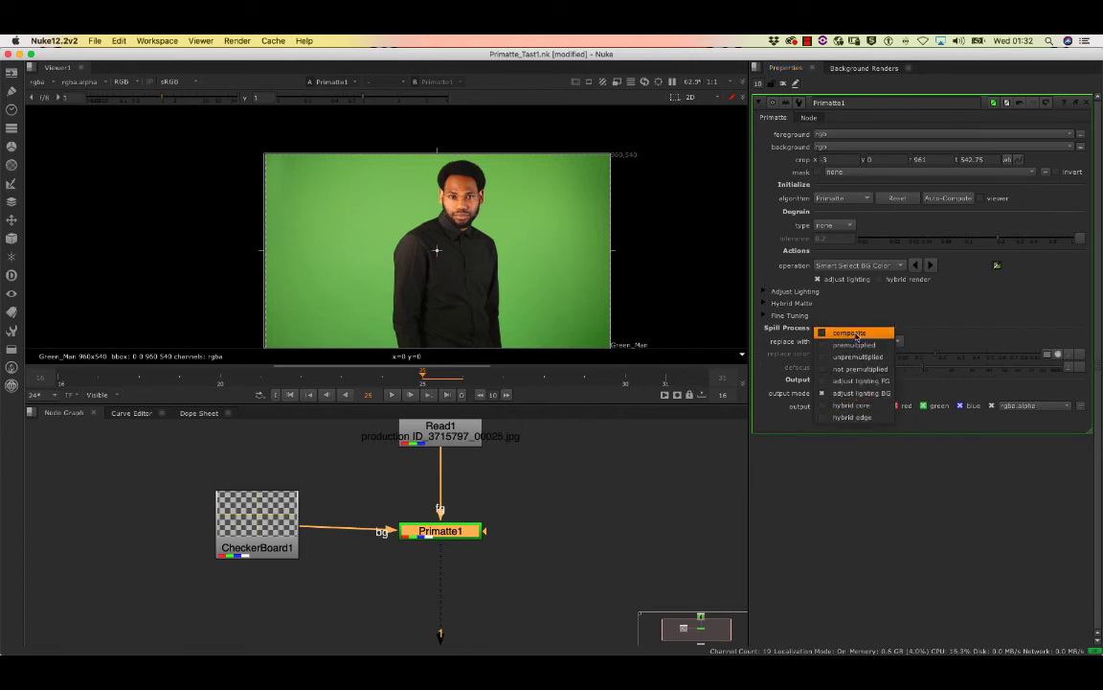
left_click(856, 335)
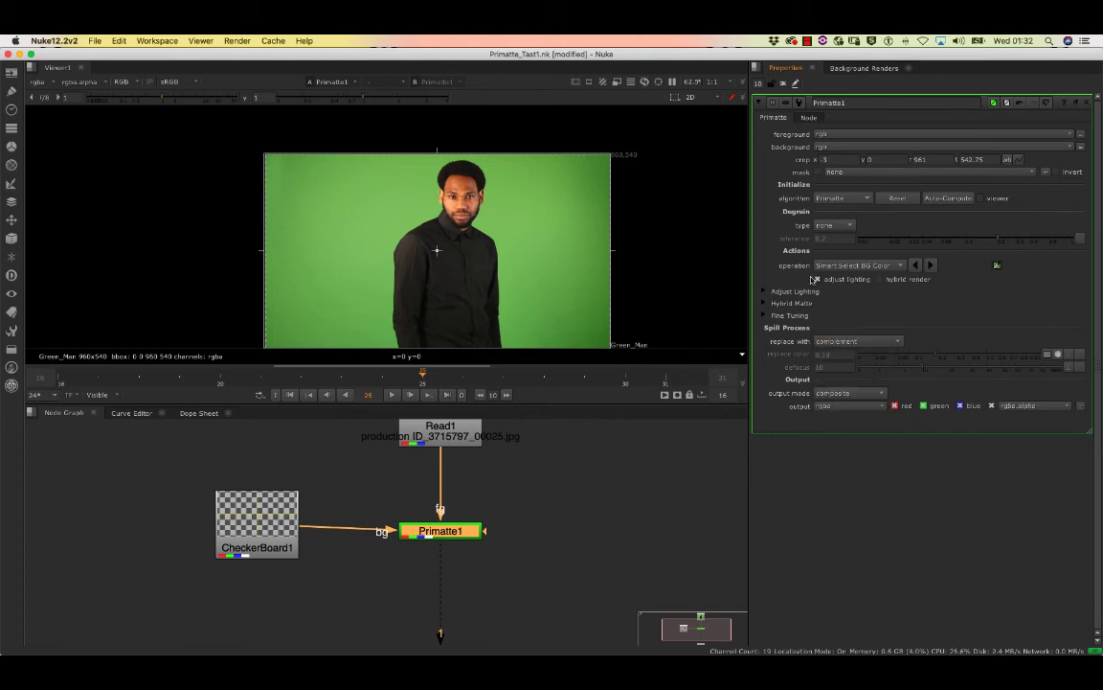
left_click(946, 199)
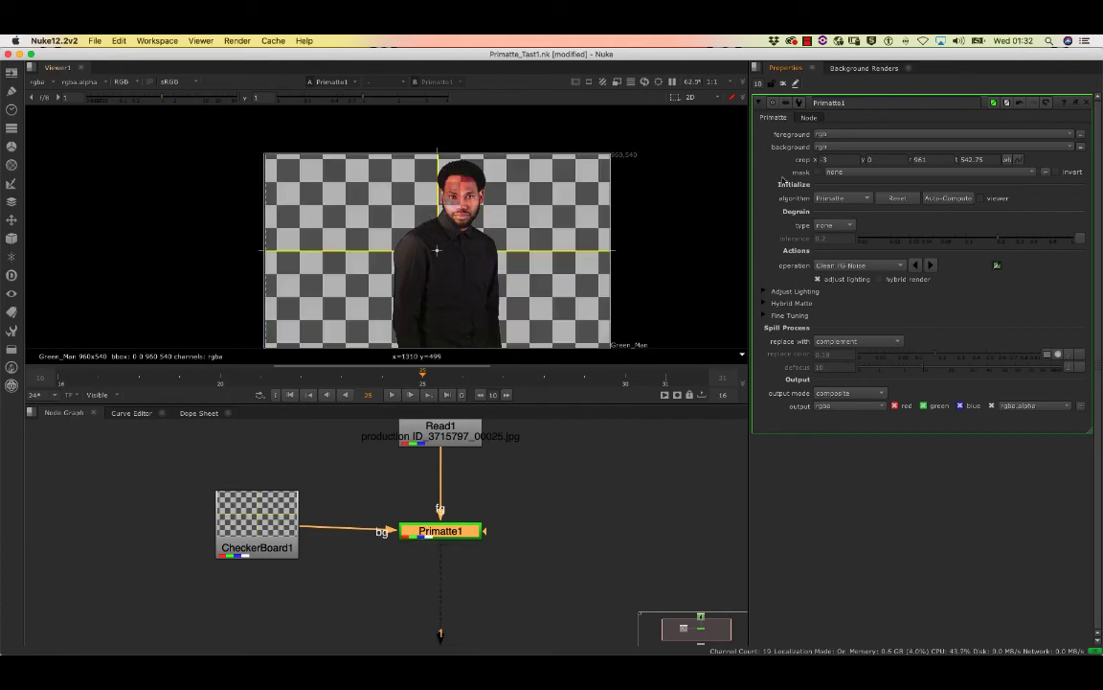
Step: Use Clean FG Noise to sample the transparent areas of the man's face and make them solid
left_click(867, 267)
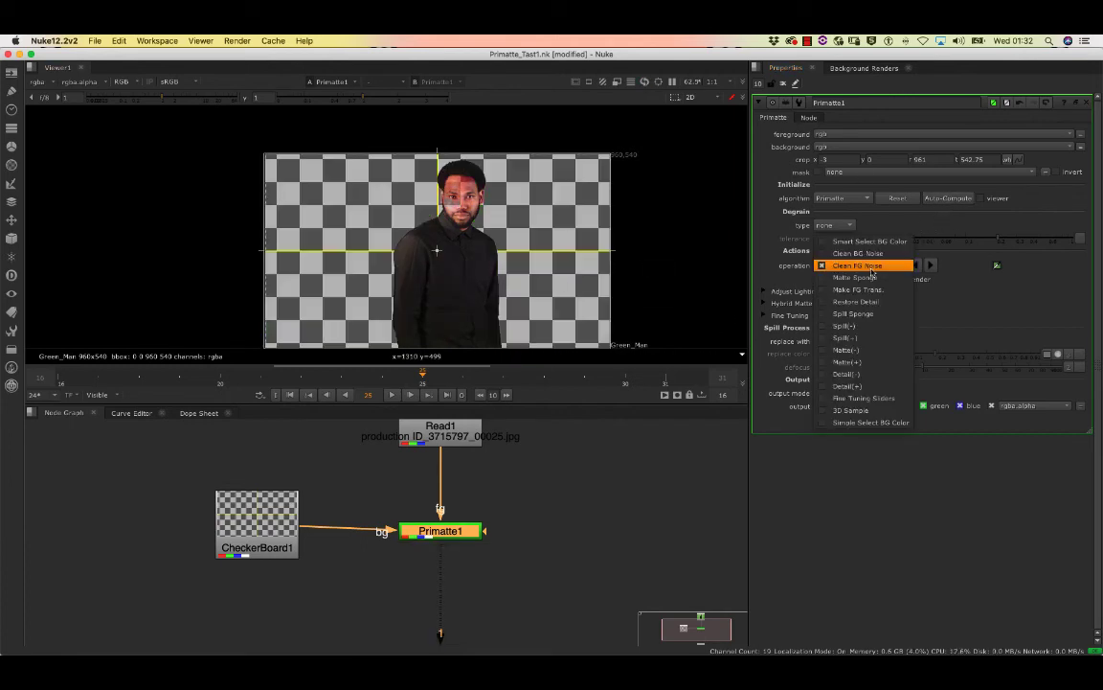
left_click(867, 266)
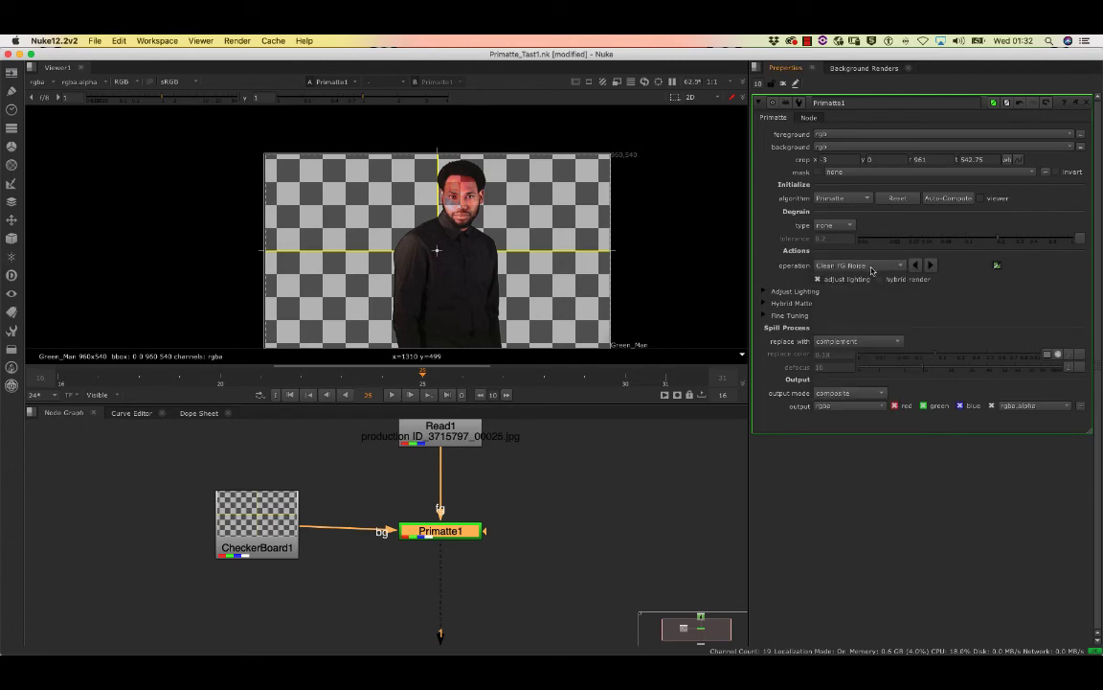
scroll(450, 172, "up", 2)
scroll(477, 206, "up", 2)
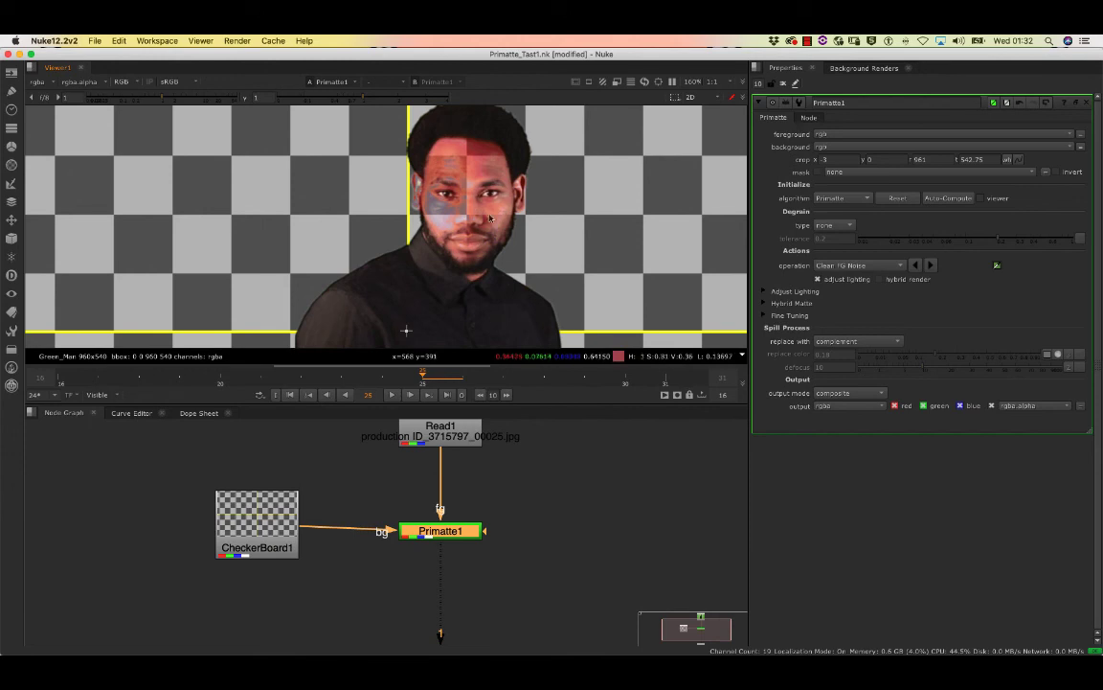
left_click_drag(451, 228, 453, 189, "super")
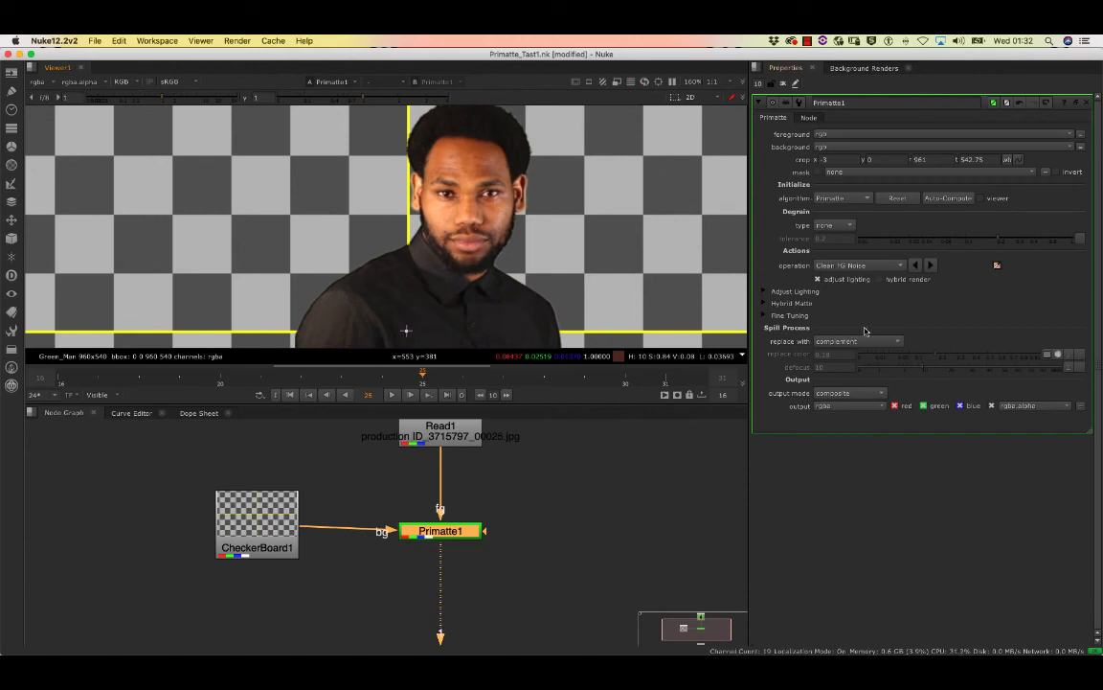
Step: Use the Spill(-) operation to sample the greenish edge pixels of the man's hair and remove the spill
left_click(857, 266)
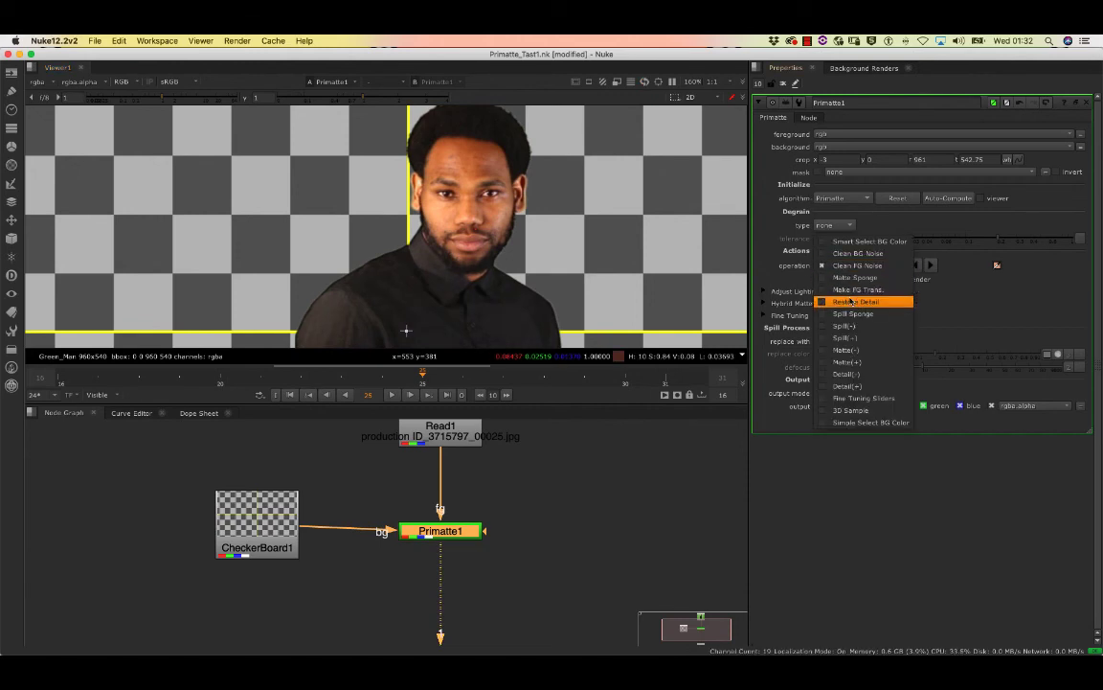
left_click(845, 337)
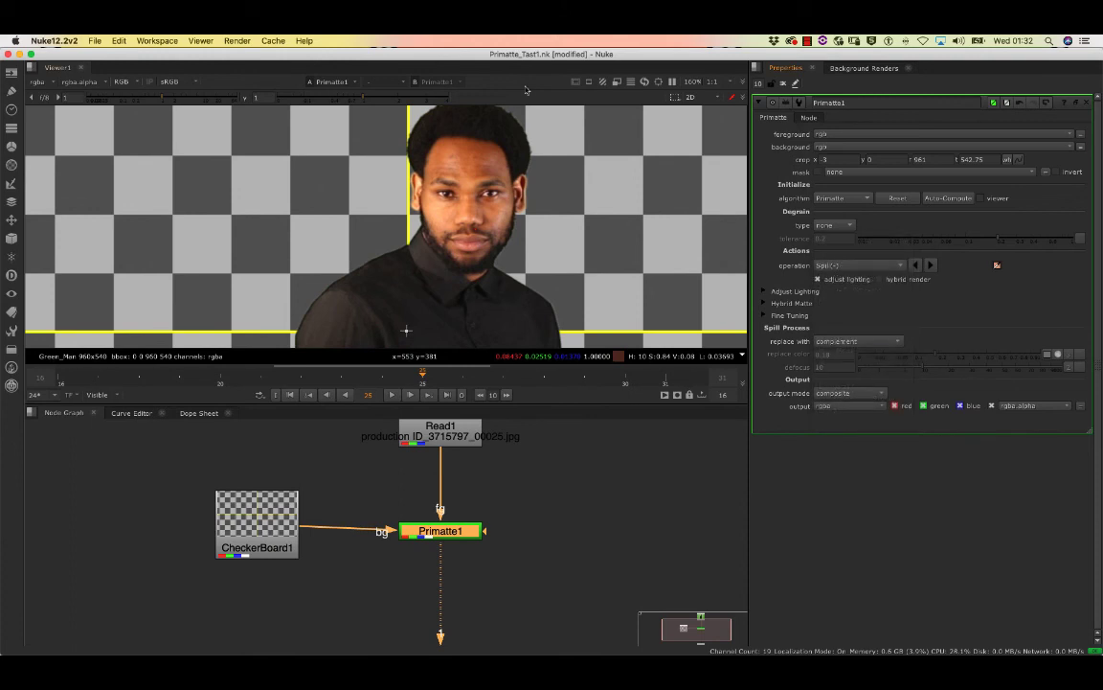
scroll(543, 118, "up", 4)
scroll(543, 118, "up", 5)
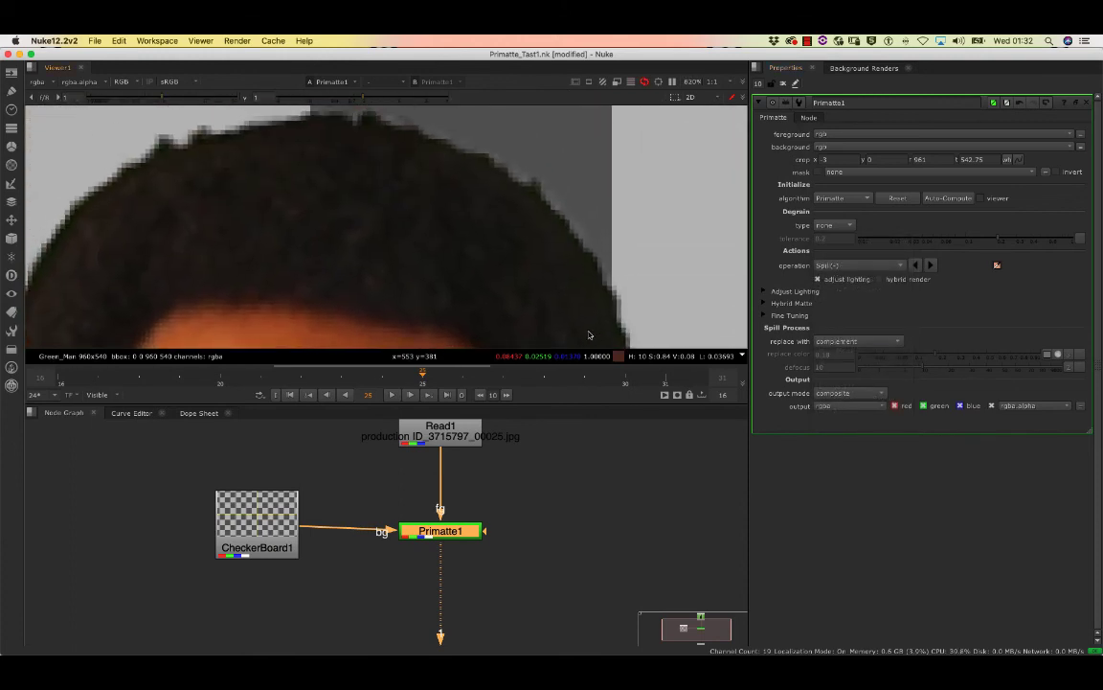
scroll(544, 182, "up", 3)
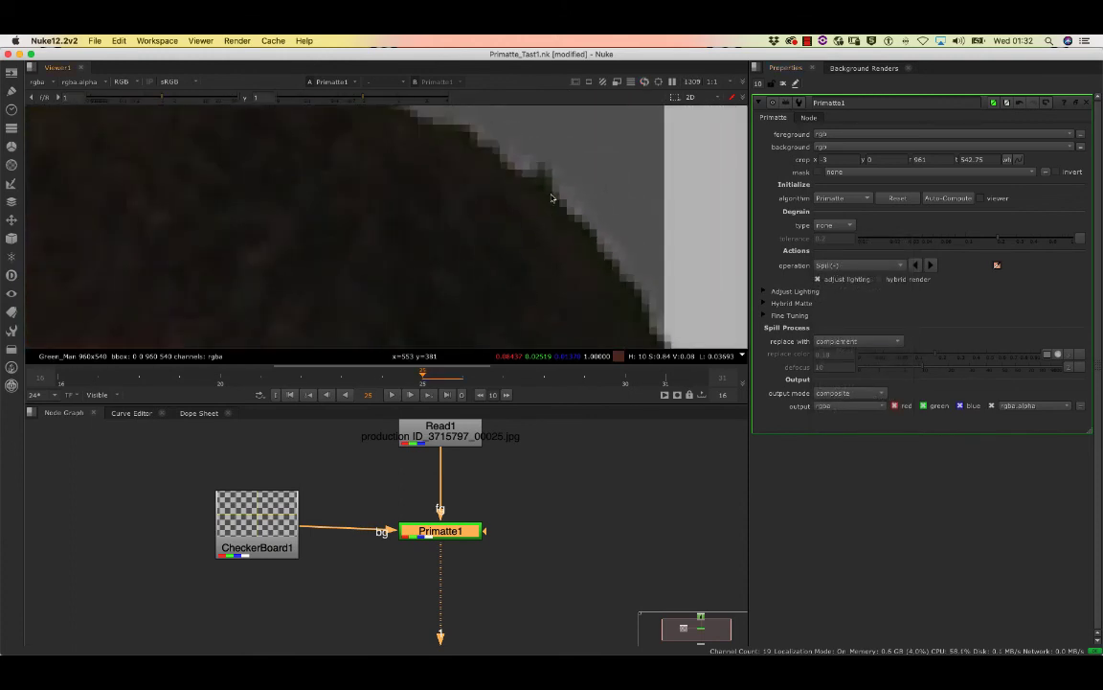
left_click(541, 188, "ctrl")
scroll(505, 237, "down", 10)
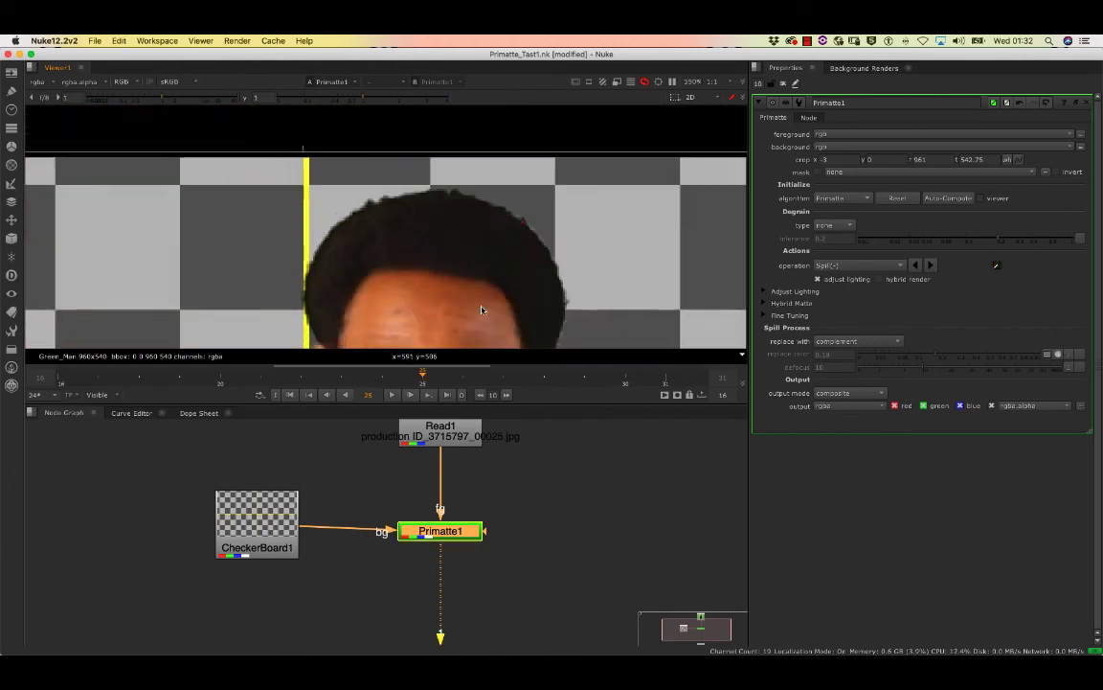
scroll(486, 256, "down", 10)
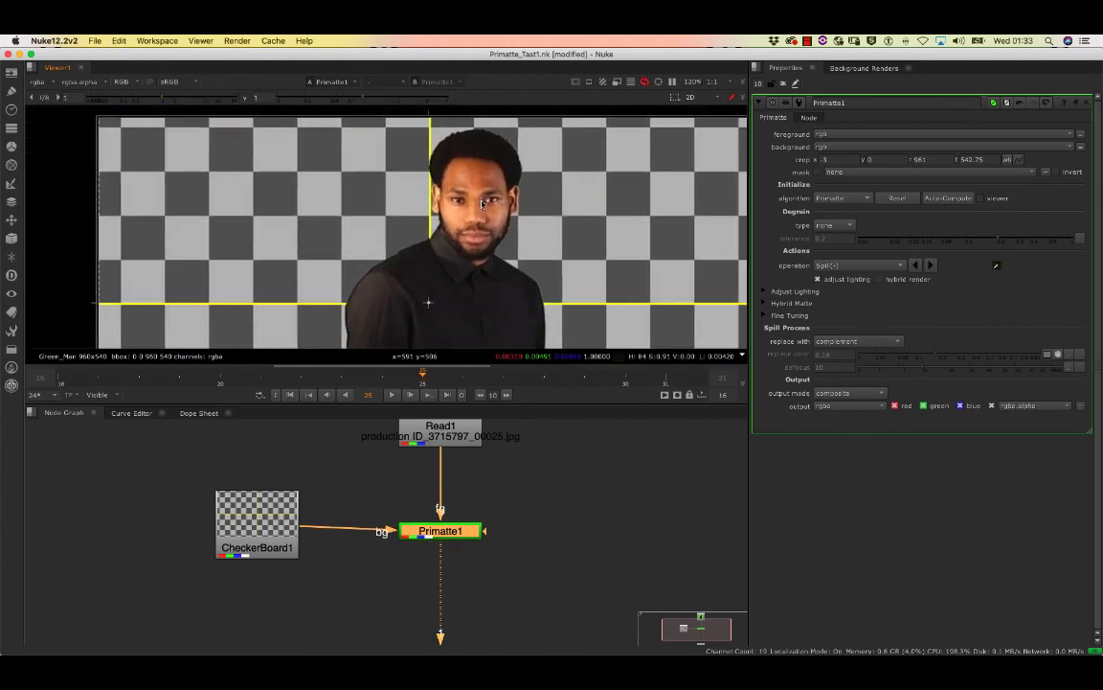
middle_click_drag(476, 269, 471, 241)
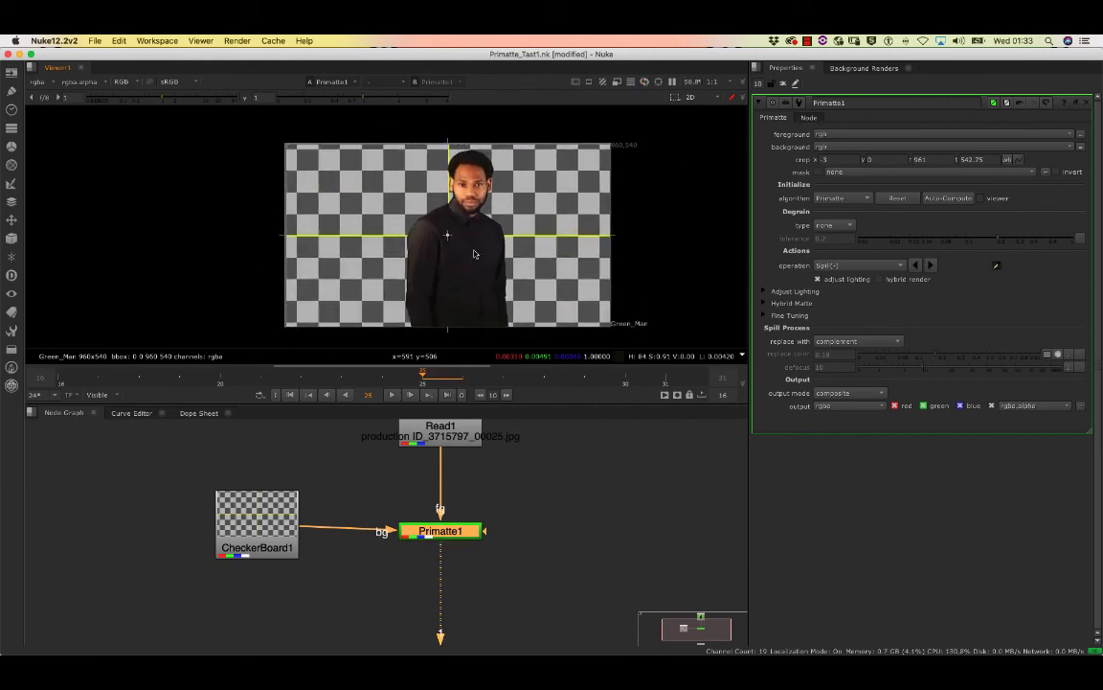
Step: Display the alpha channel and use Clean BG Noise to sample the gray noise in the image's lower-right corner
key("a")
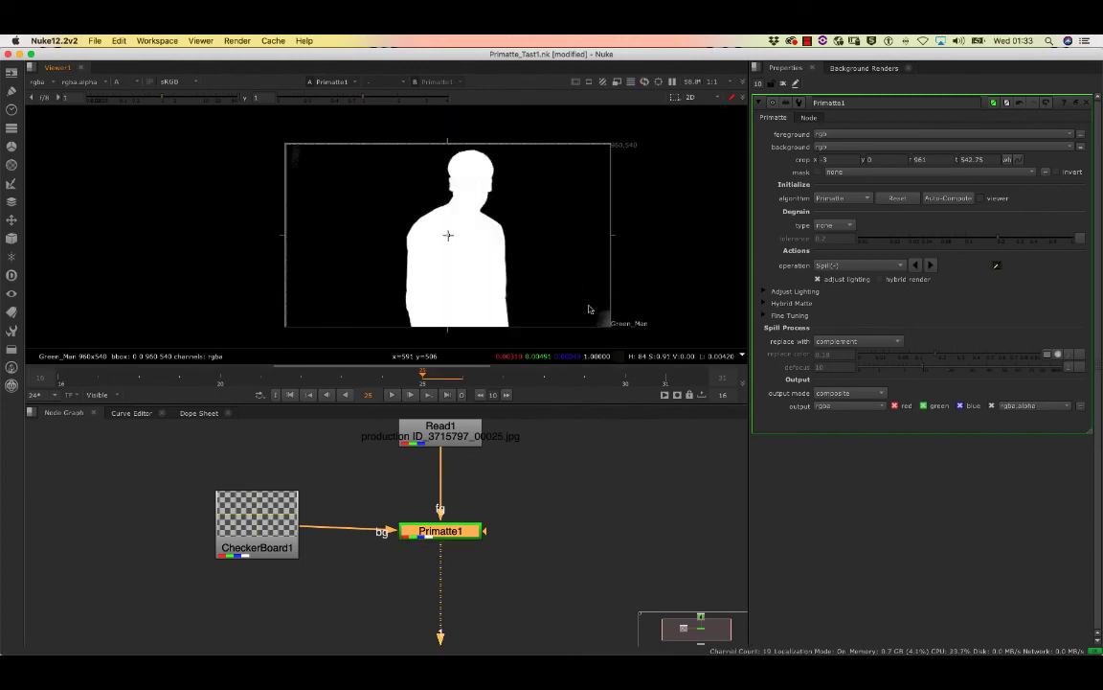
left_click(849, 267)
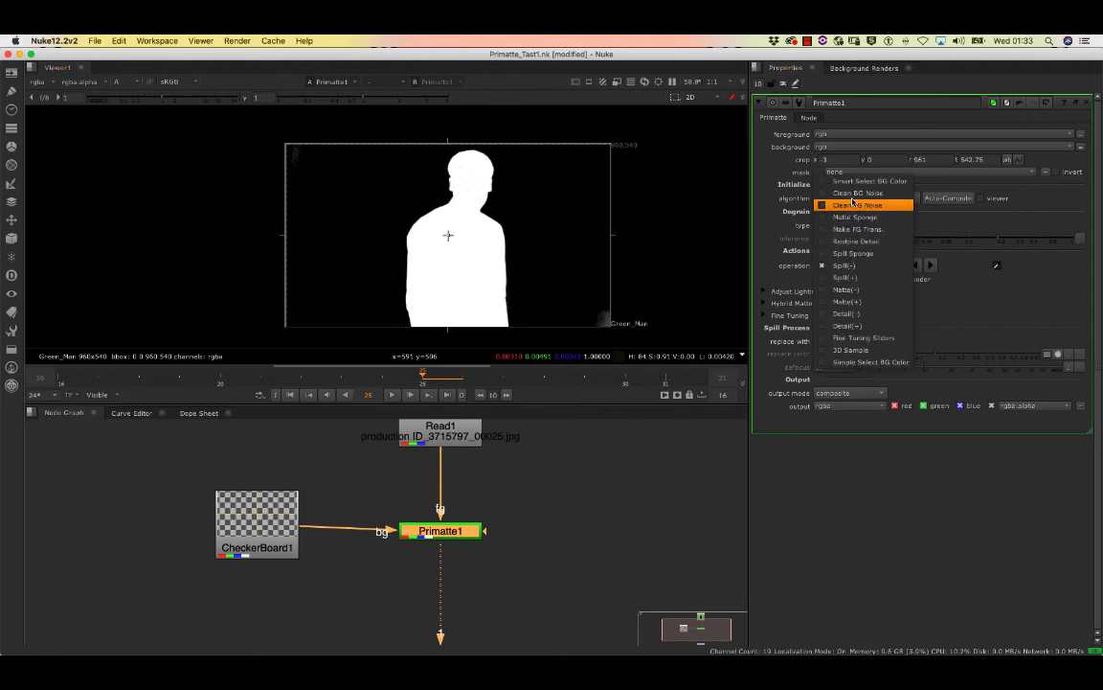
left_click(857, 196)
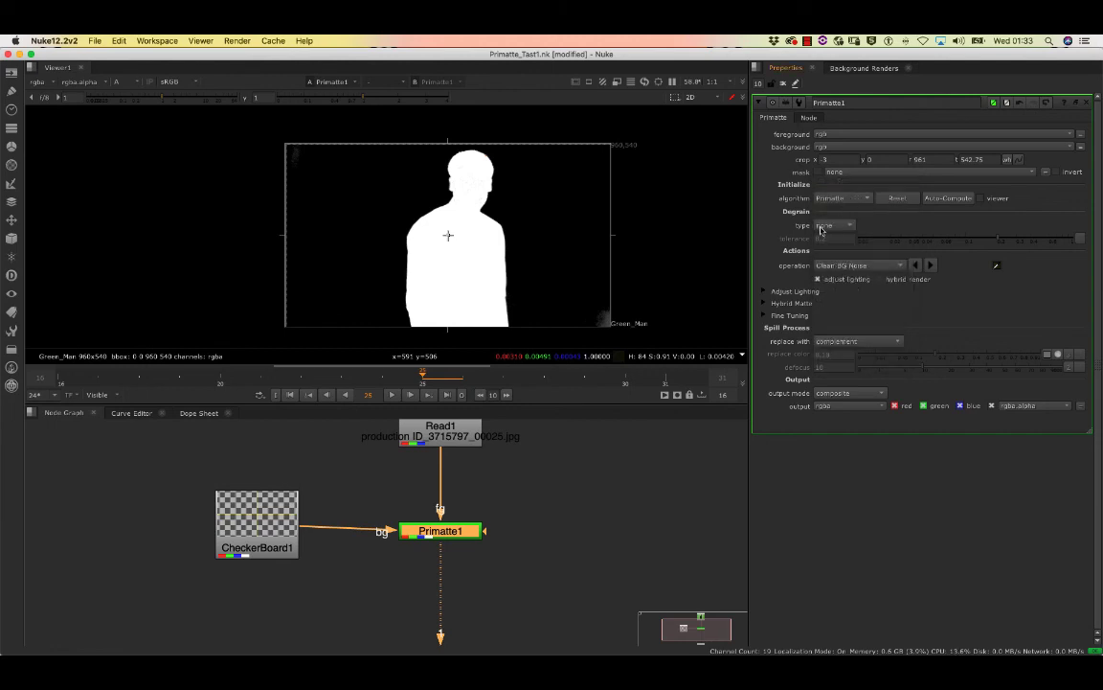
left_click_drag(608, 319, 607, 320, "ctrl")
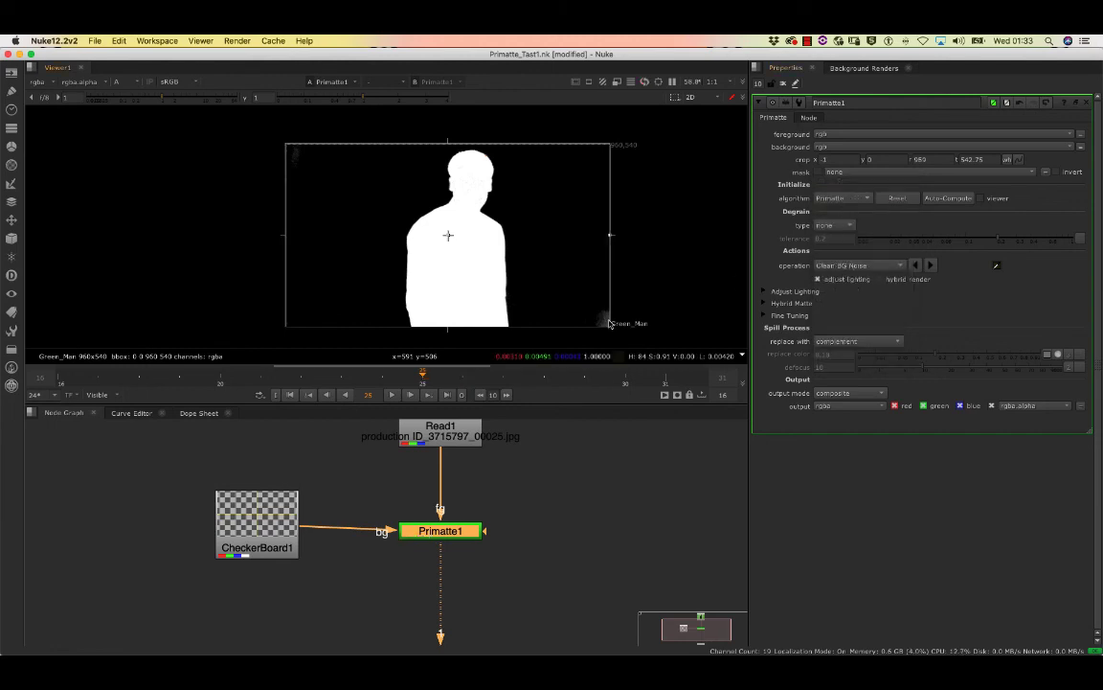
left_click(605, 319, "ctrl")
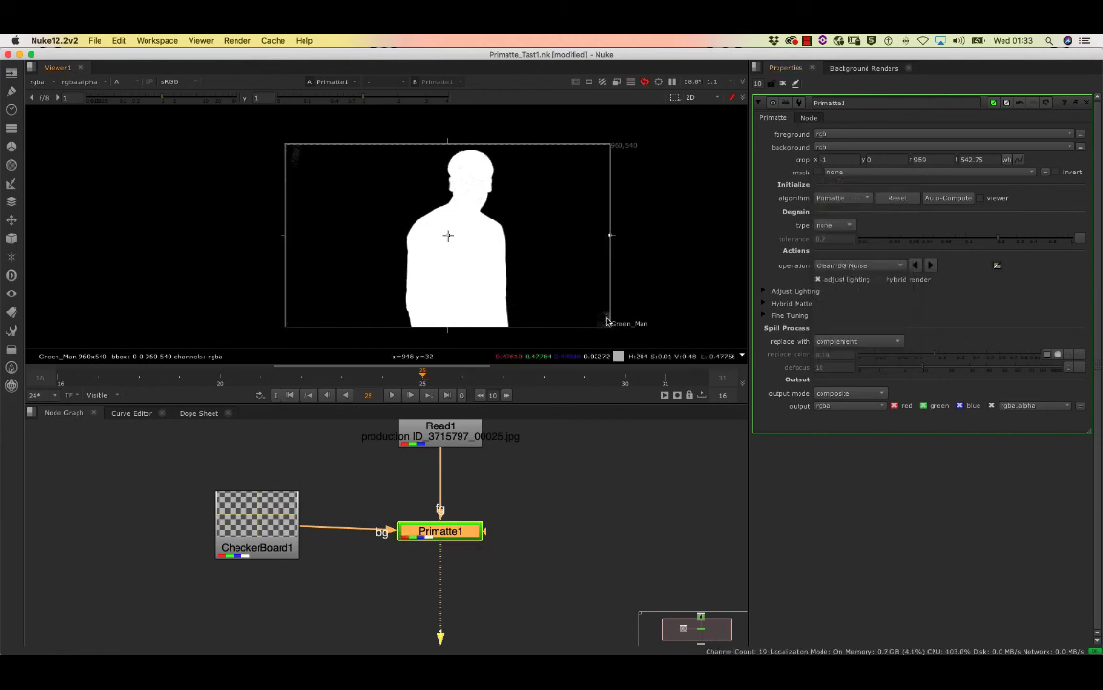
scroll(612, 306, "up", 5)
middle_click_drag(619, 274, 630, 243)
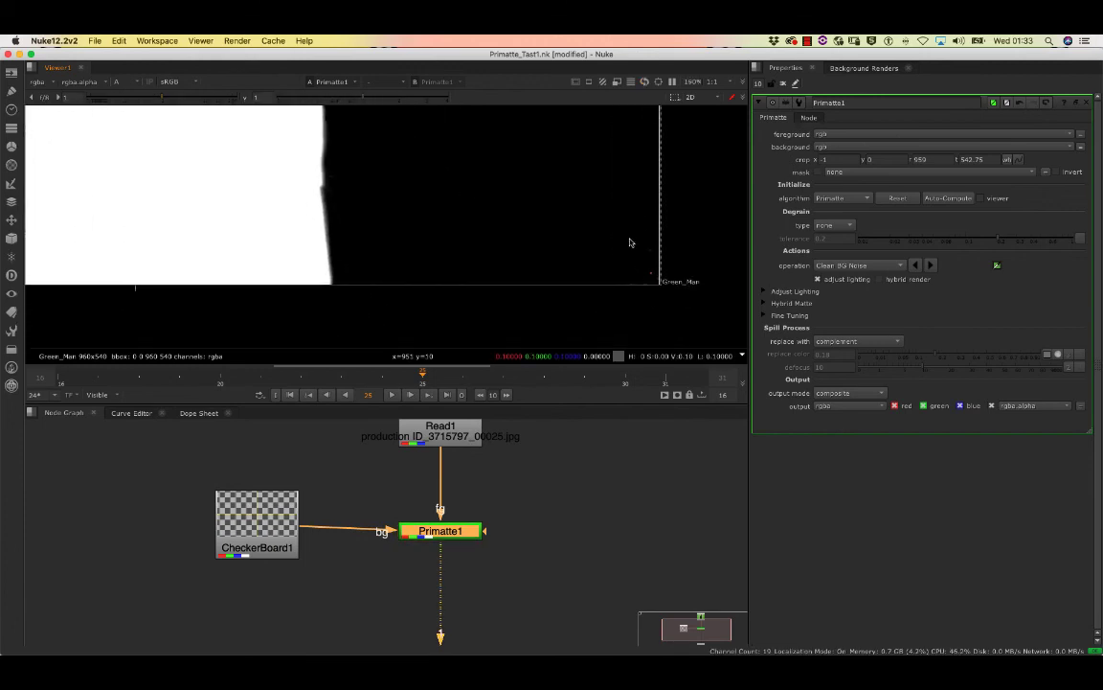
Step: Clean the gray background noise in the upper-left corner of the image's alpha
middle_click_drag(467, 190, 534, 241)
middle_click_drag(421, 134, 534, 241)
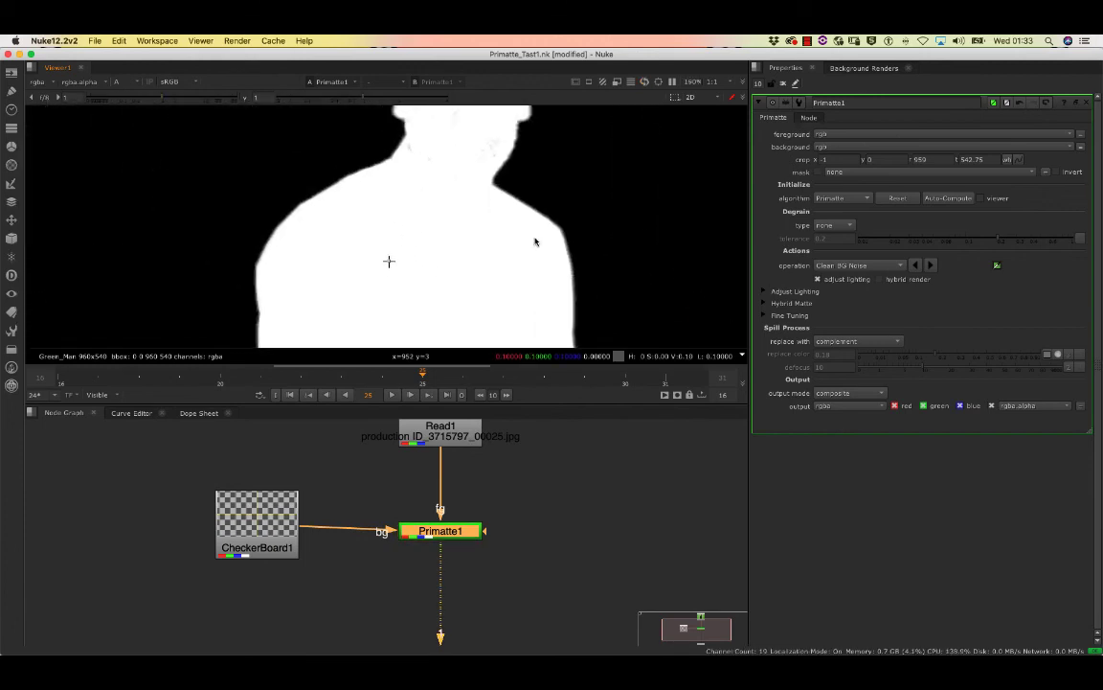
middle_click_drag(402, 225, 592, 312)
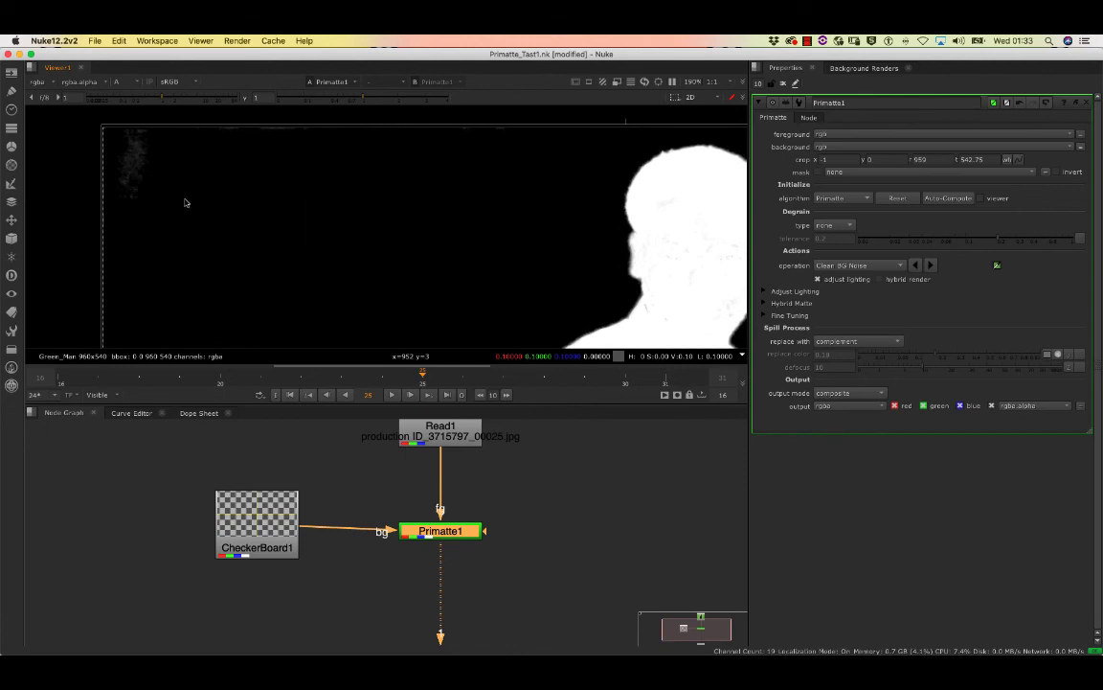
scroll(137, 164, "down", 2)
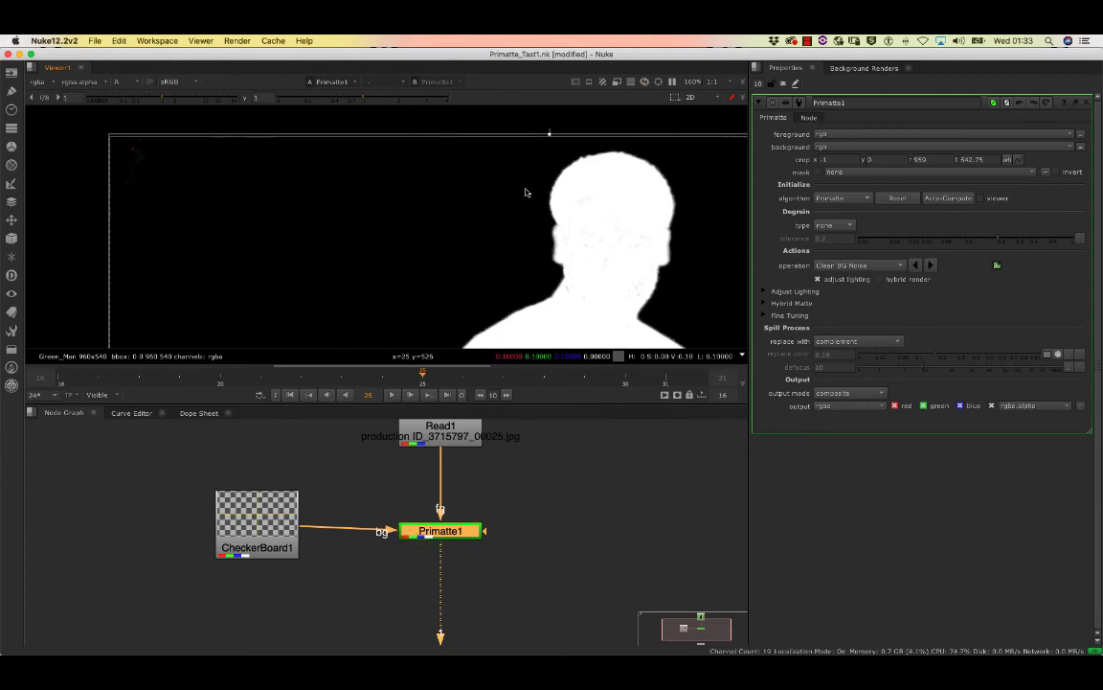
Step: Use Clean FG Noise to sample the gray specks across the man's jaw and face in the alpha, making the matte solid
middle_click_drag(574, 225, 428, 132)
middle_click_drag(522, 259, 537, 275)
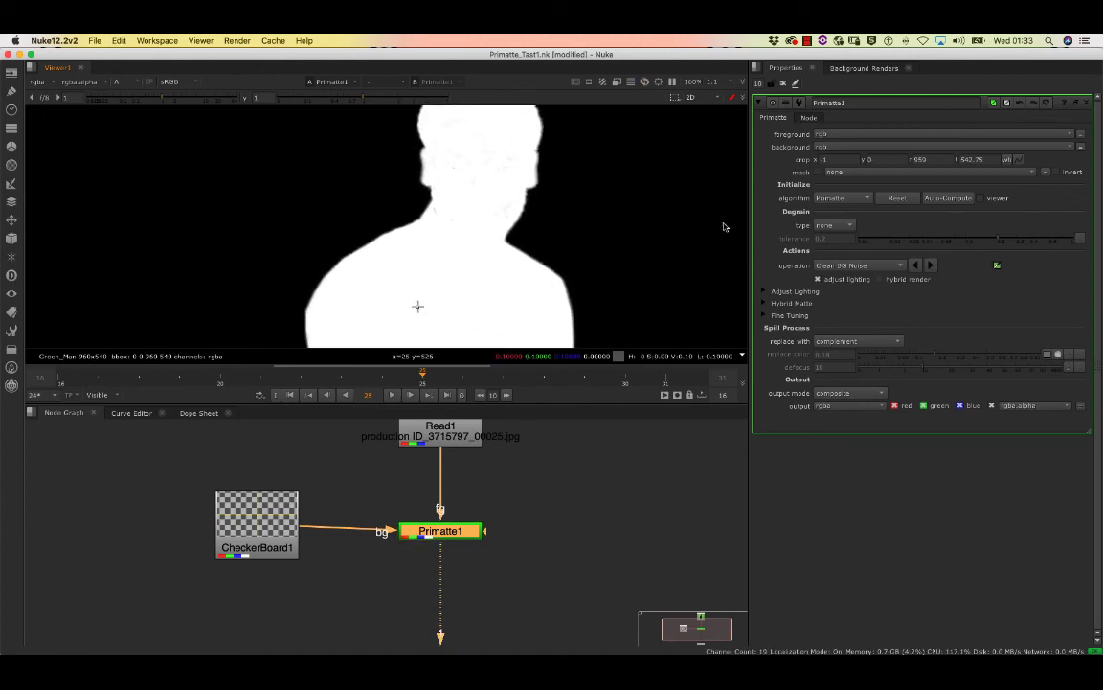
left_click(850, 267)
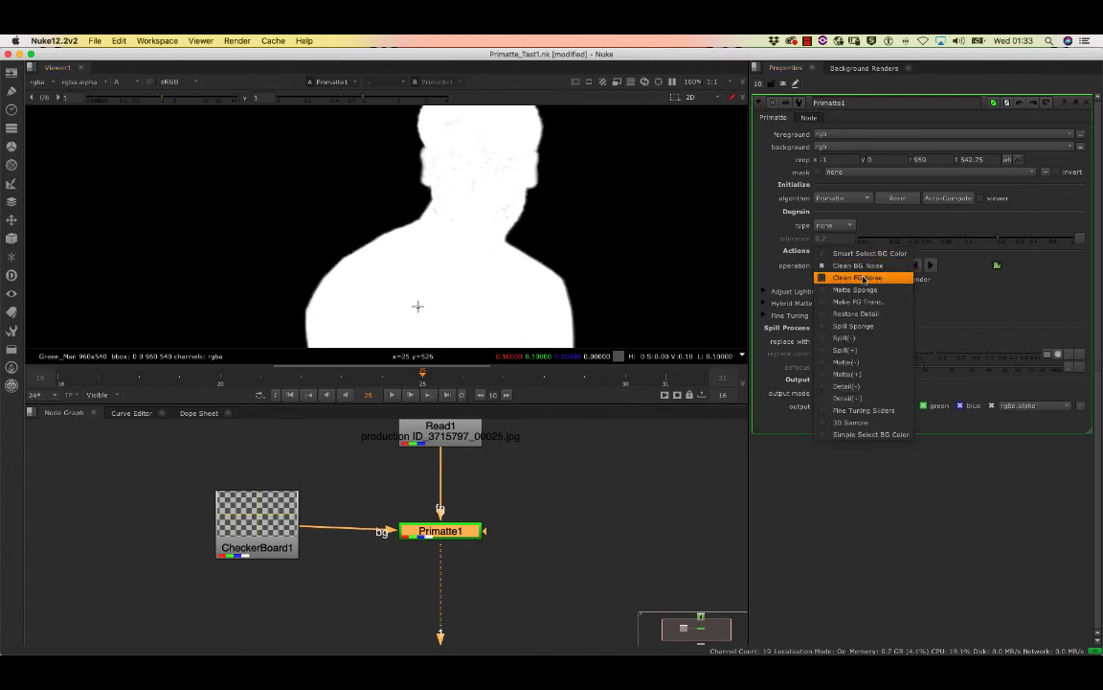
left_click(864, 277)
scroll(507, 151, "up", 5)
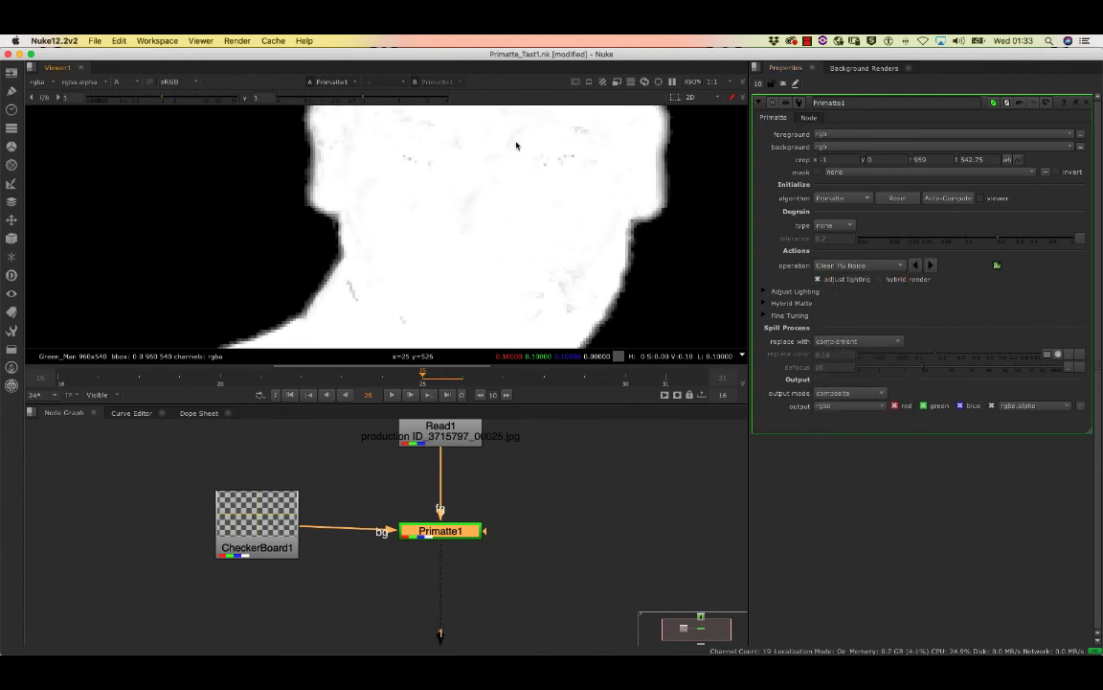
scroll(517, 154, "down", 1)
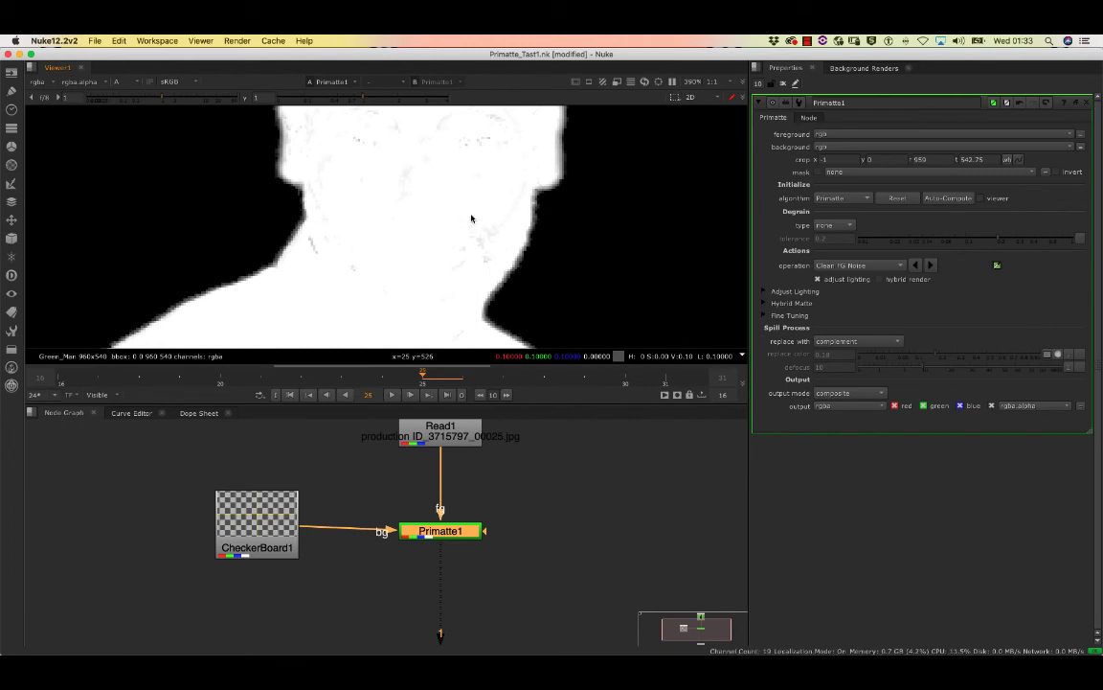
left_click_drag(482, 225, 481, 248, "super")
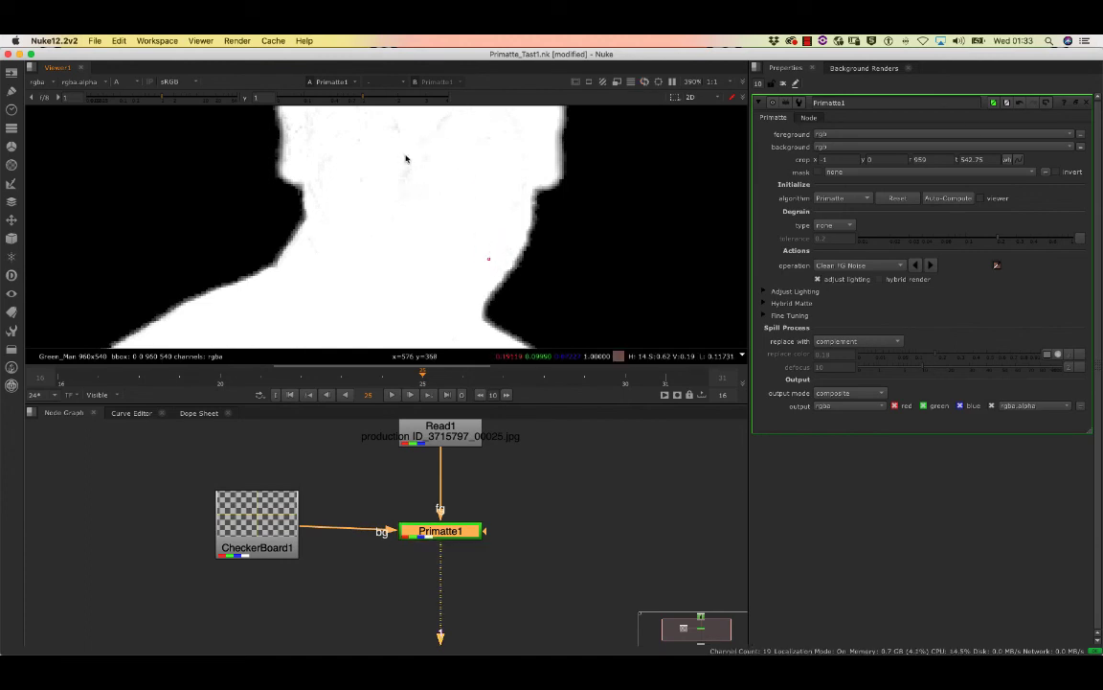
mouse_move(406, 157)
left_mouse_down("super")
mouse_move(410, 139)
mouse_move(406, 212)
left_mouse_up("super")
middle_click_drag(442, 156, 440, 291)
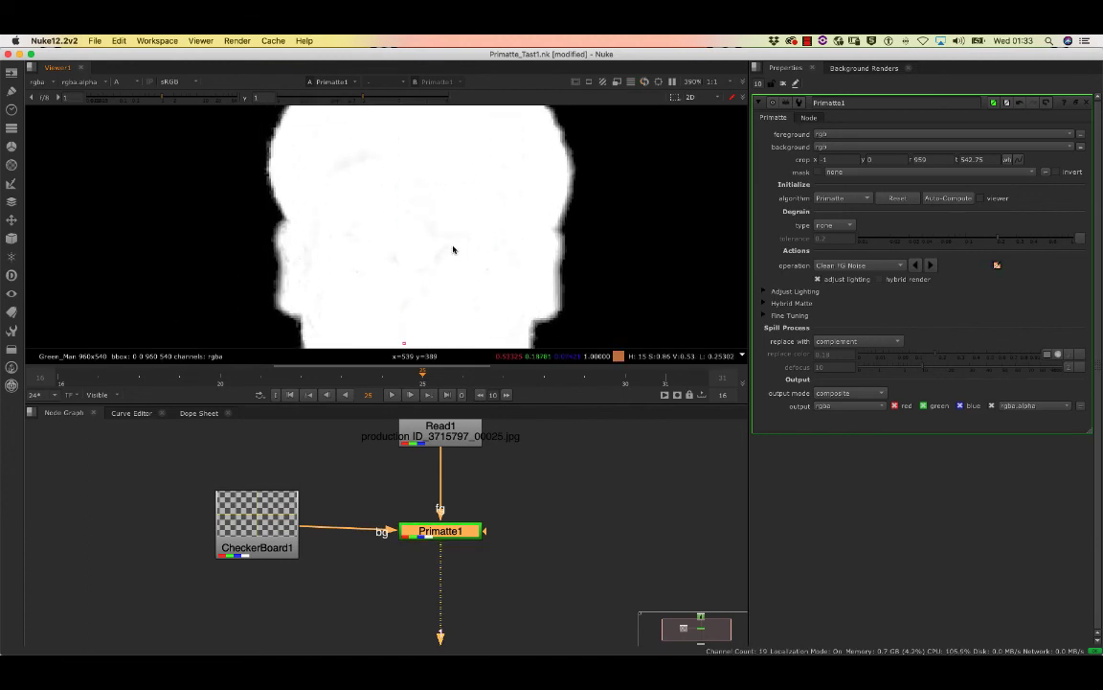
mouse_move(452, 246)
left_mouse_down("super")
mouse_move(420, 282)
mouse_move(366, 237)
mouse_move(307, 246)
mouse_move(291, 266)
mouse_move(339, 143)
mouse_move(359, 216)
mouse_move(411, 280)
mouse_move(449, 227)
left_mouse_up("super")
scroll(448, 275, "down", 3)
scroll(449, 275, "down", 5)
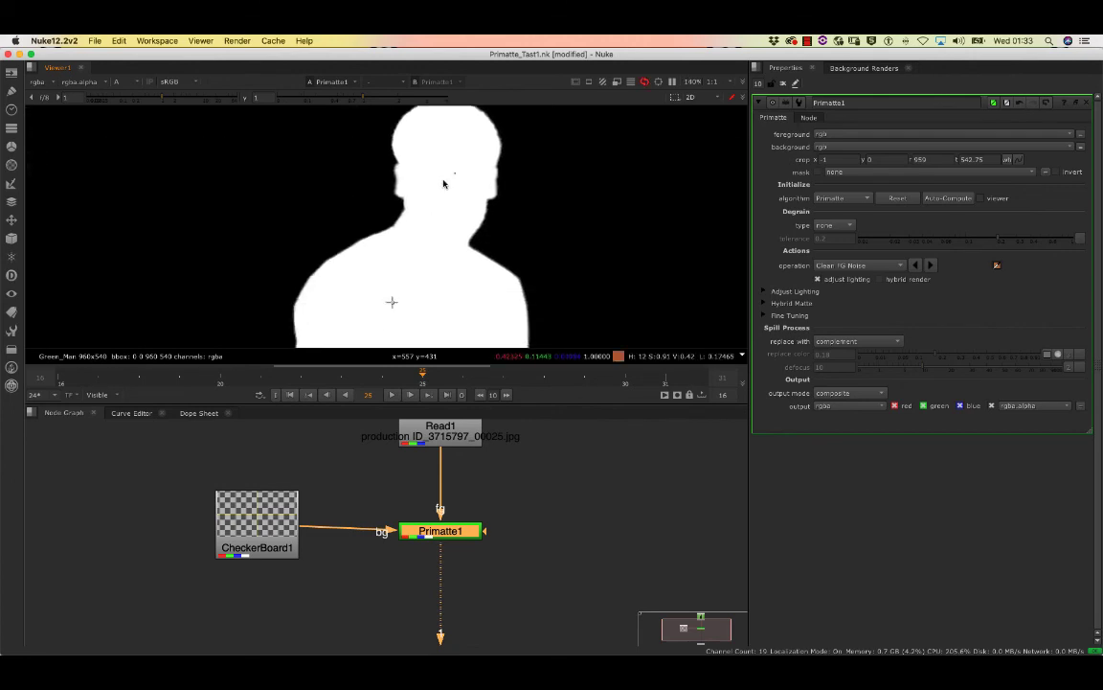
scroll(422, 235, "down", 4)
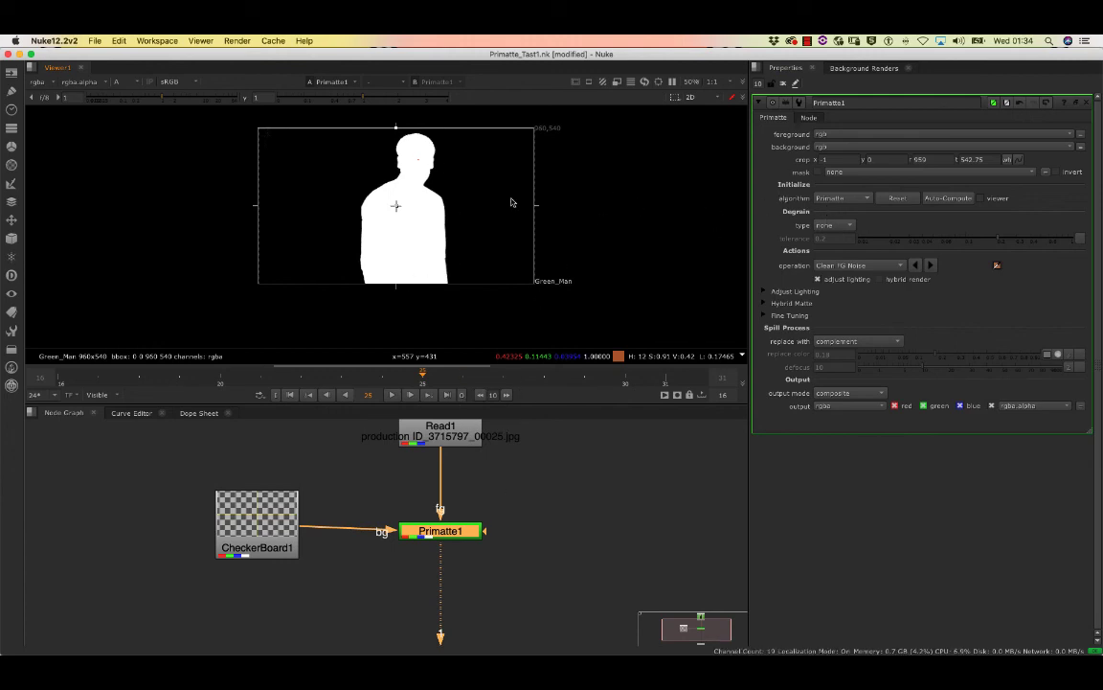
Step: Switch the viewer back from alpha to color and inspect the man composited over the checkerboard
key("a")
scroll(435, 237, "up", 2)
scroll(435, 237, "up", 7)
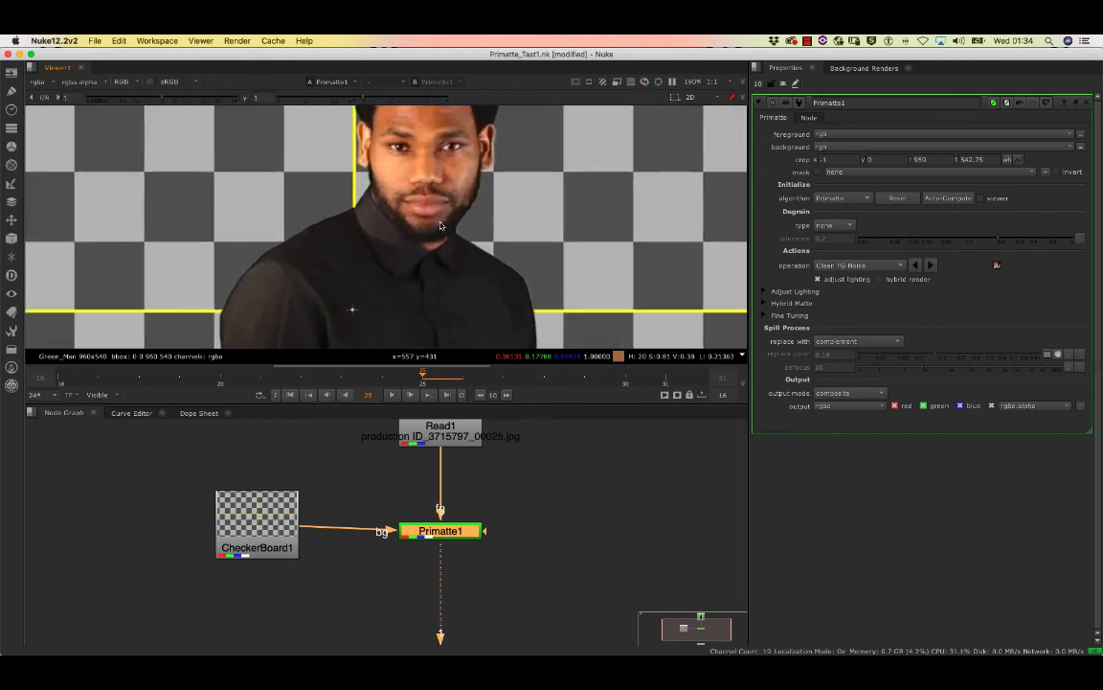
scroll(436, 230, "down", 9)
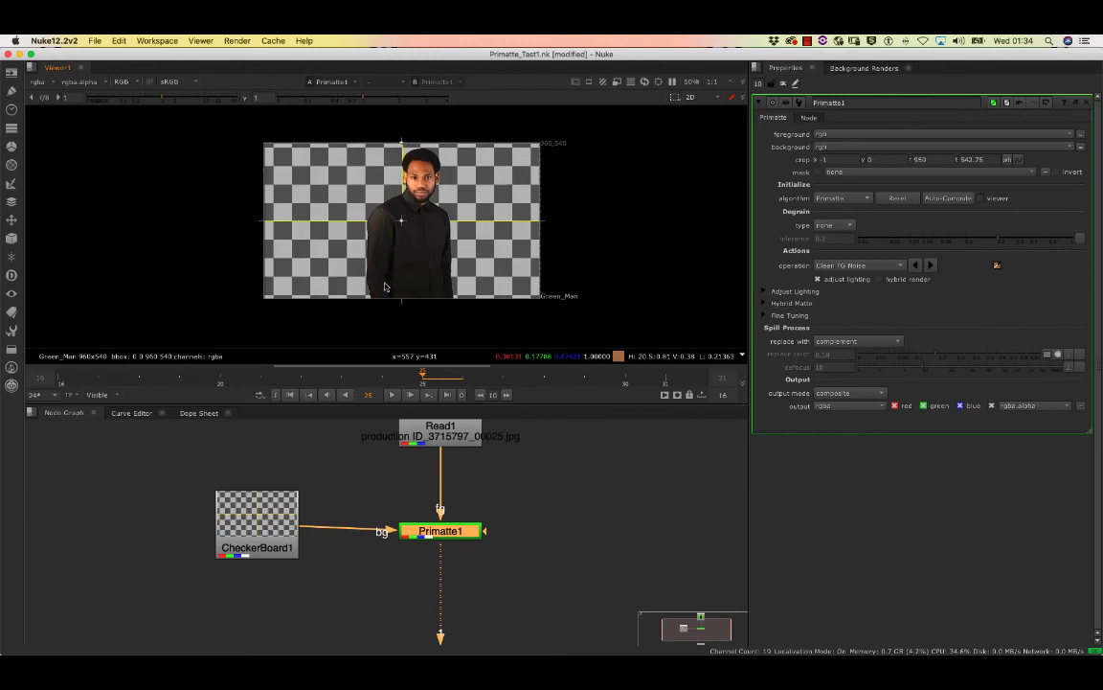